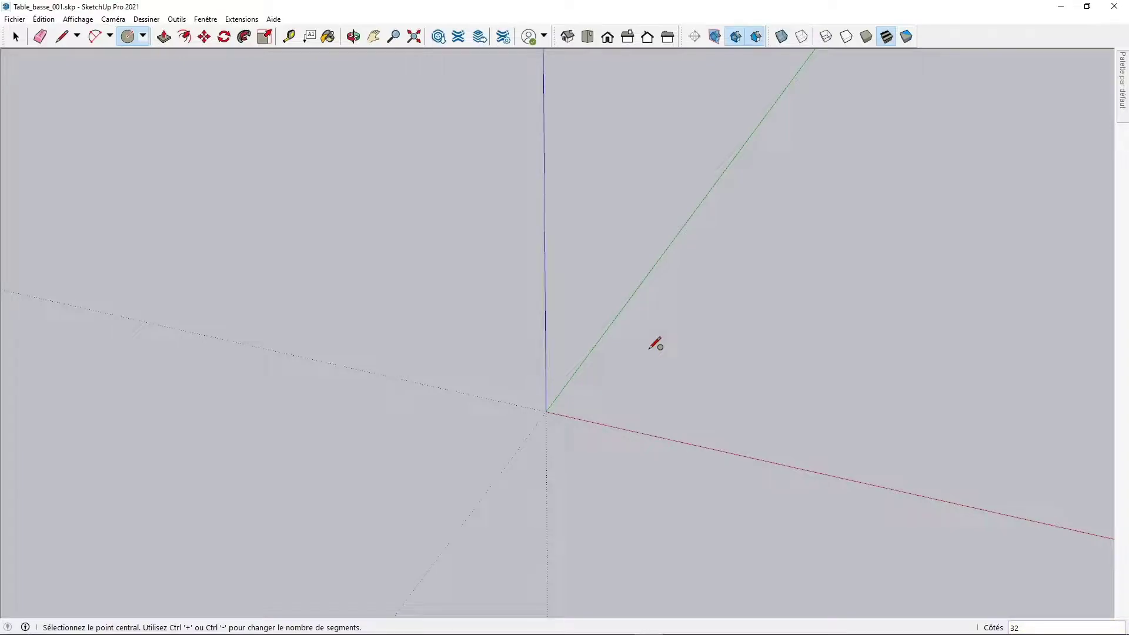
Draw two concentric circles on the ground plane centred on the origin, with radii of 0.04 m and 0.24 m.
left_click(546, 411)
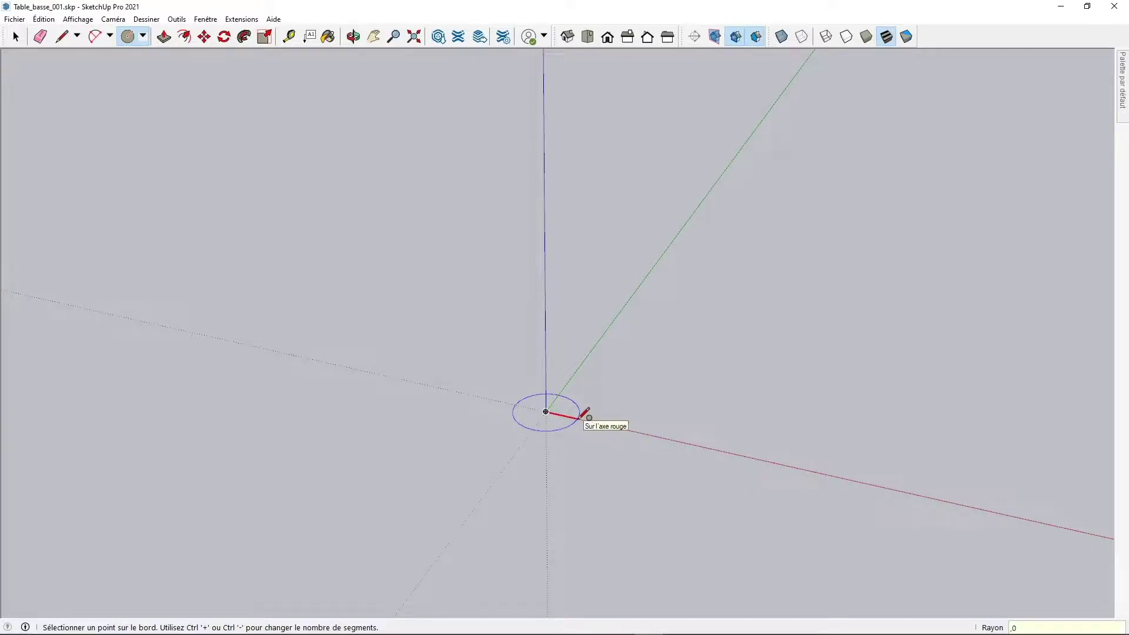
key("Return")
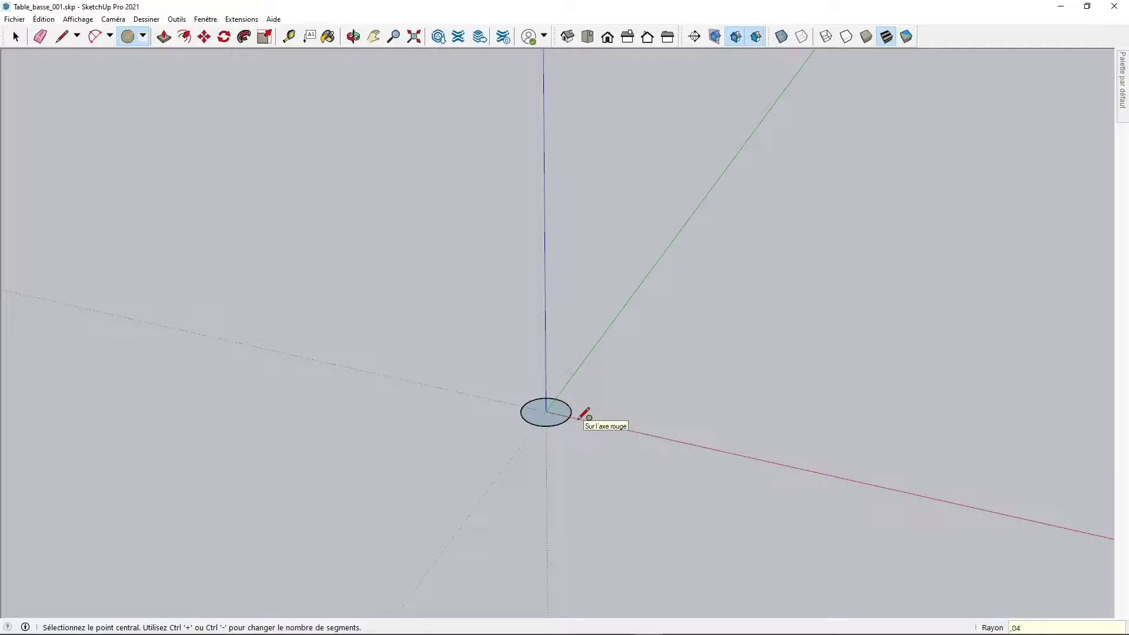
left_click(547, 410)
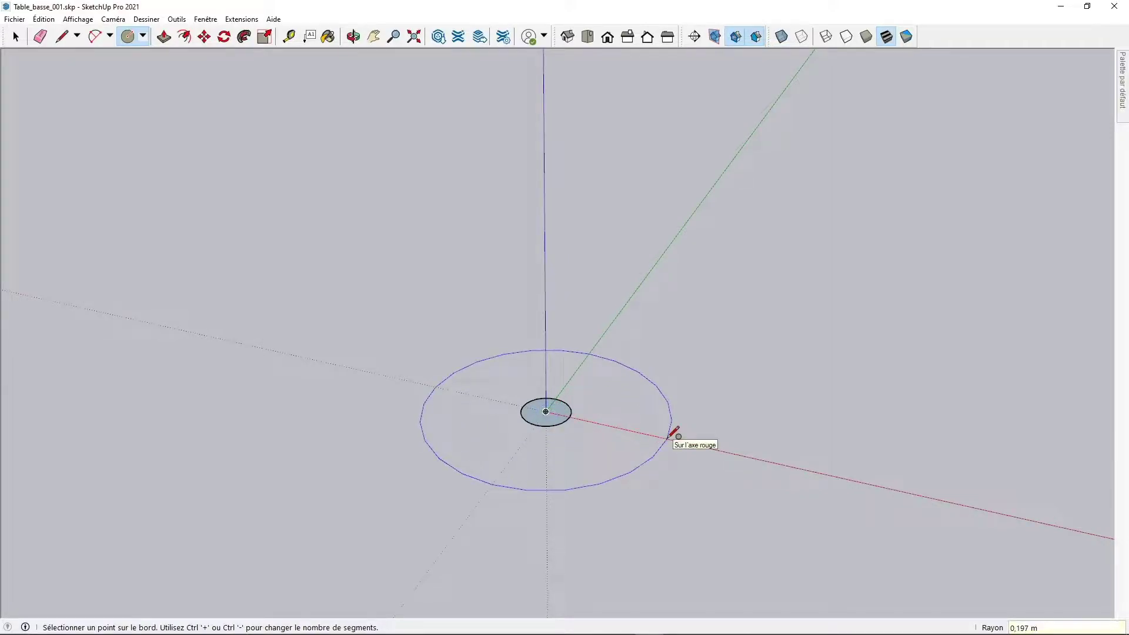
key("shift")
key("Return")
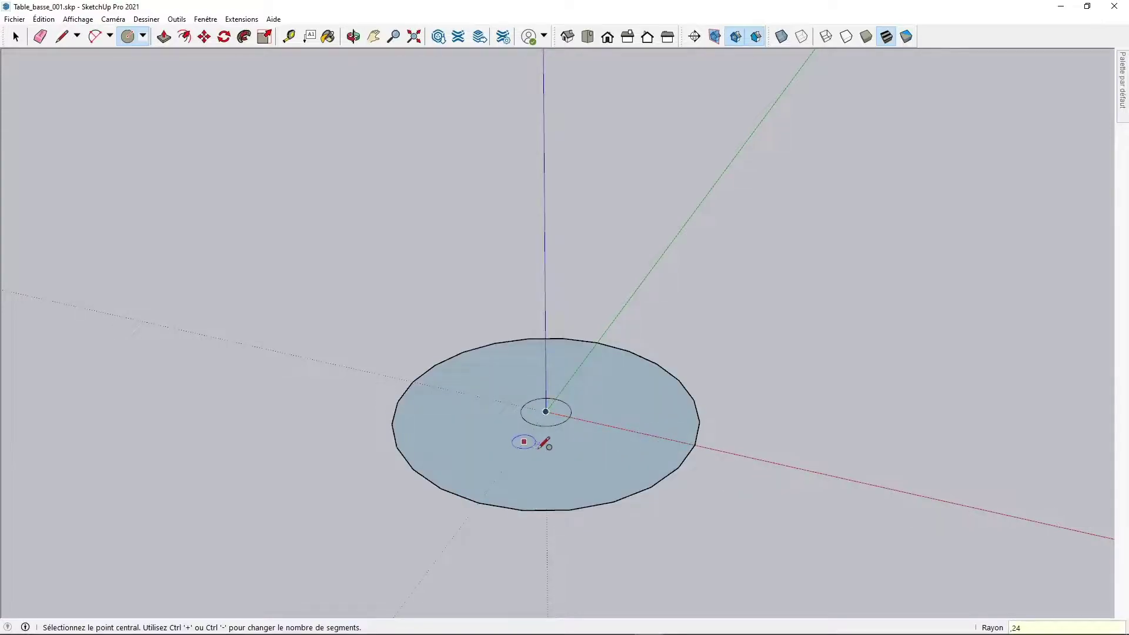
Delete the faces inside the two concentric circles, keeping only their outlines.
middle_click_drag(529, 441, 638, 455)
key("space")
left_click(615, 436)
key("Delete")
middle_click_drag(643, 503, 553, 436)
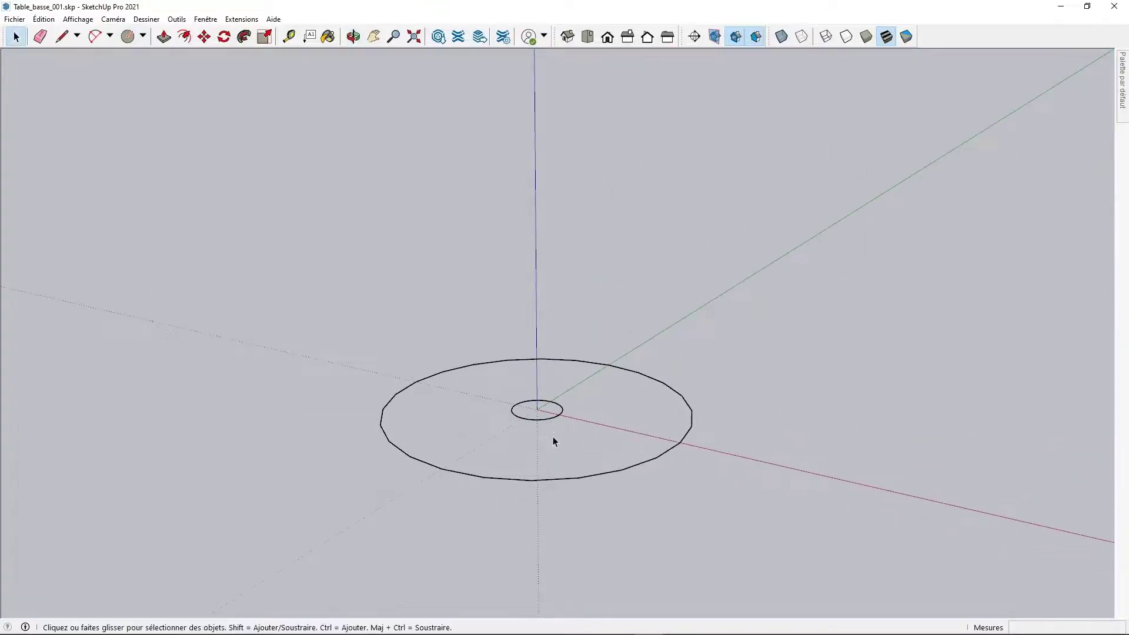
Copy the larger ground circle 0.41 m upward along the blue axis.
middle_click_drag(612, 368, 666, 422)
left_click(669, 464)
key("m")
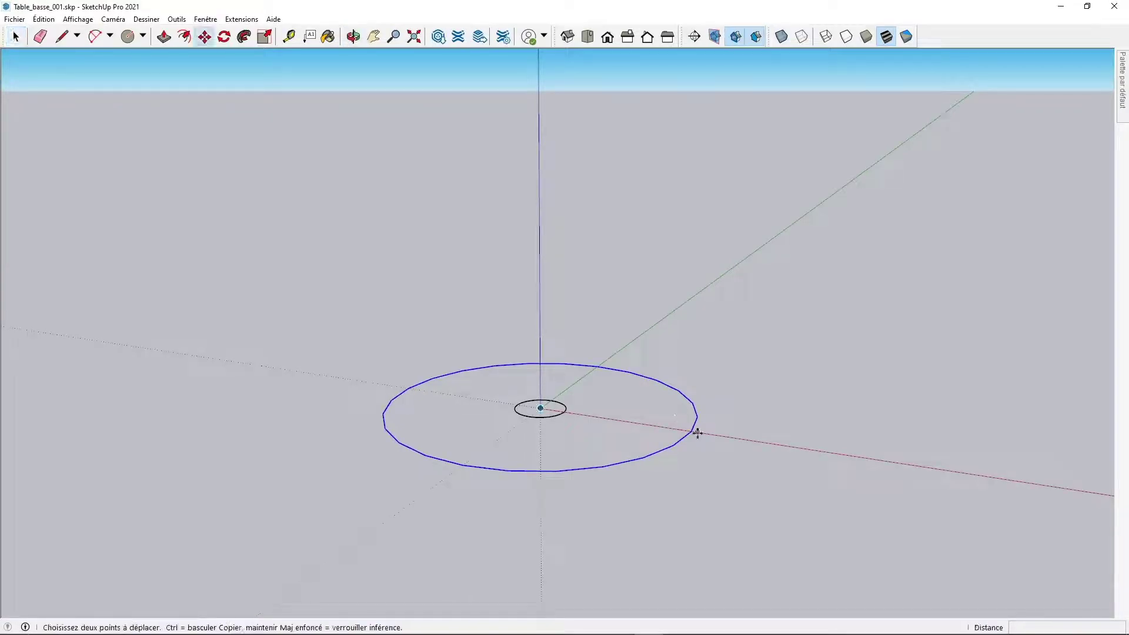
left_click(692, 431)
key("ctrl")
left_click(692, 431)
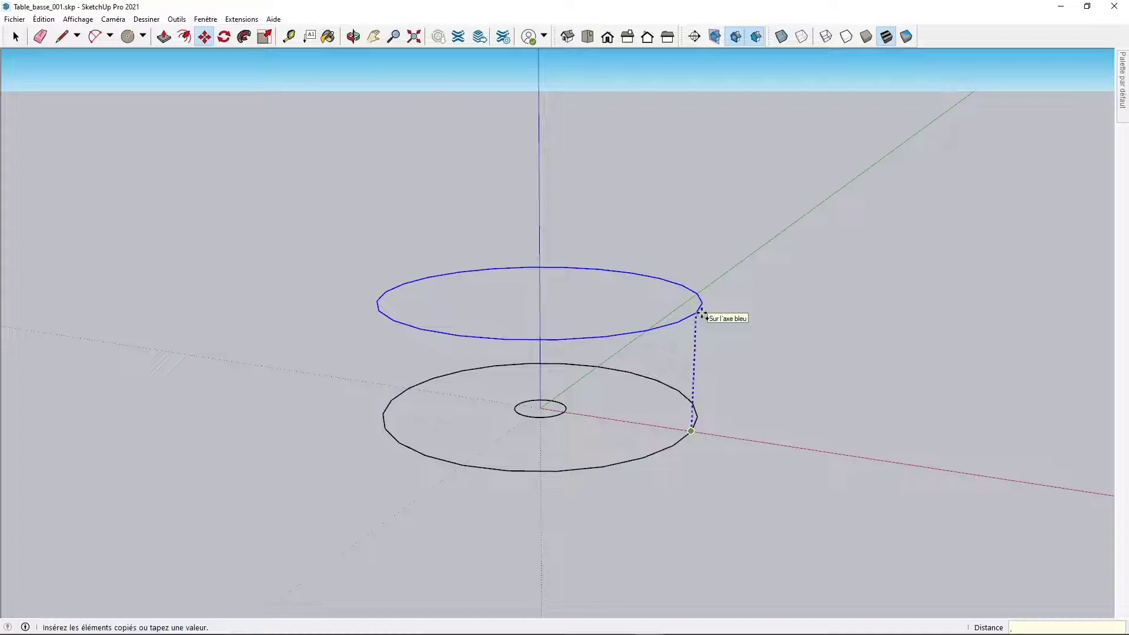
type(",41")
key("Return")
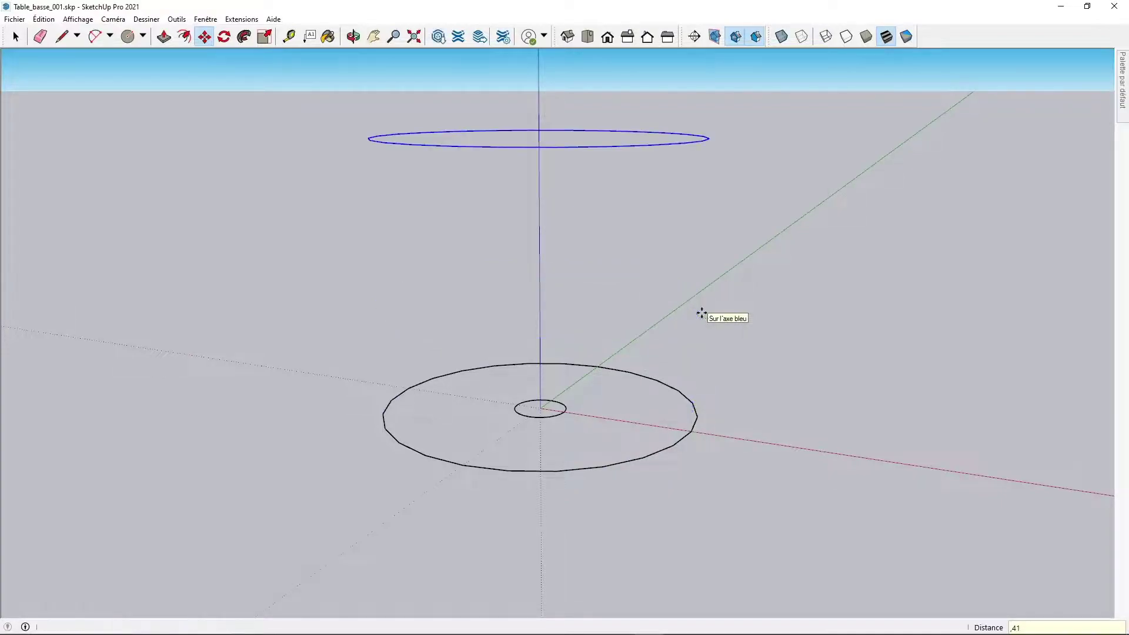
middle_click_drag(641, 346, 548, 169)
key("space")
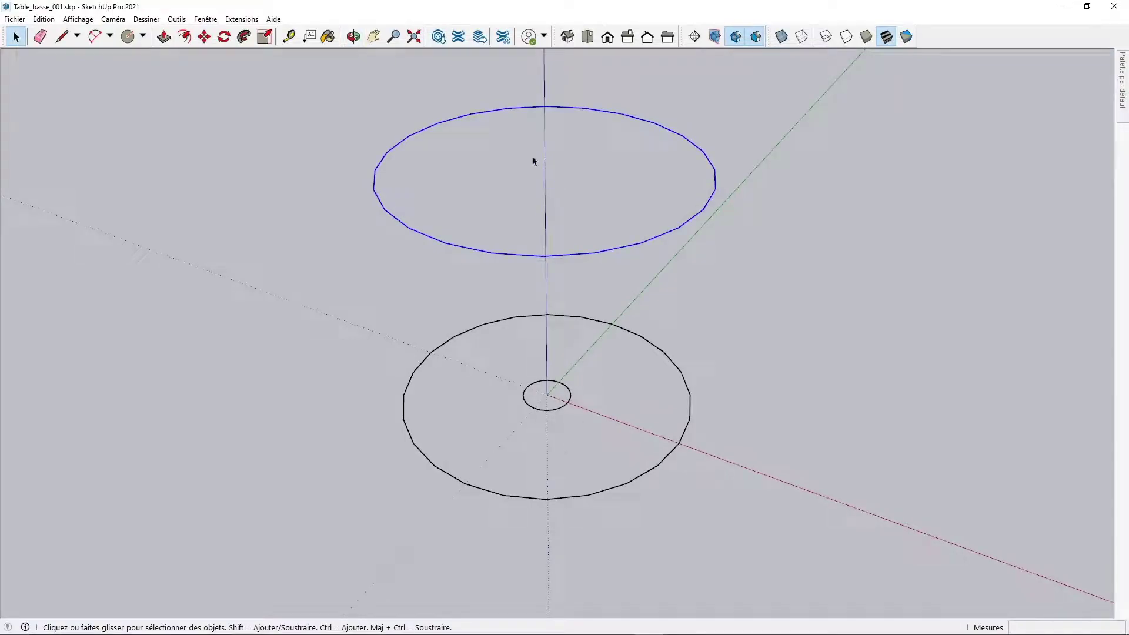
Draw a circle of 0.305 m radius around the centre of the raised circle, in the same horizontal plane.
key("c")
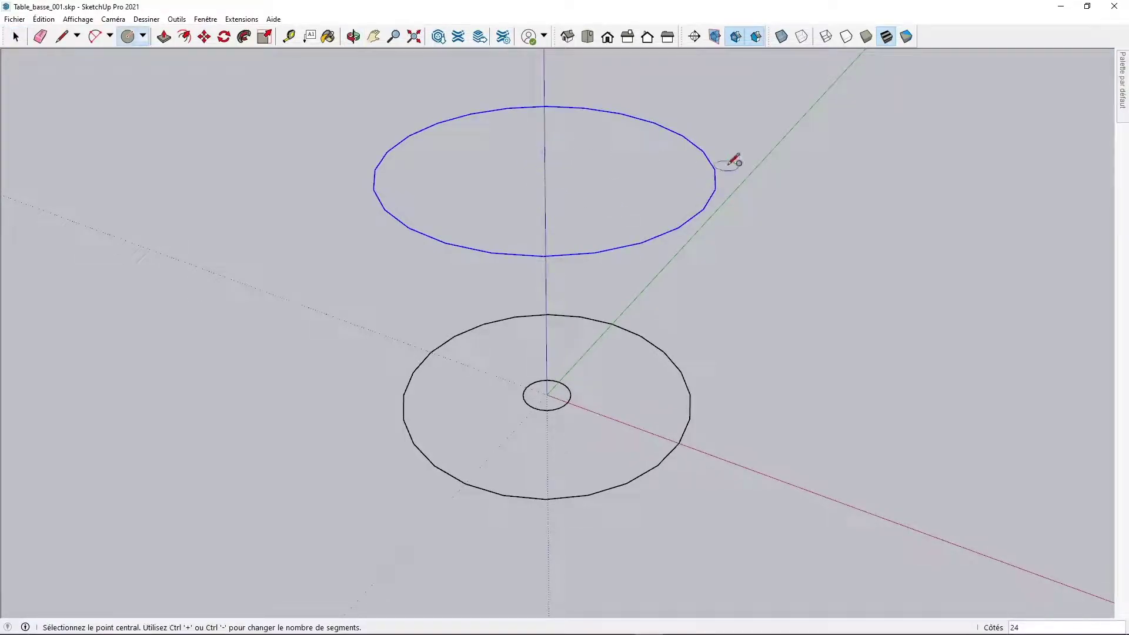
left_click(544, 169)
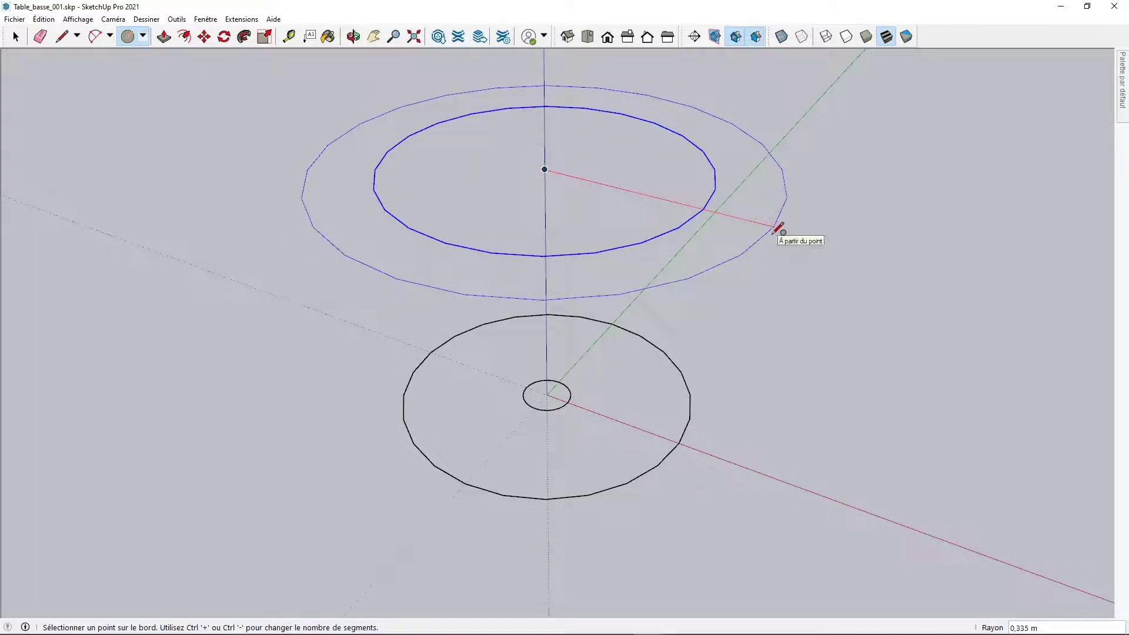
type(",30")
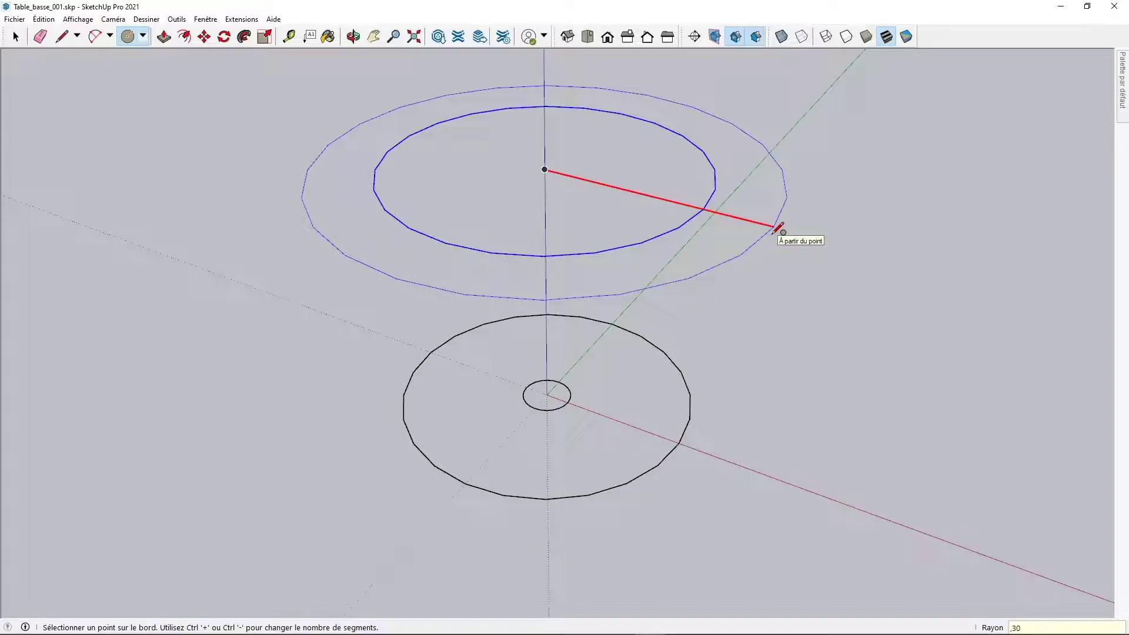
type("5")
key("Return")
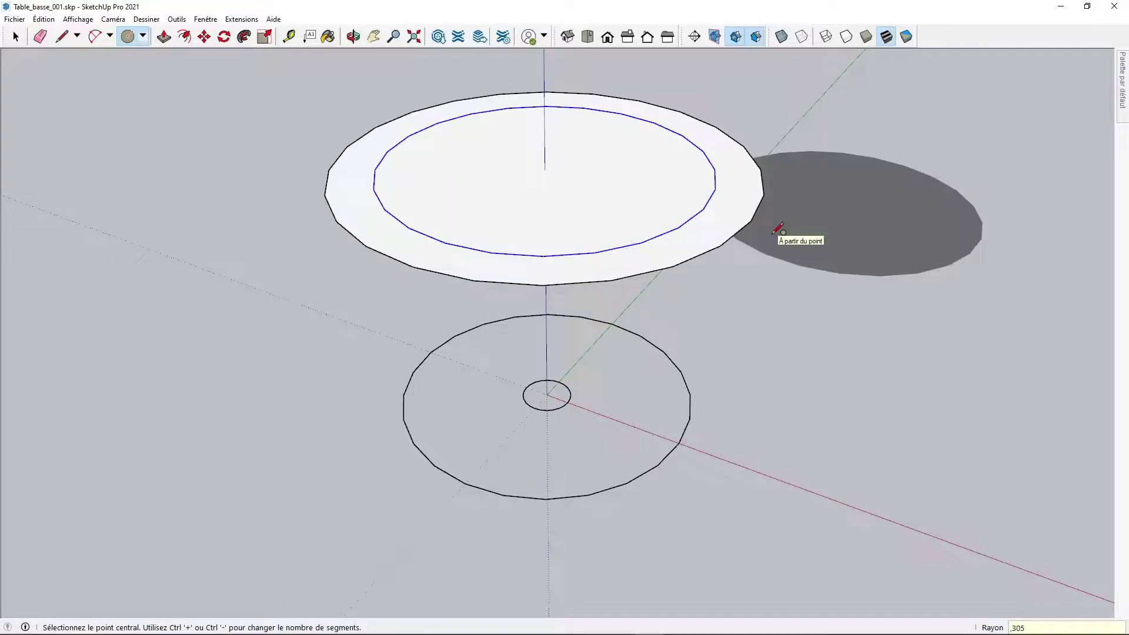
Erase the inner raised circle and delete the top face, keeping only the outer circle's outline.
key("space")
key("e")
left_click(491, 251)
key("space")
left_click(488, 248)
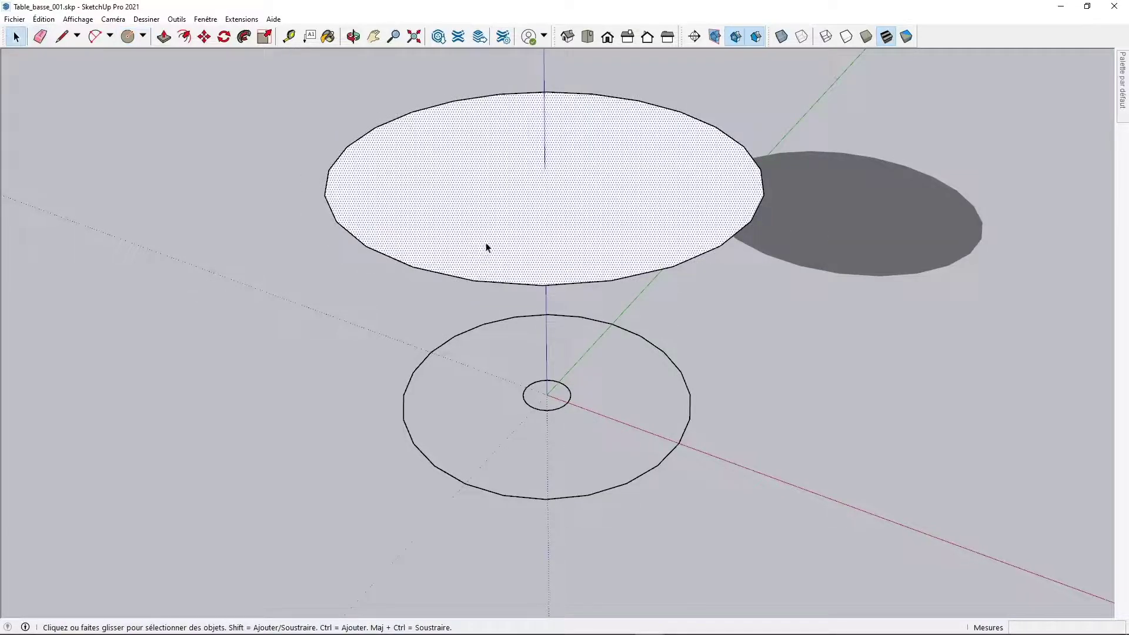
key("Delete")
middle_click_drag(563, 481, 517, 491)
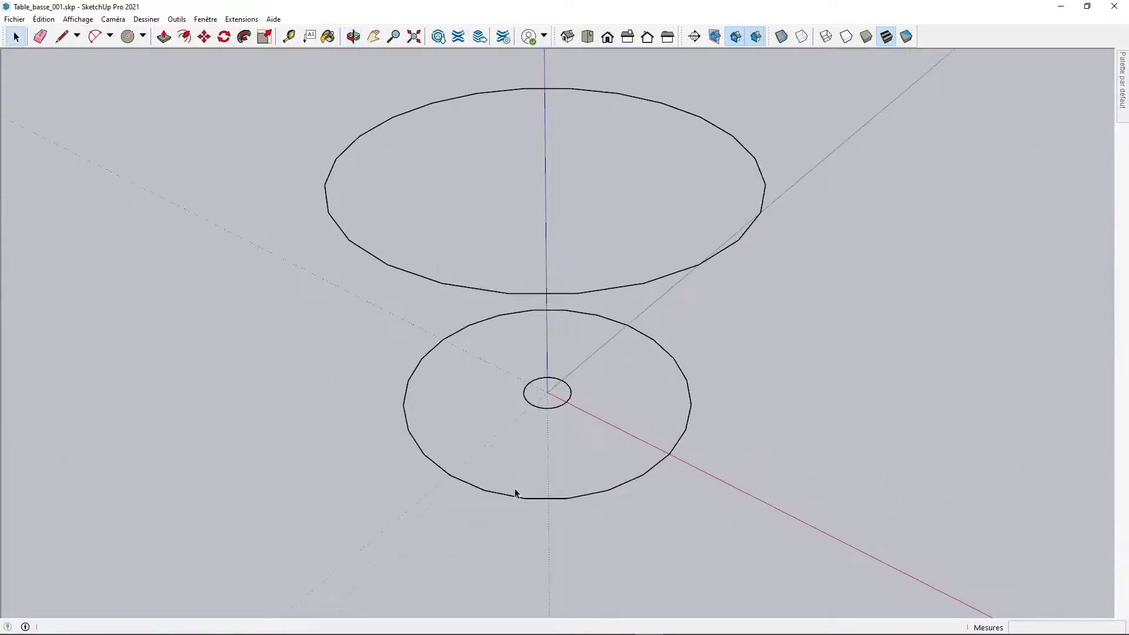
Connect two adjacent vertices of the upper circle to the matching vertices of the lower one with lines, forming a slanted facet.
middle_click_drag(604, 469, 231, 342)
mouse_move(690, 368)
middle_mouse_down()
mouse_move(617, 445)
mouse_move(570, 448)
mouse_move(713, 446)
middle_mouse_up()
key("l")
left_click(638, 359)
left_click(604, 493)
key("Escape")
left_click(639, 475)
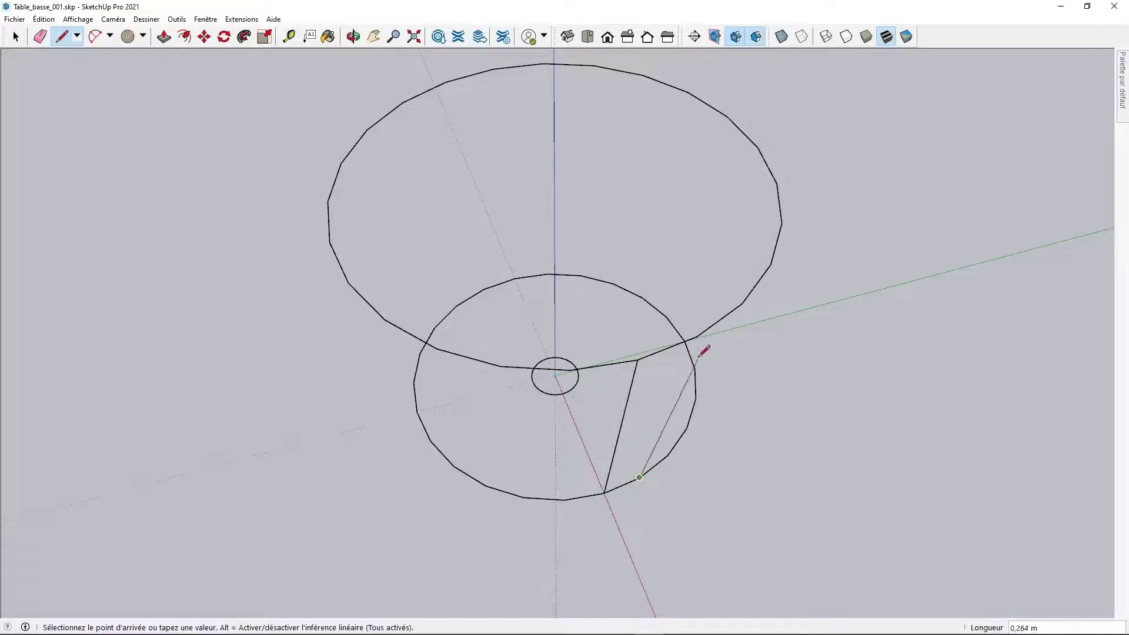
left_click(700, 340)
Turn off the shadow display in the shadow settings.
mouse_move(699, 340)
middle_mouse_down()
mouse_move(570, 441)
mouse_move(483, 259)
mouse_move(756, 330)
mouse_move(708, 325)
mouse_move(523, 367)
middle_mouse_up()
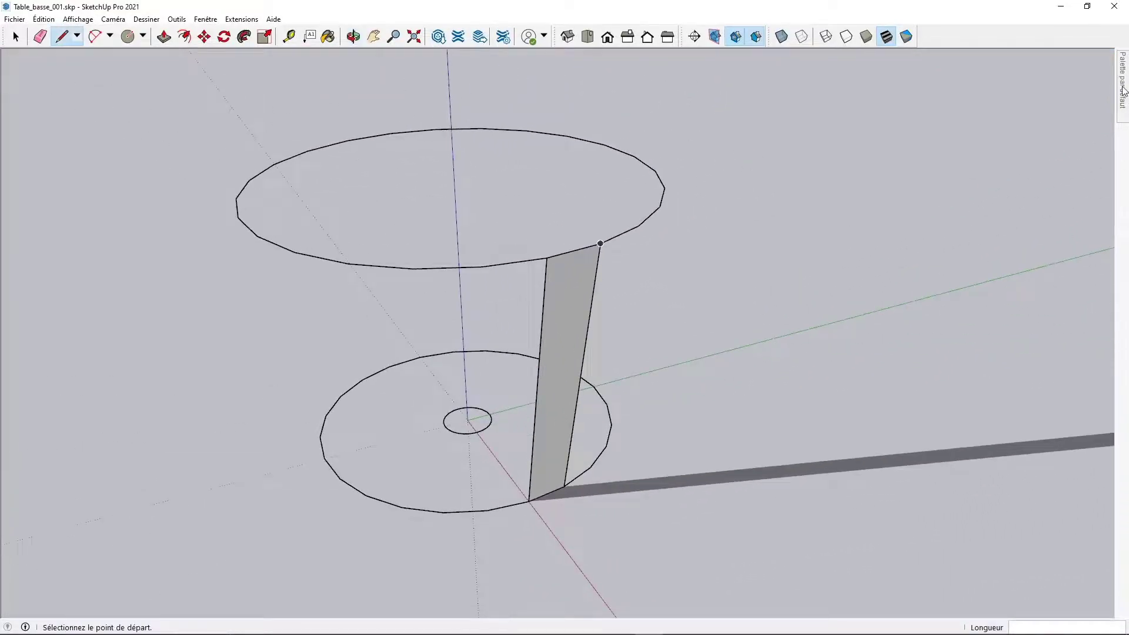
mouse_move(1124, 91)
left_click(976, 318)
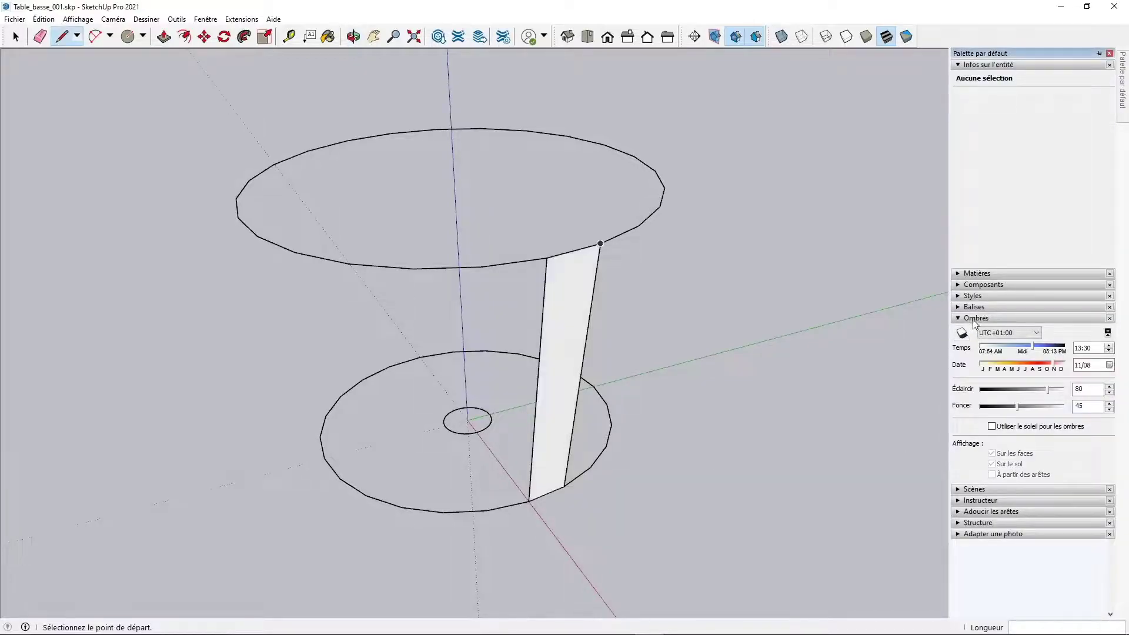
Rotate-copy the slanted facet around the blue axis to build the complete faceted wall between the two circles.
middle_click_drag(571, 330, 550, 318)
left_click(524, 378)
key("q")
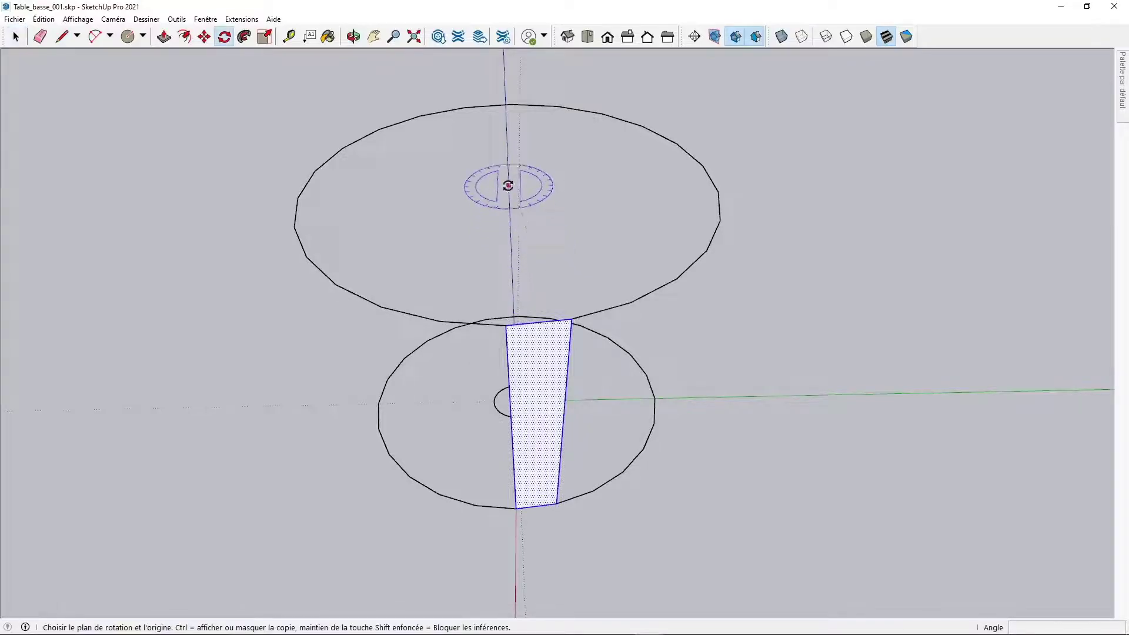
left_click(509, 195)
left_click(572, 319)
left_click(577, 319)
key("Return")
middle_click_drag(577, 319, 521, 386)
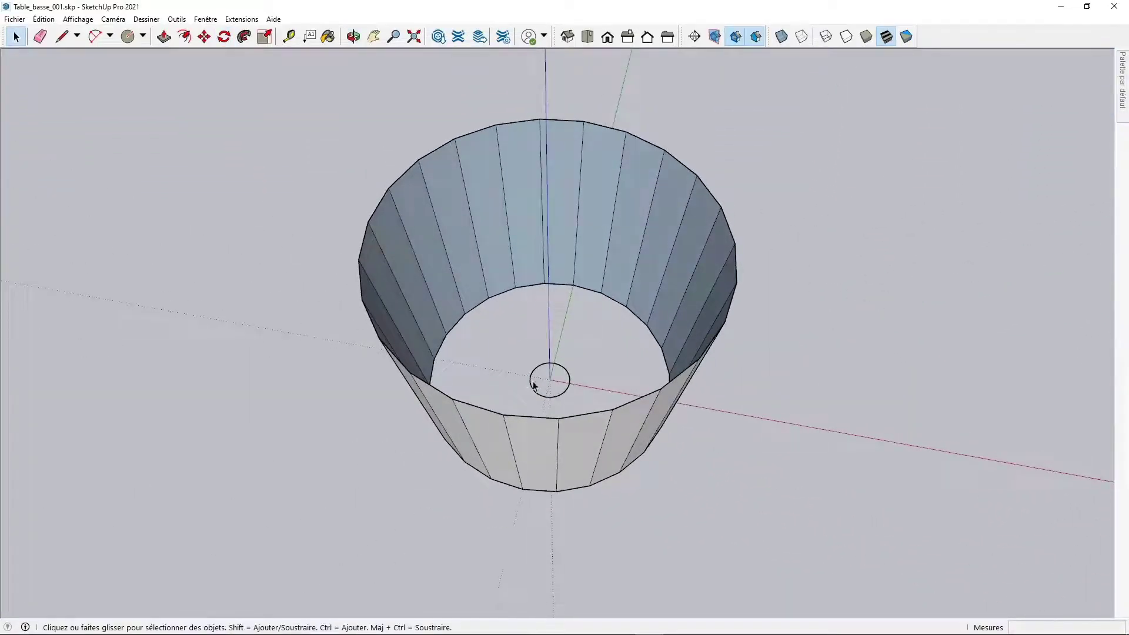
Draw a vertical line from the origin along the blue axis up to the height of the wall's upper rim.
key("l")
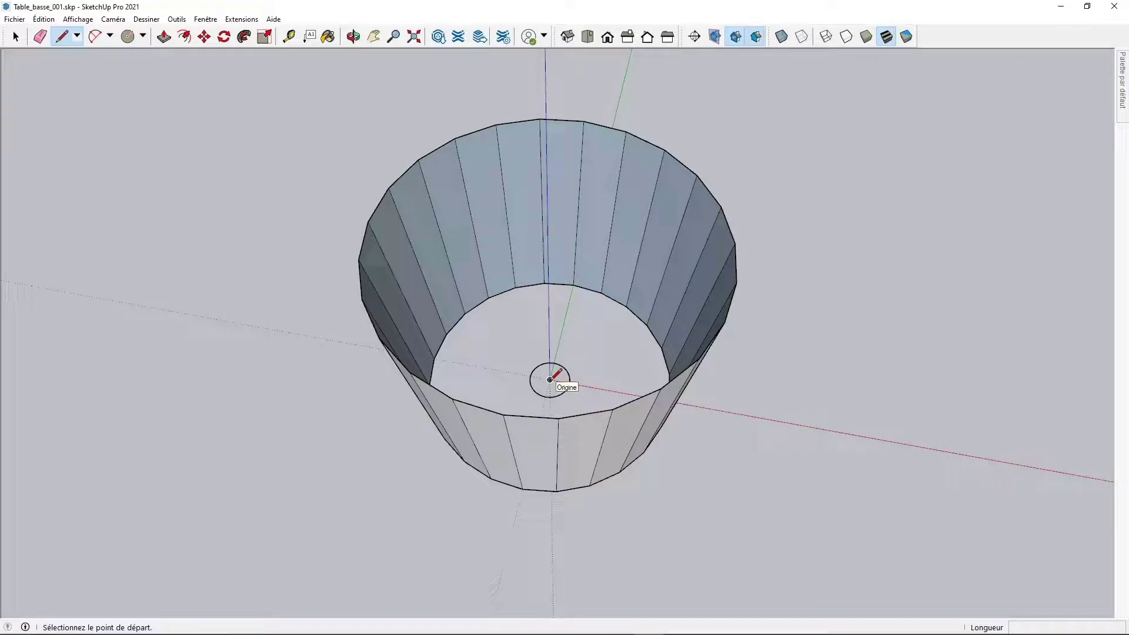
left_click(550, 380)
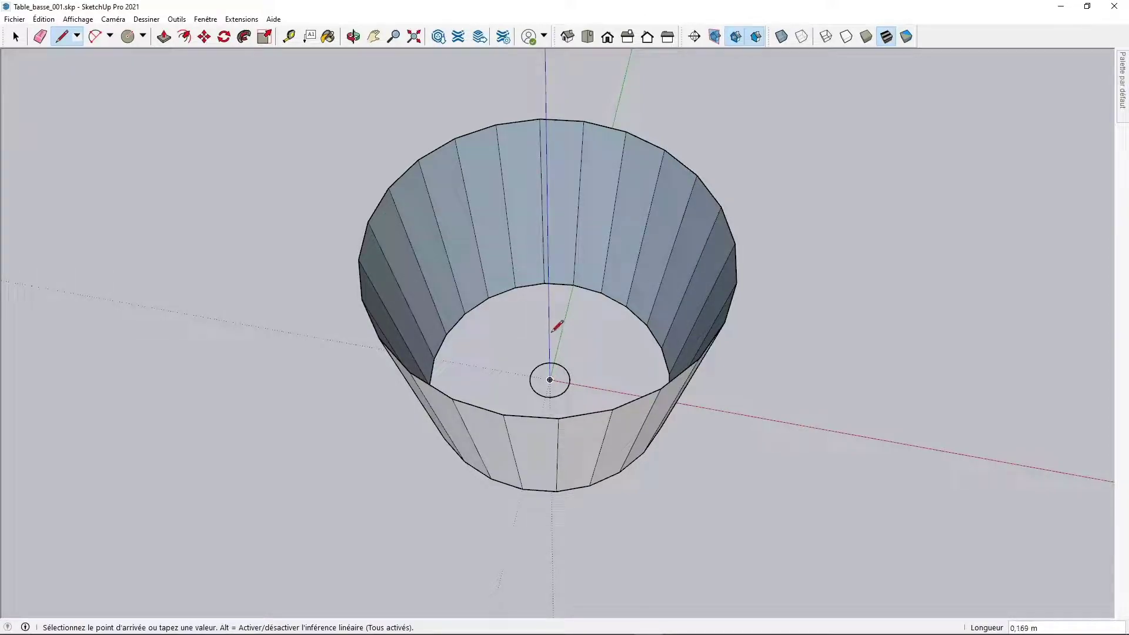
key("Up")
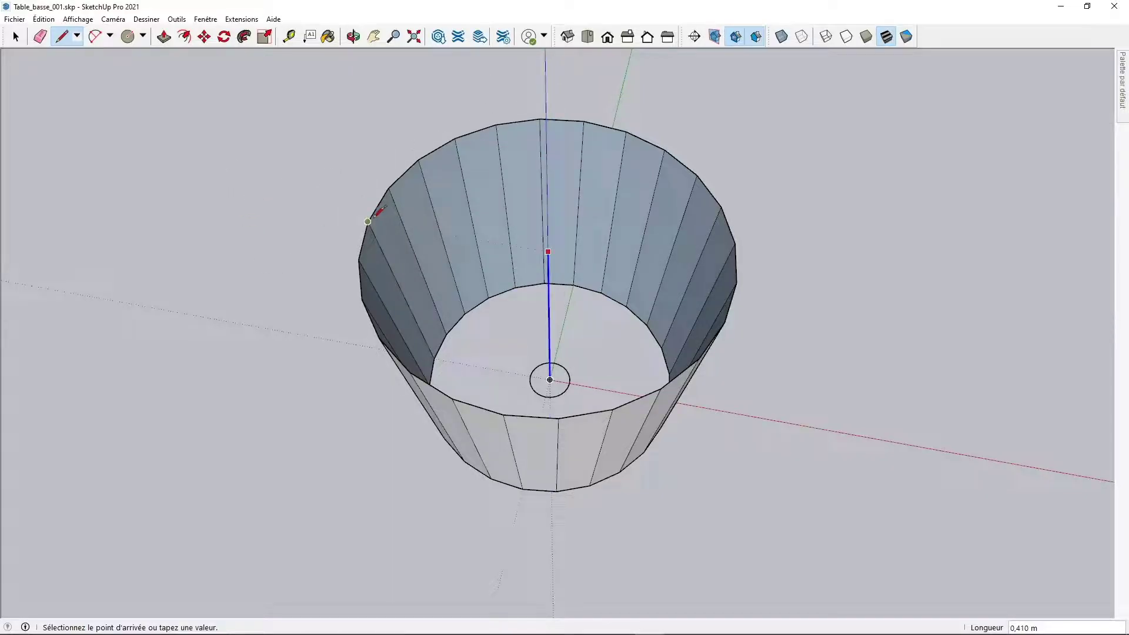
key("space")
middle_click_drag(547, 309, 588, 370)
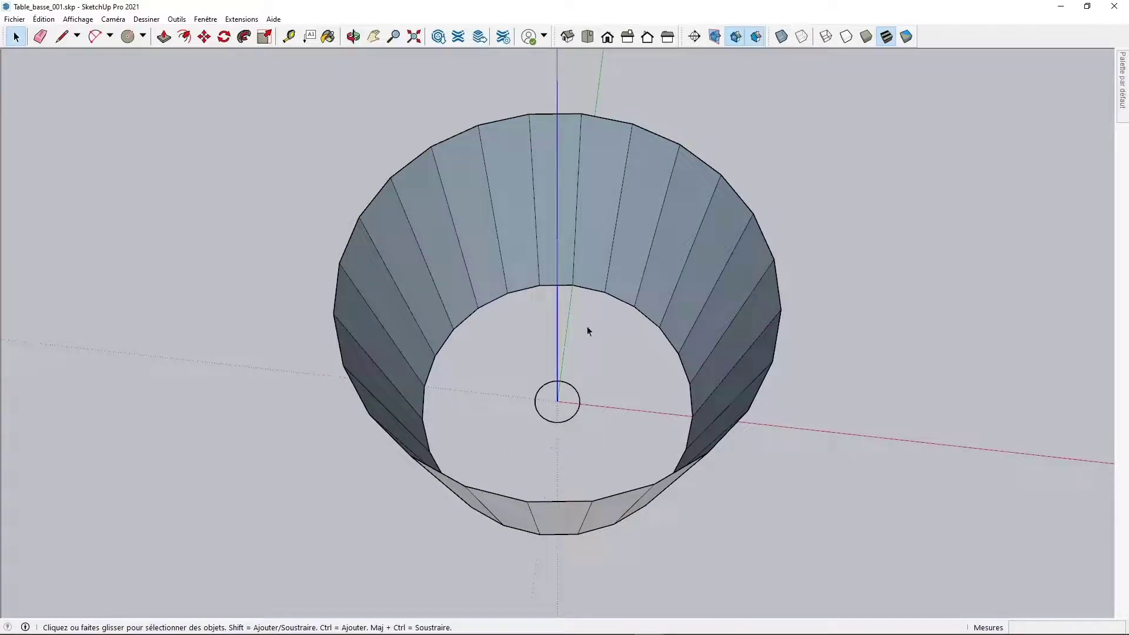
Divide the vertical line into equal segments and erase the uppermost one.
right_click(555, 305)
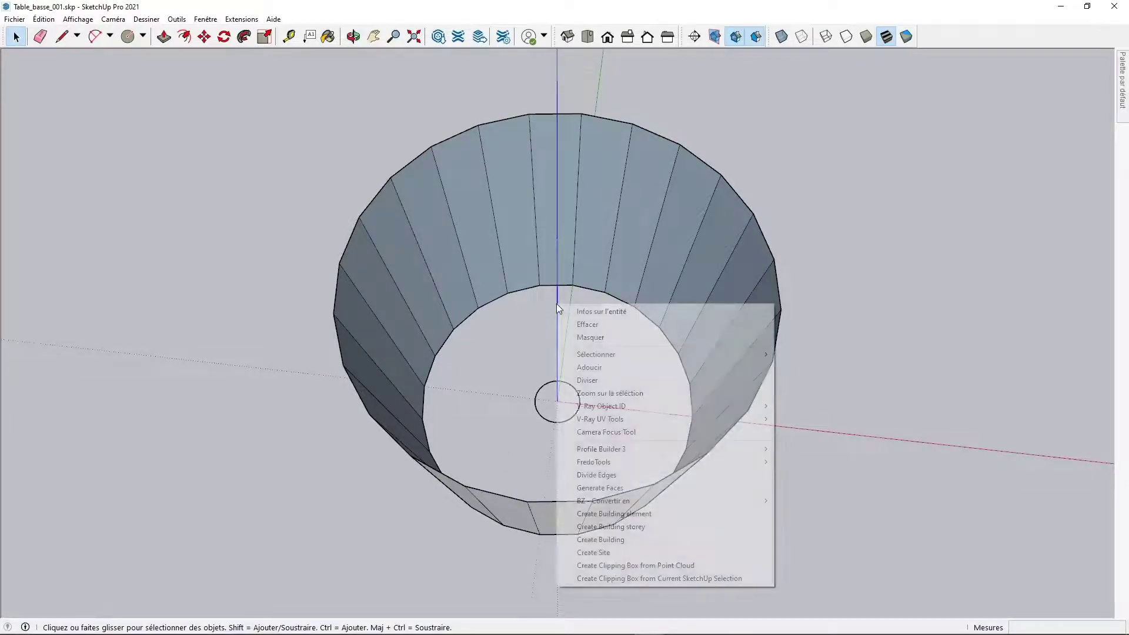
left_click(579, 380)
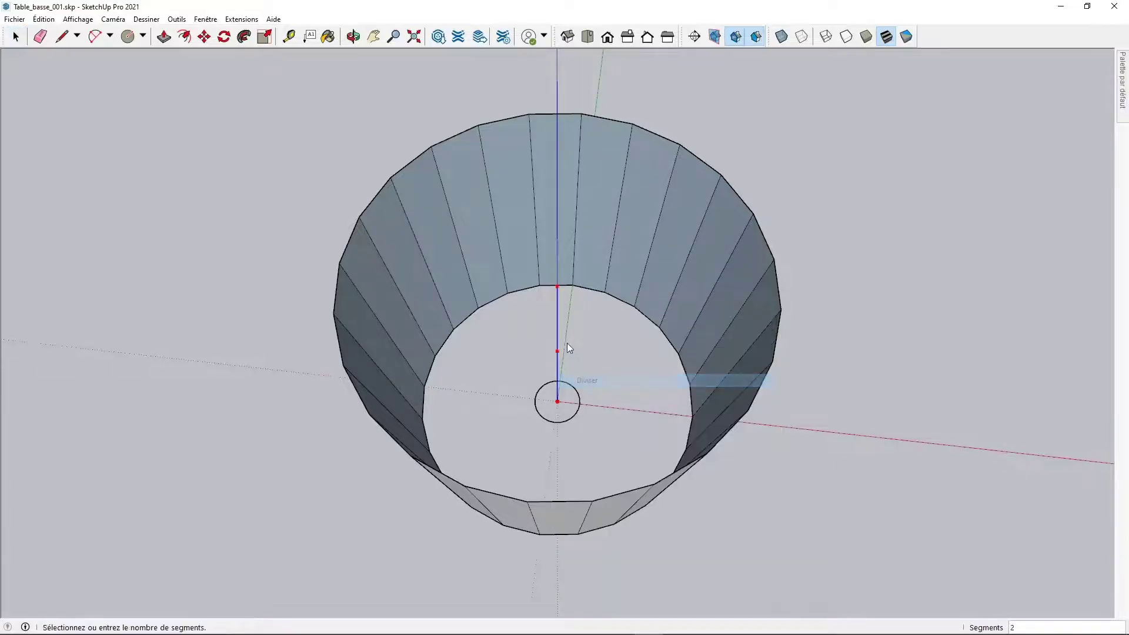
left_click(558, 314)
key("e")
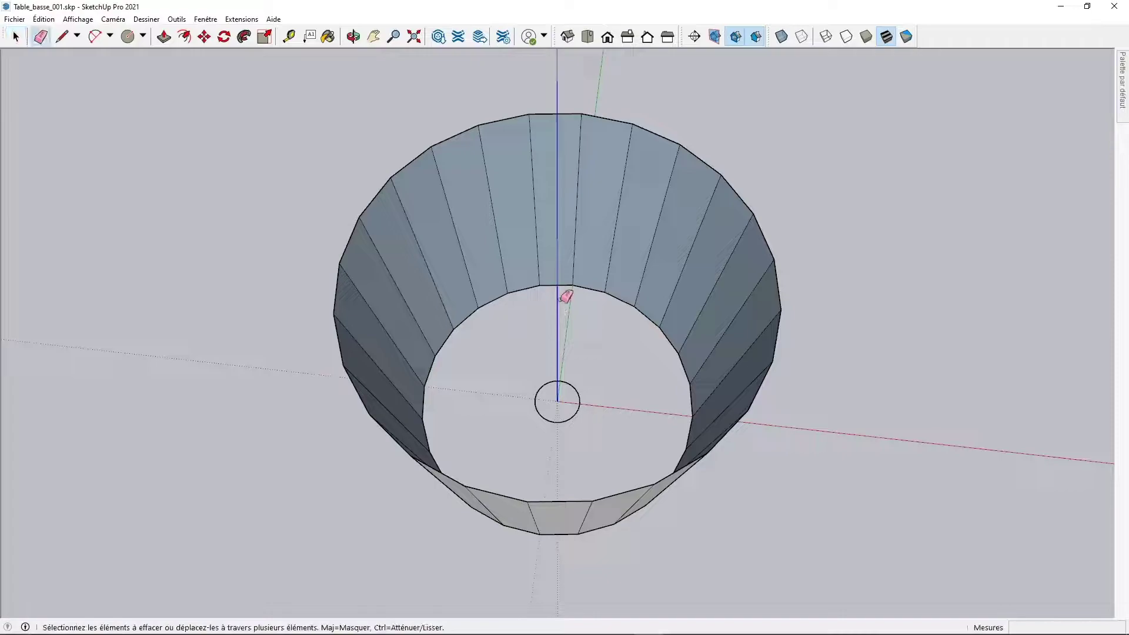
mouse_move(563, 288)
middle_mouse_down()
mouse_move(595, 312)
mouse_move(570, 336)
middle_mouse_up()
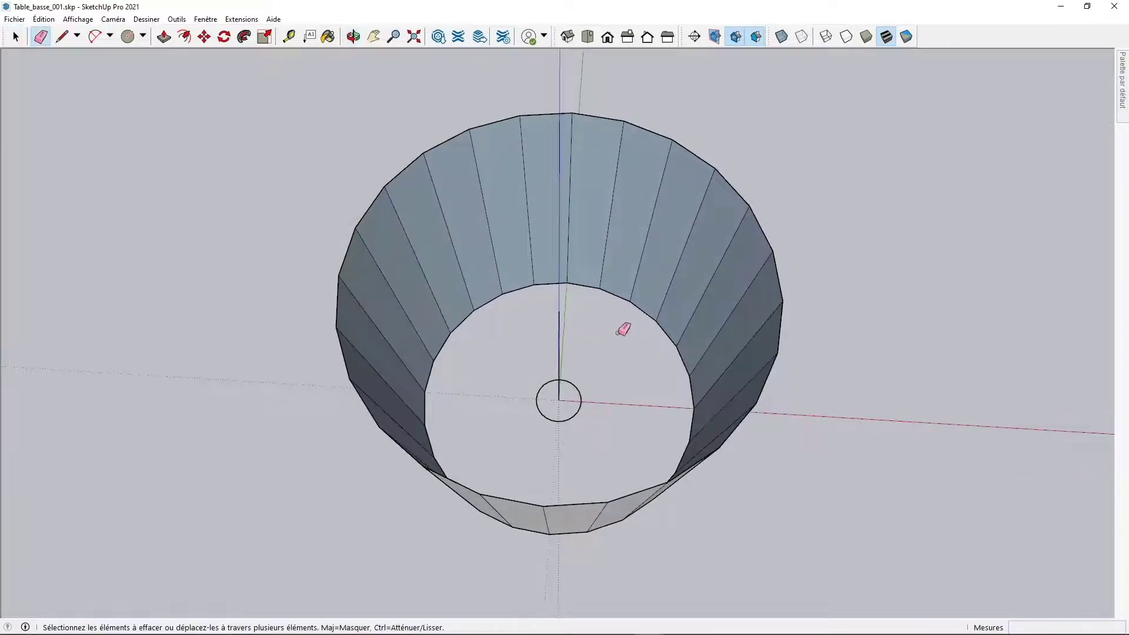
Draw a horizontal circle from the shortened line's upper end out to the wall and delete its inner face, leaving a ring.
left_click(127, 36)
left_click(559, 310)
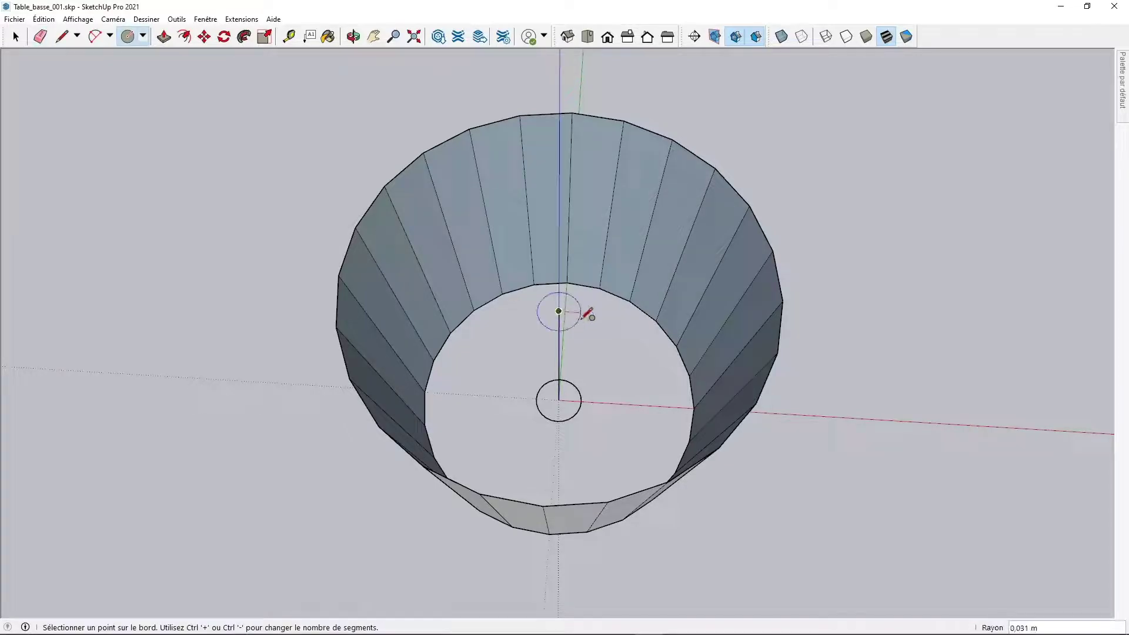
left_click(756, 323)
key("space")
left_click(618, 319)
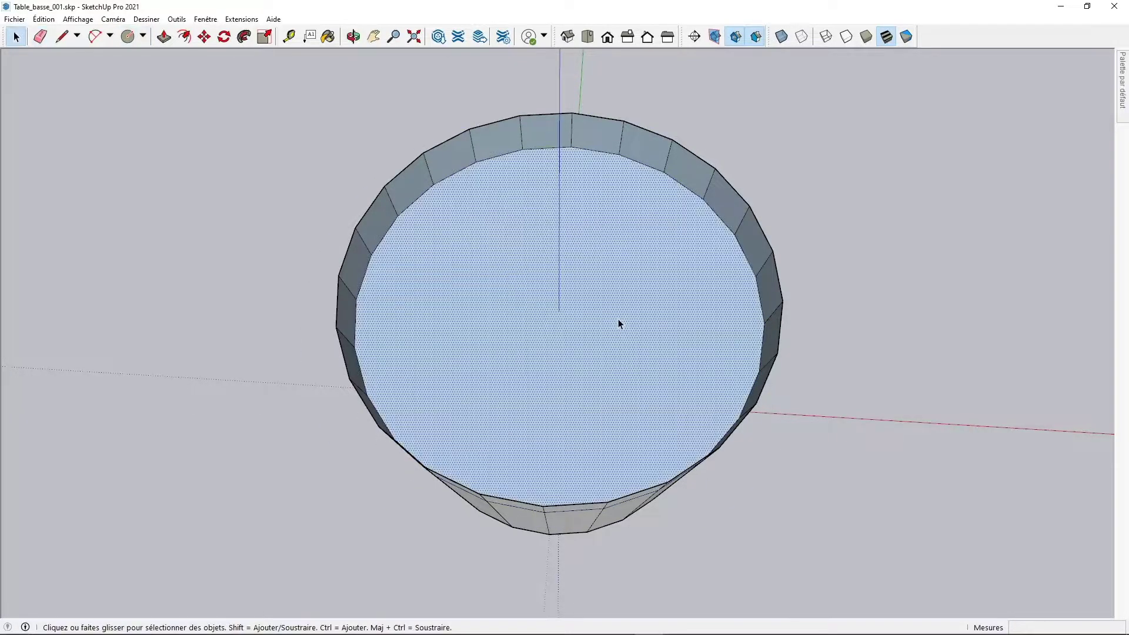
key("Delete")
Add a lower ring of about 0.283 m radius on the wall, centred on the further shortened vertical line, without an inner face.
middle_click_drag(582, 361, 544, 149)
middle_click_drag(490, 178, 590, 456)
middle_click_drag(596, 390, 611, 393)
key("c")
middle_click_drag(630, 330, 466, 358)
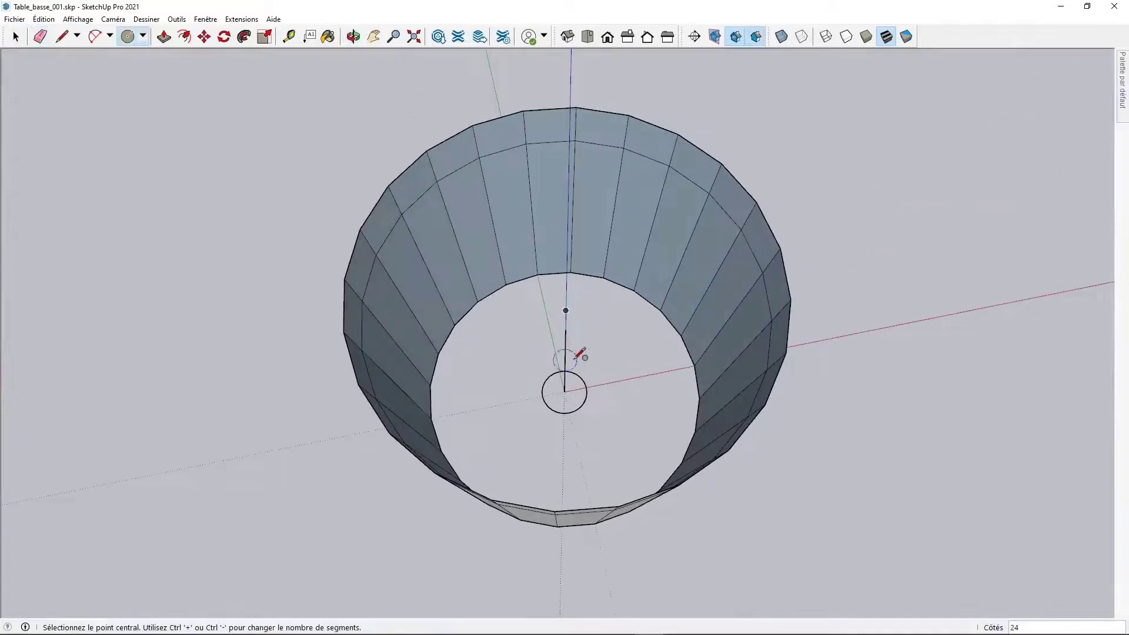
left_click(566, 329)
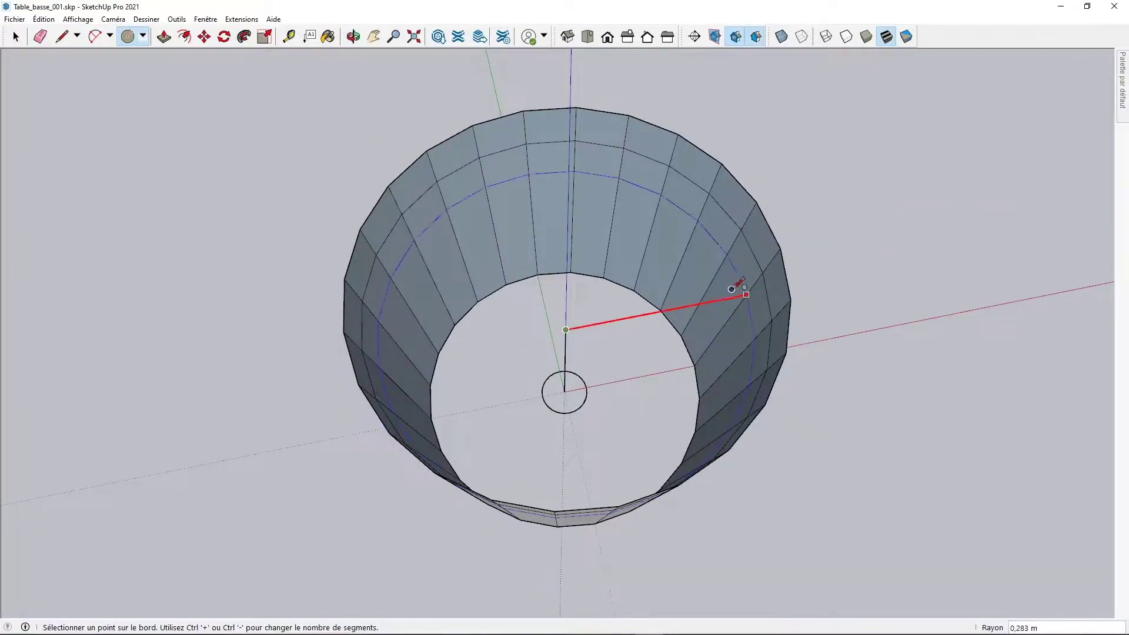
key("space")
key("ctrl+z")
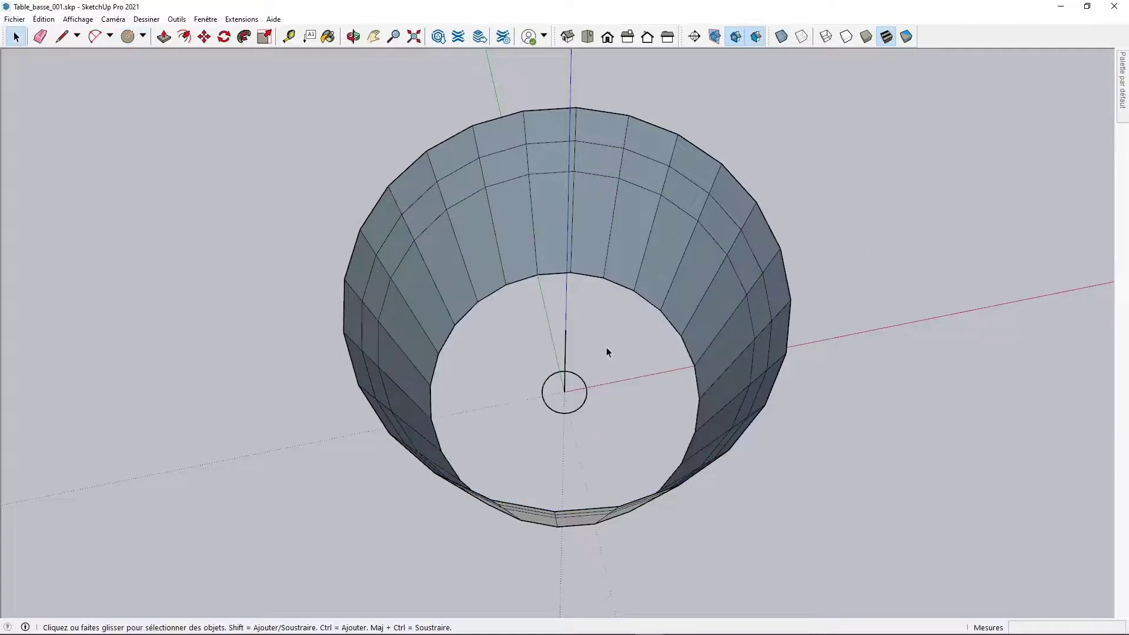
Shorten the vertical line by its uppermost segment and add a third ring on the wall from its new end, removing the inner face.
key("e")
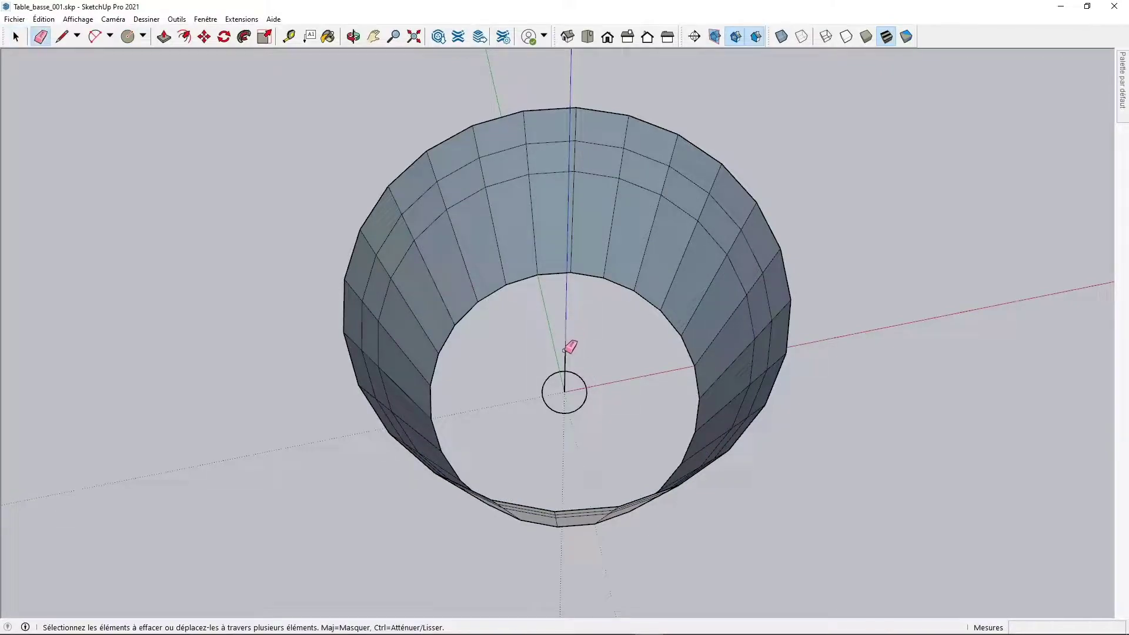
key("c")
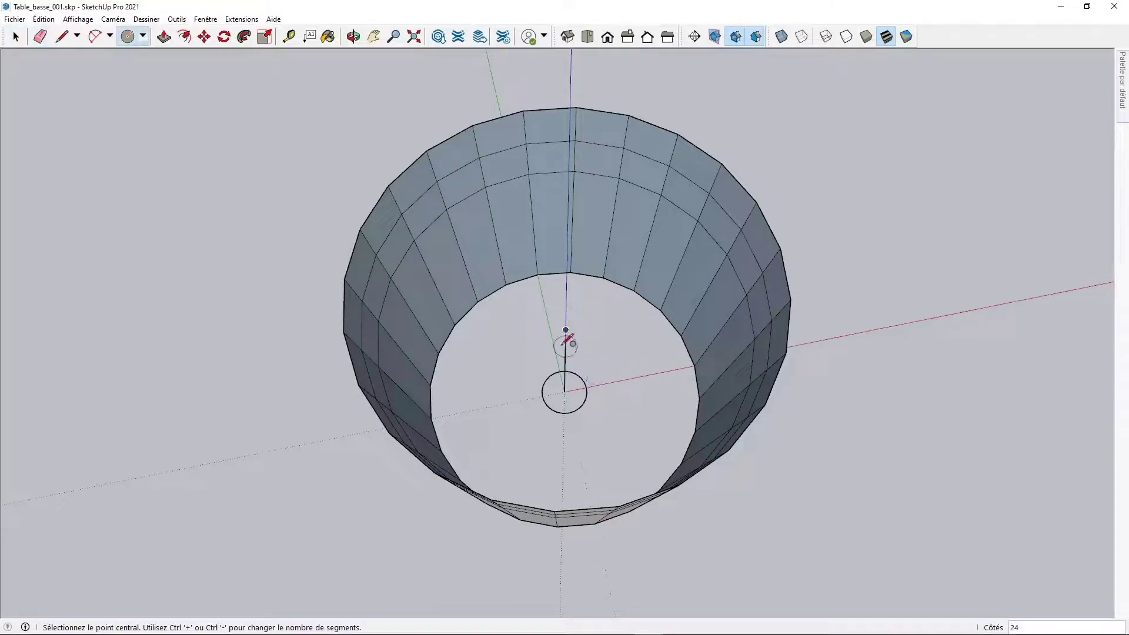
left_click(565, 348)
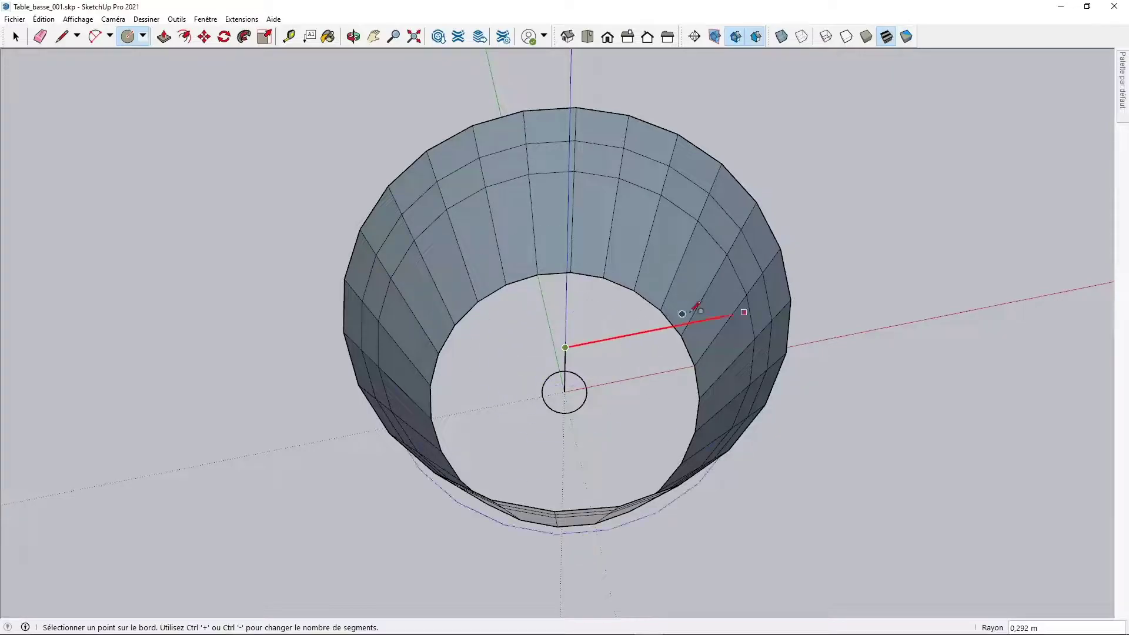
left_click(736, 307)
key("space")
key("ctrl+z")
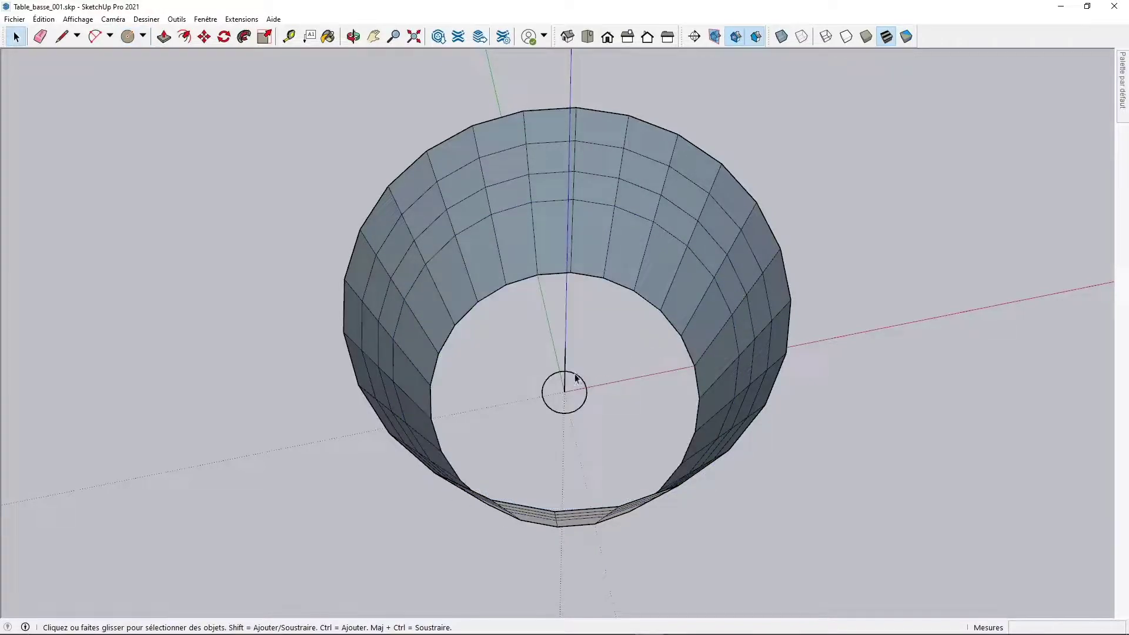
Erase the line's next upper segment and add a ring of about 0.262 m radius from its new end, without an inner face.
key("e")
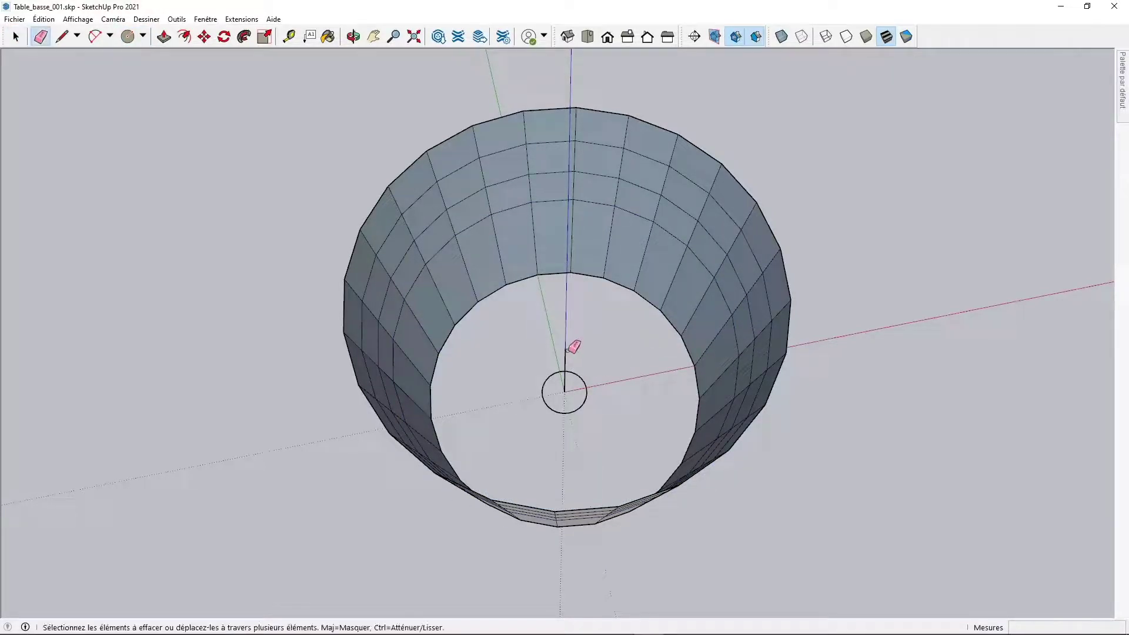
mouse_move(585, 366)
middle_mouse_down()
mouse_move(577, 410)
mouse_move(574, 373)
middle_mouse_up()
key("c")
left_click(564, 366)
left_click(718, 323)
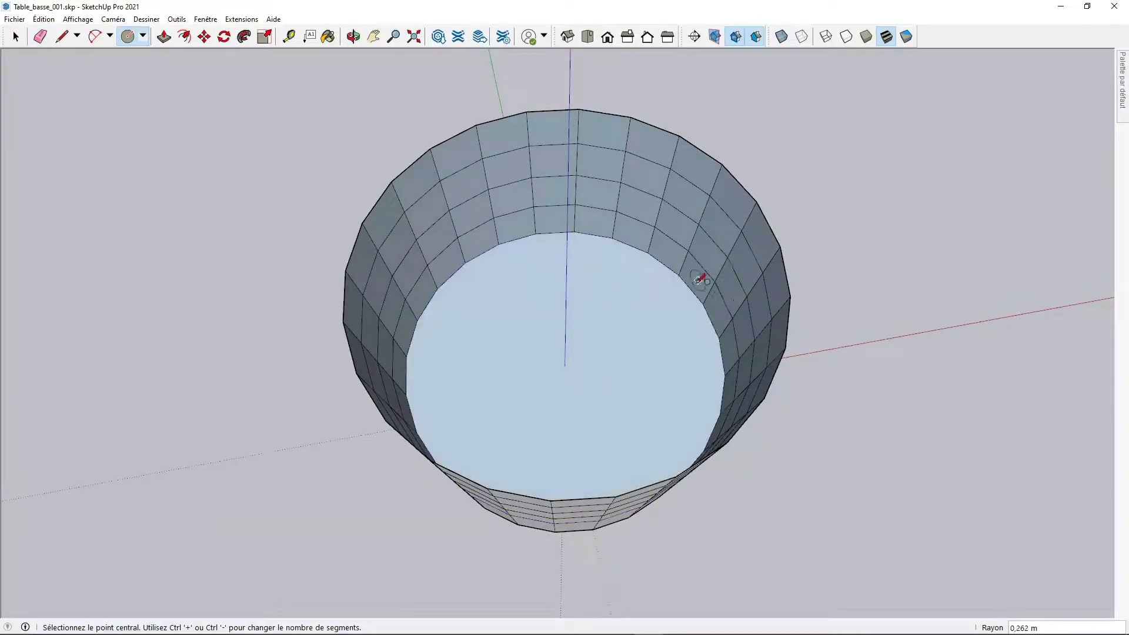
key("space")
key("ctrl+z")
Add a ring of about 0.251 m radius one division lower, delete its inner face and erase the rest of the vertical line.
middle_click_drag(640, 385, 581, 391)
key("c")
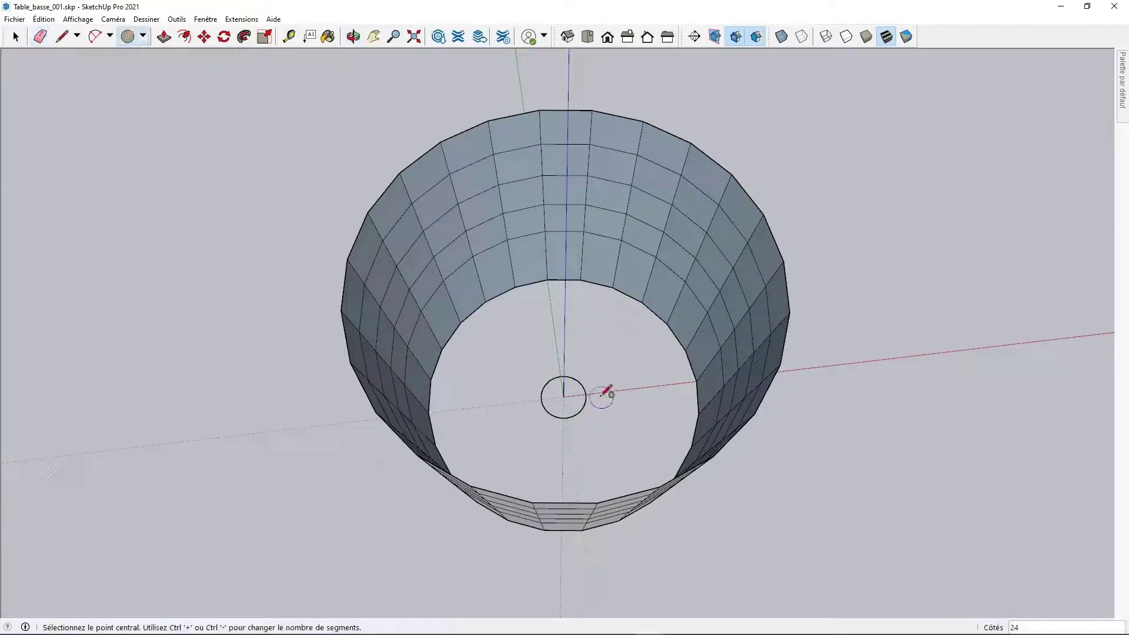
left_click(564, 381)
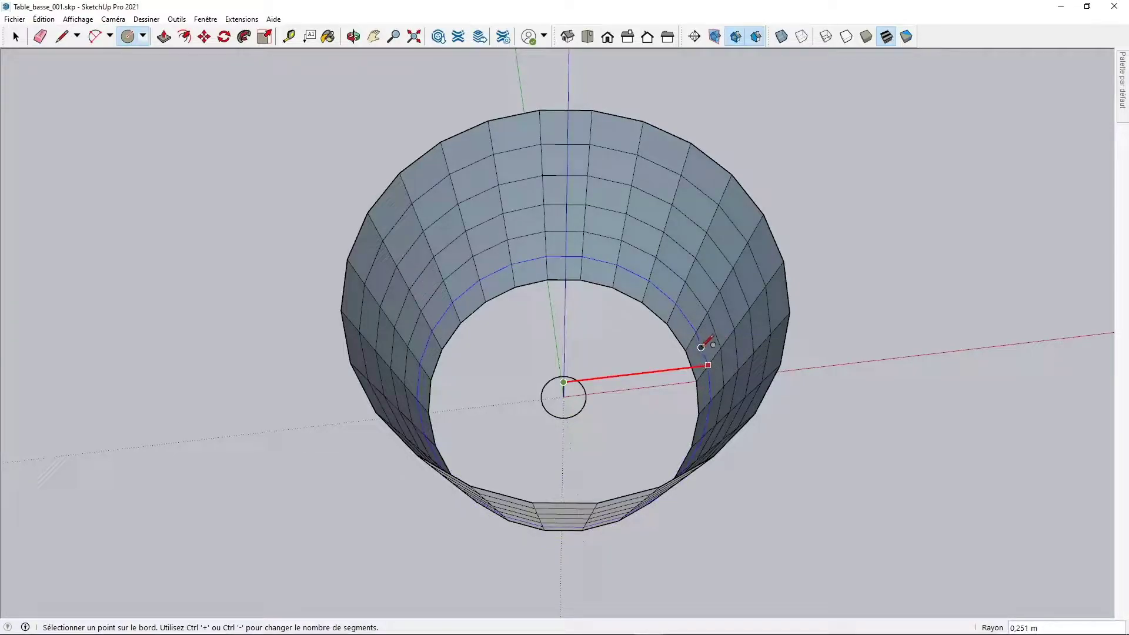
left_click(717, 355)
key("space")
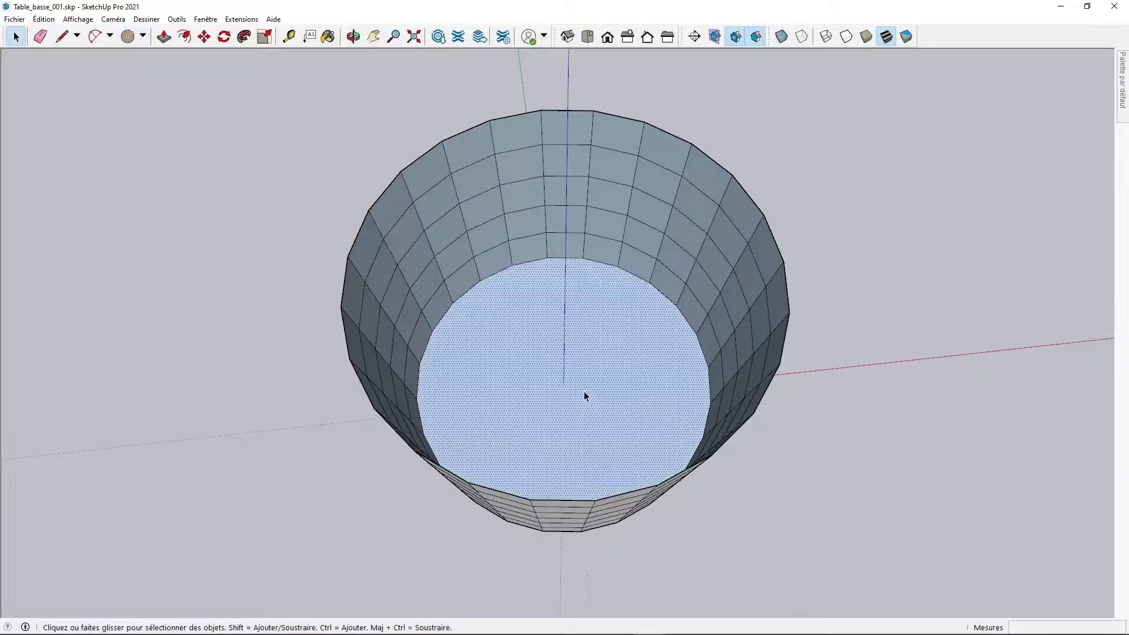
key("ctrl+z")
key("o")
key("space")
key("e")
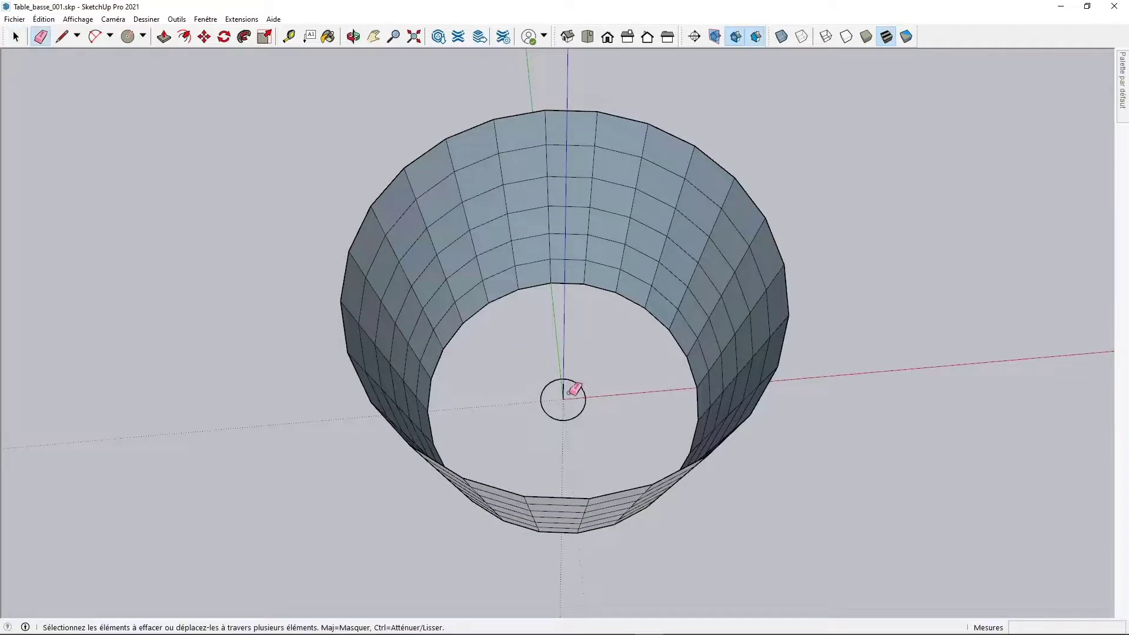
mouse_move(618, 408)
middle_mouse_down()
mouse_move(385, 146)
mouse_move(235, 424)
mouse_move(461, 592)
mouse_move(827, 350)
mouse_move(419, 267)
mouse_move(698, 408)
middle_mouse_up()
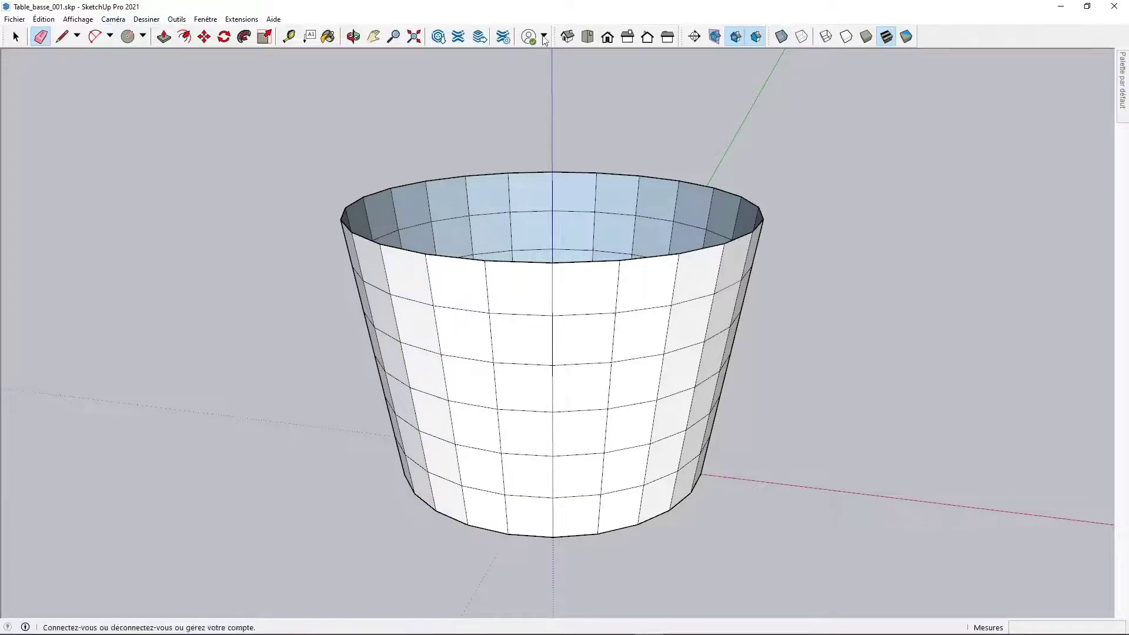
Switch to the front view in parallel projection.
left_click(607, 36)
left_click(113, 19)
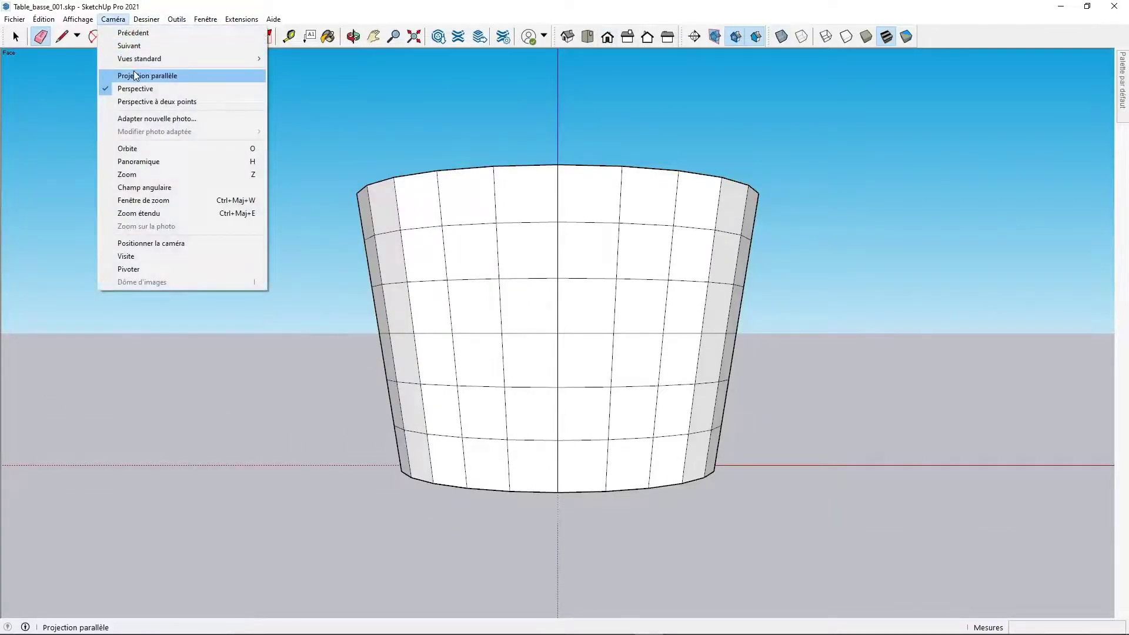
left_click(126, 75)
Select all wall faces and vertical edges between the rings, level by level, and delete them so only the horizontal rings remain.
key("space")
left_click_drag(394, 227, 394, 229)
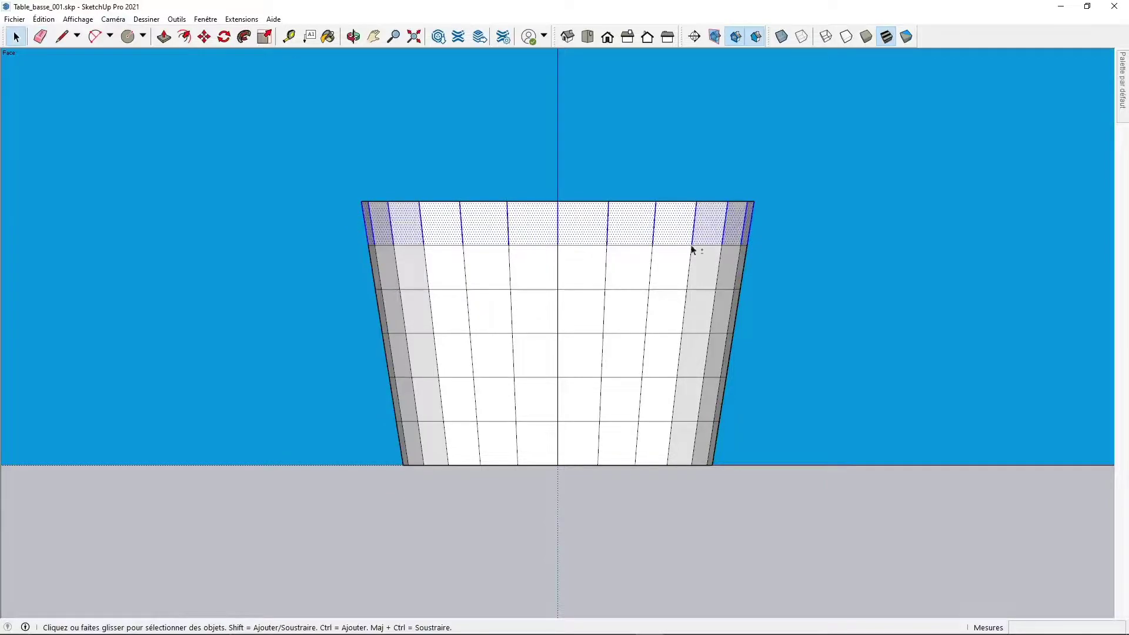
left_click_drag(318, 259, 318, 259, "shift")
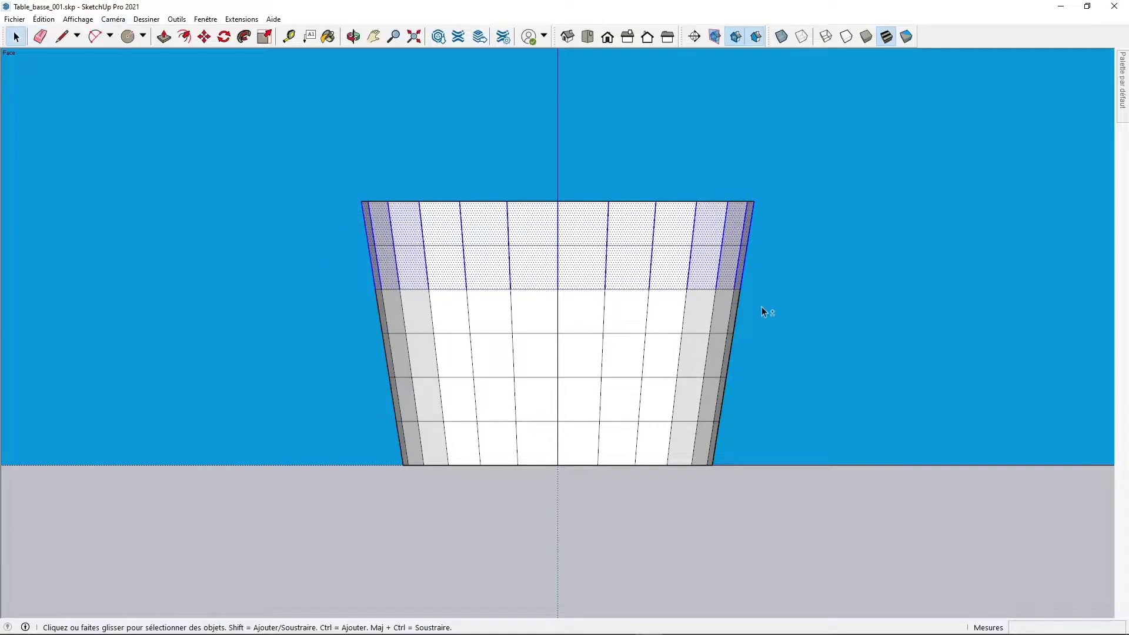
left_click_drag(302, 301, 303, 302, "shift")
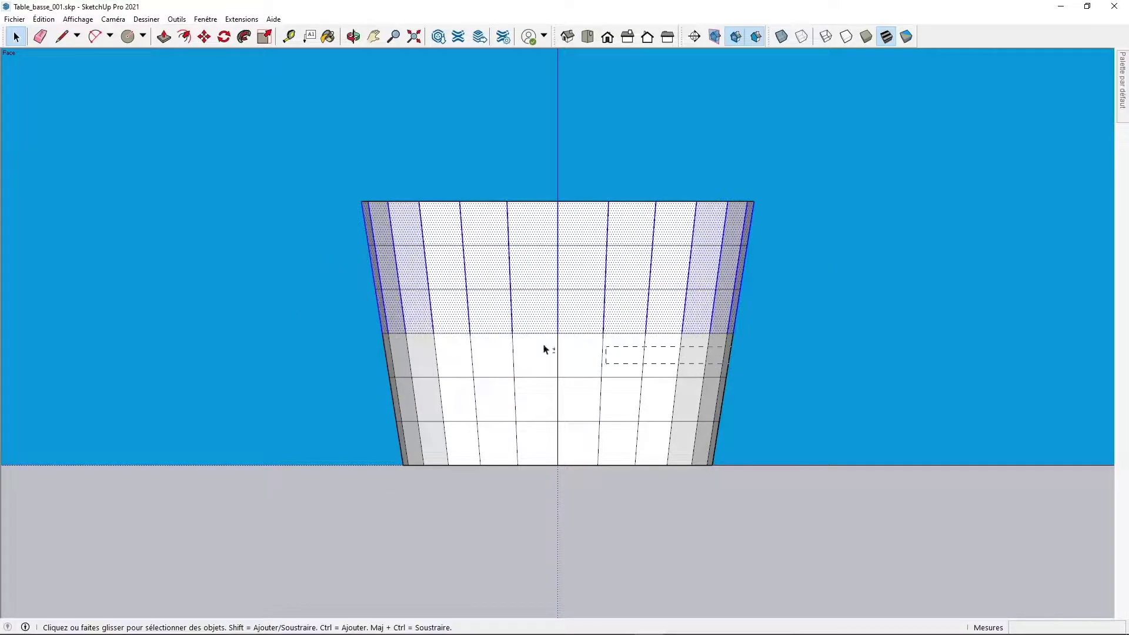
left_click_drag(575, 351, 346, 351, "shift")
left_click_drag(365, 396, 365, 396, "shift")
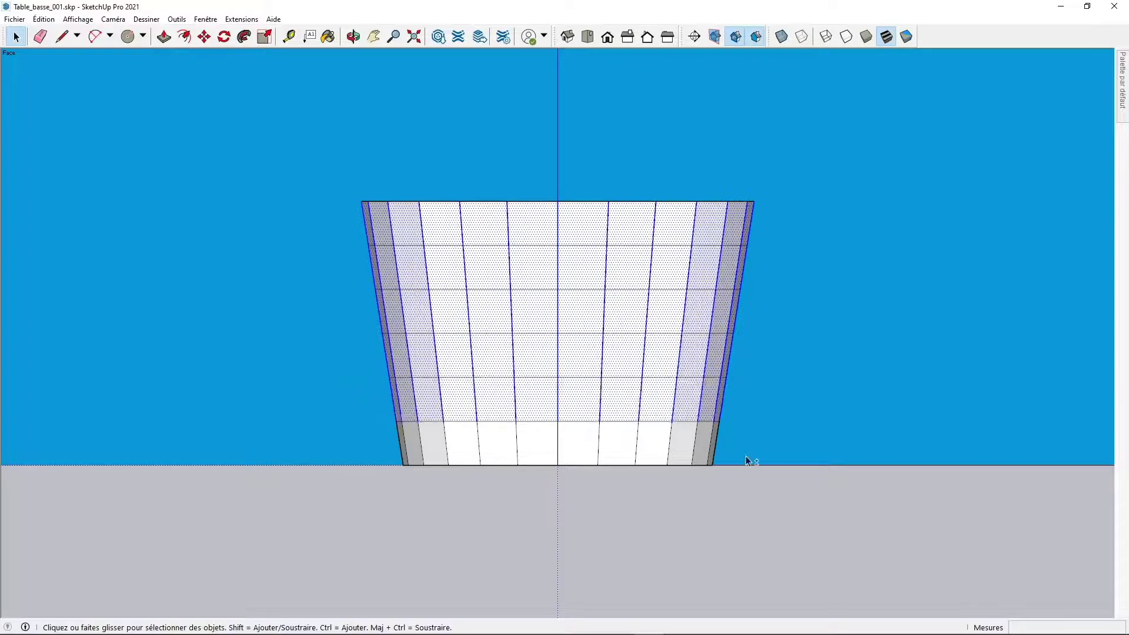
left_click_drag(590, 446, 320, 431, "shift")
key("Delete")
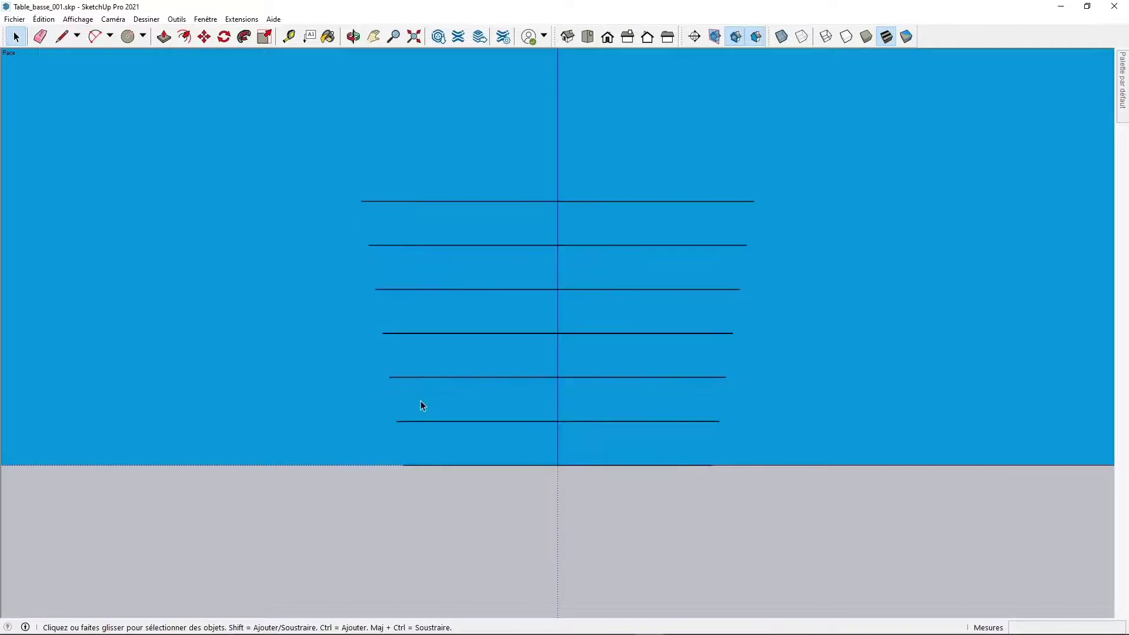
Return to perspective projection and group all the rings together with the small circle at the origin.
left_click(113, 19)
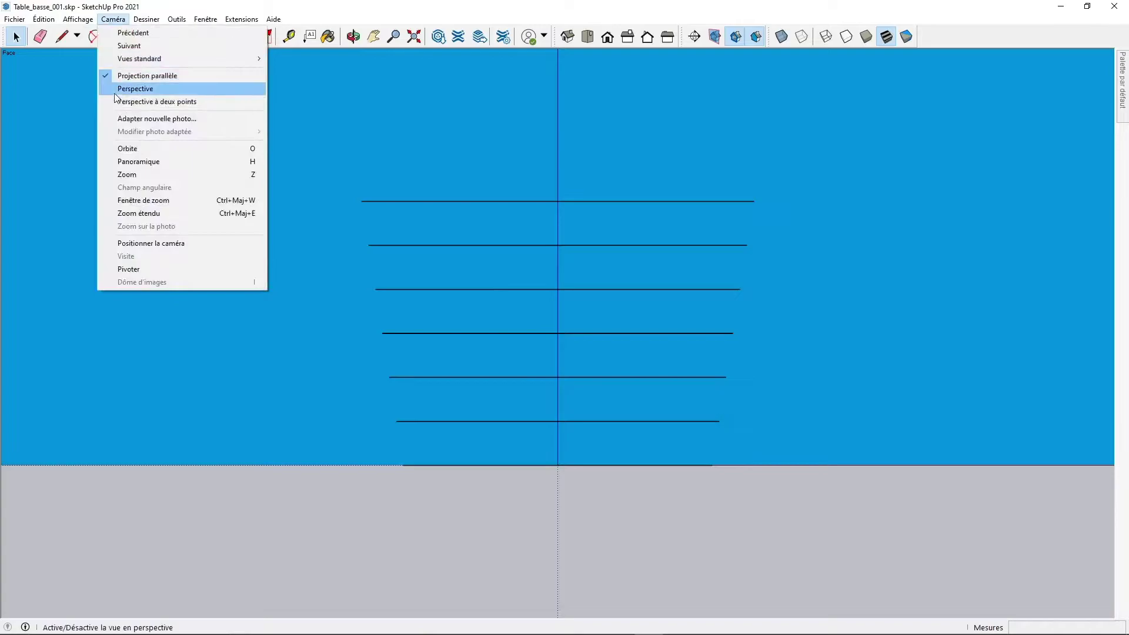
left_click(136, 88)
middle_click_drag(375, 222, 521, 474)
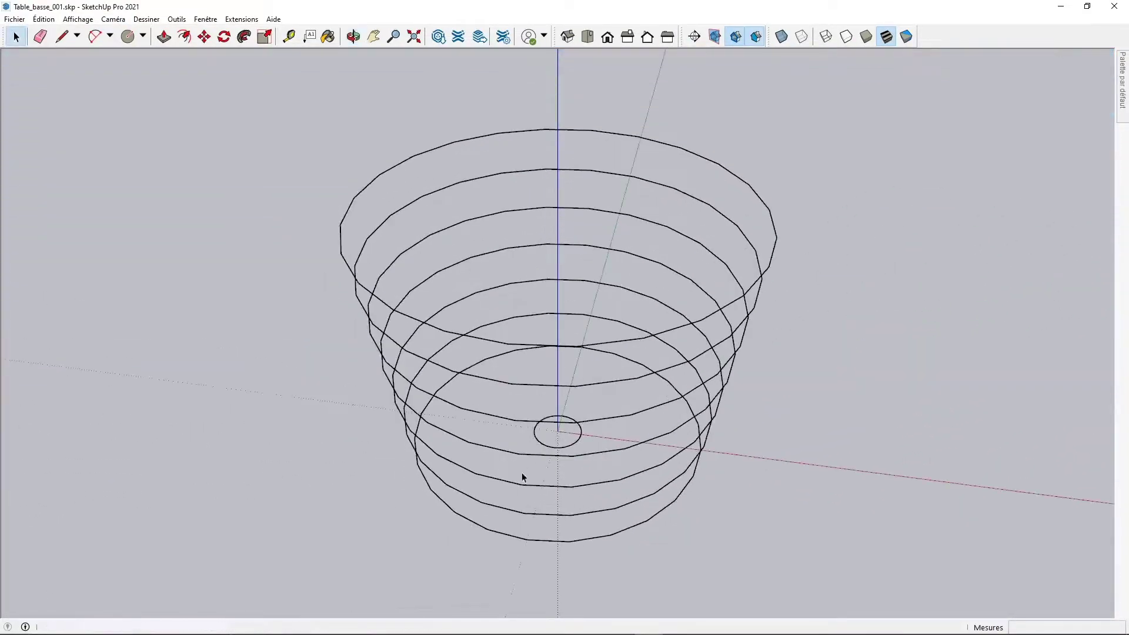
middle_click_drag(723, 437, 829, 542)
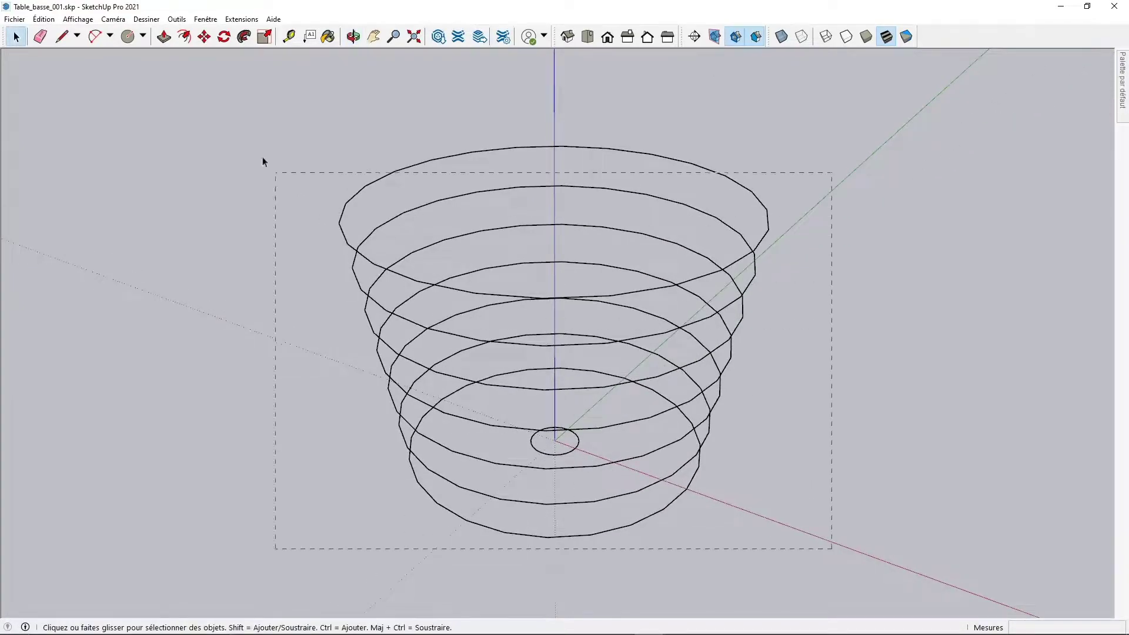
right_click(338, 223)
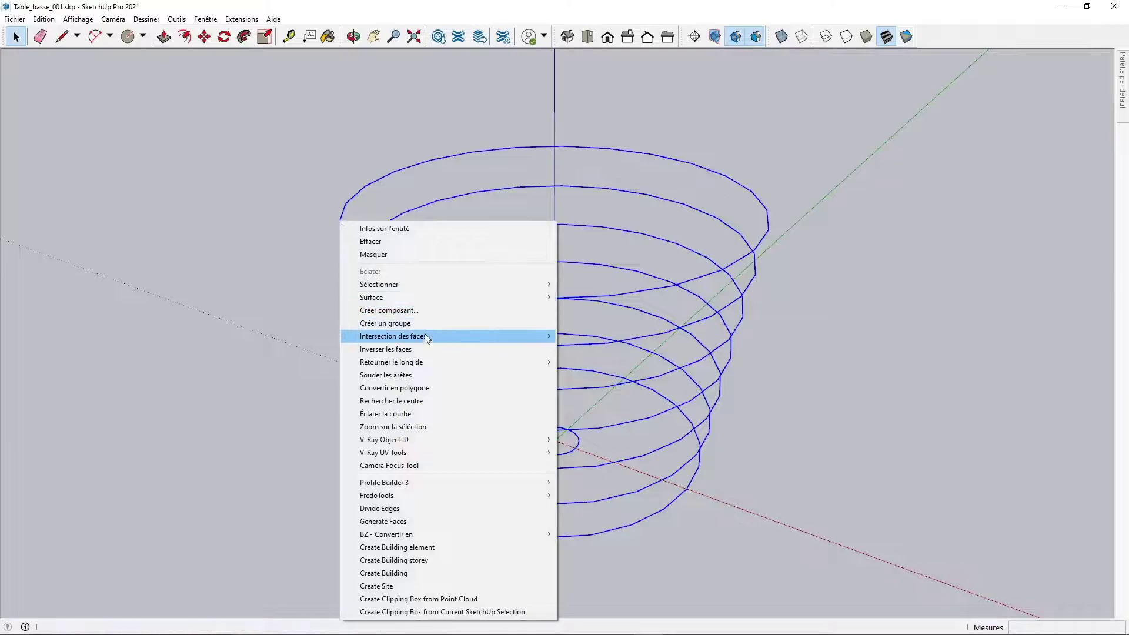
left_click(387, 325)
left_click(194, 324)
middle_click_drag(194, 324, 613, 428)
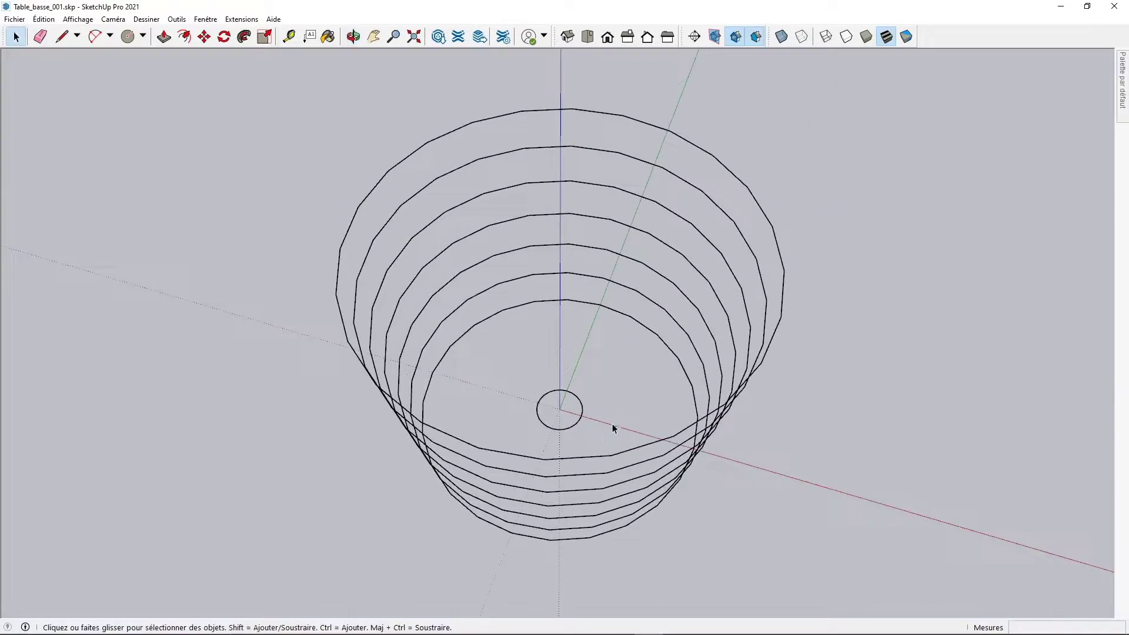
Draw a line from the small central circle along the red axis to the lowest ring's vertex.
key("l")
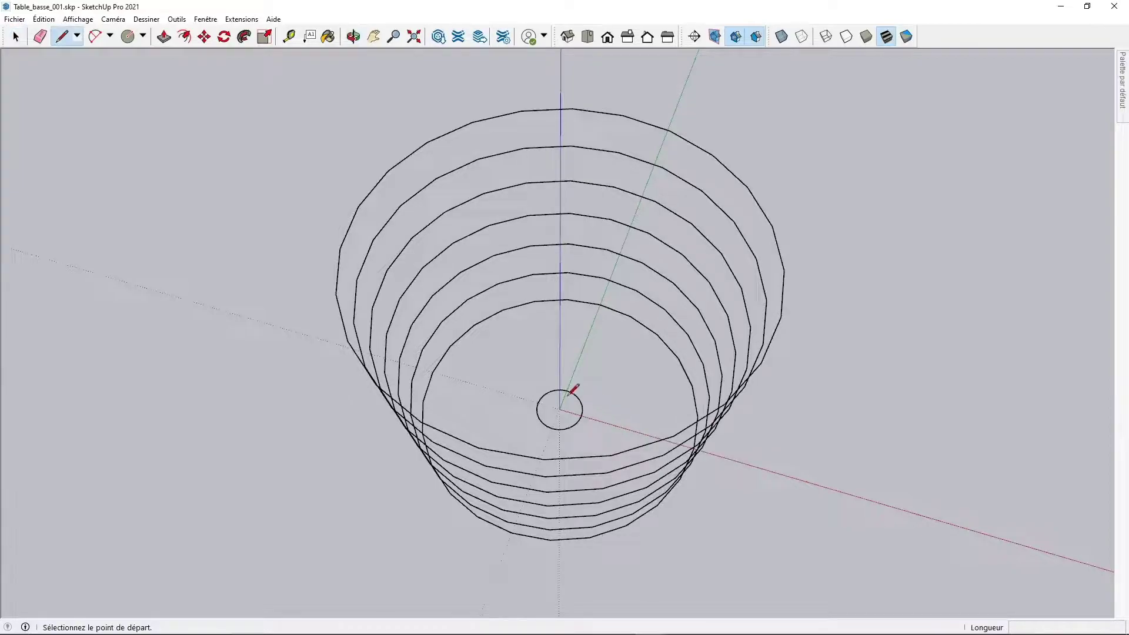
middle_click_drag(575, 425, 580, 458)
scroll(595, 409, "up", 5)
left_click(581, 413)
scroll(576, 462, "up", 4)
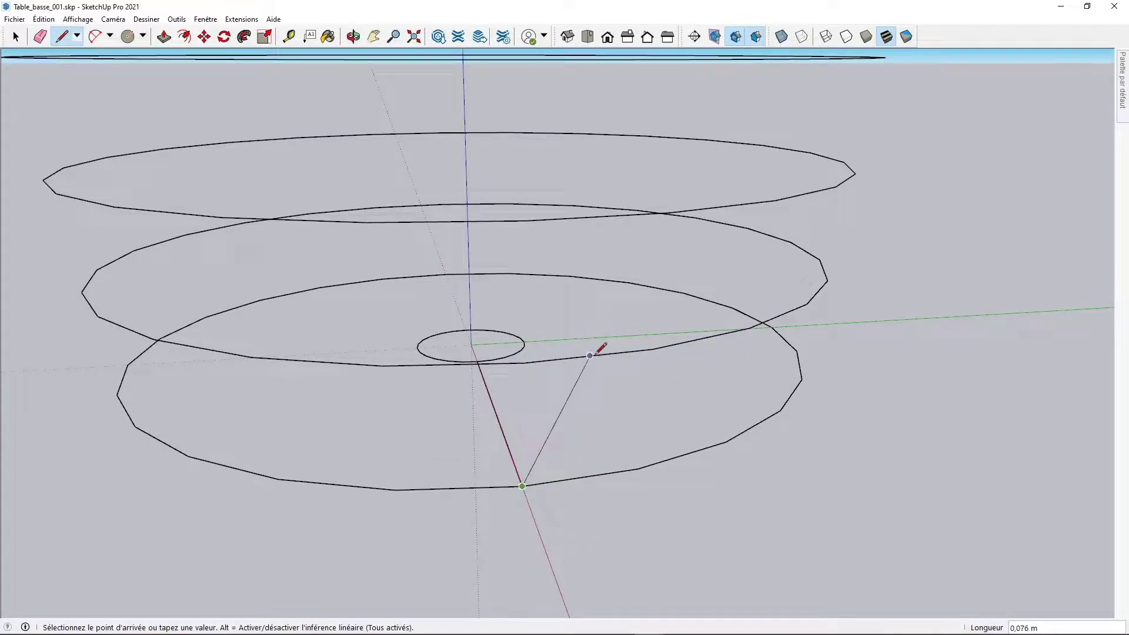
Continue the line diagonally upward from ring to ring, shifting one vertex sideways at each level up to the topmost ring.
middle_click_drag(600, 351, 620, 391)
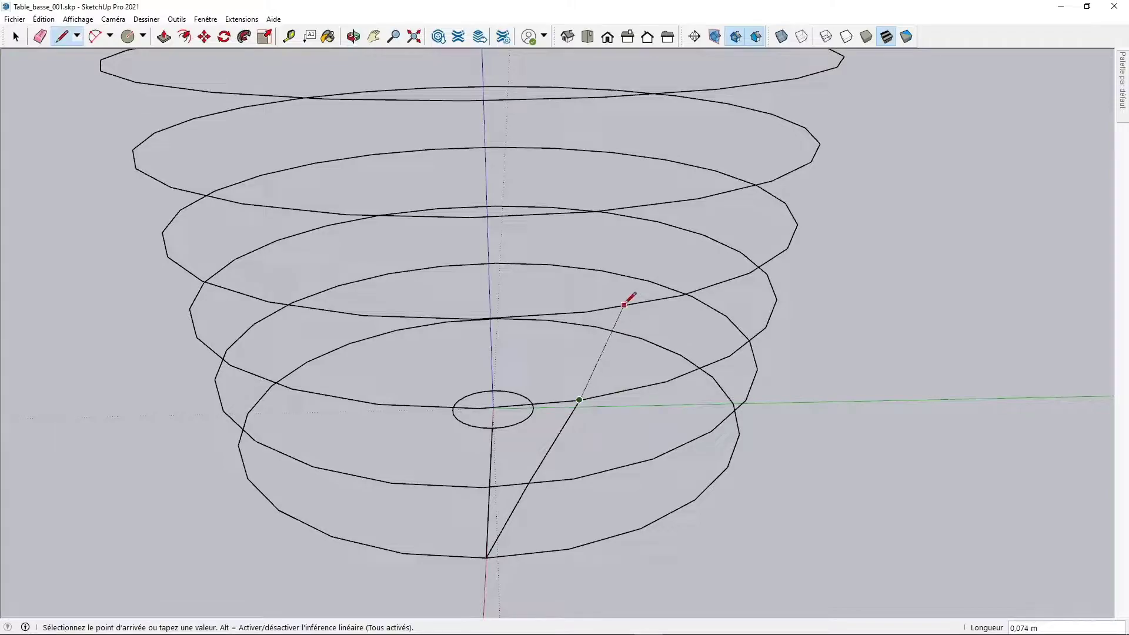
middle_click_drag(636, 301, 598, 305)
scroll(595, 298, "down", 3)
scroll(590, 247, "up", 3)
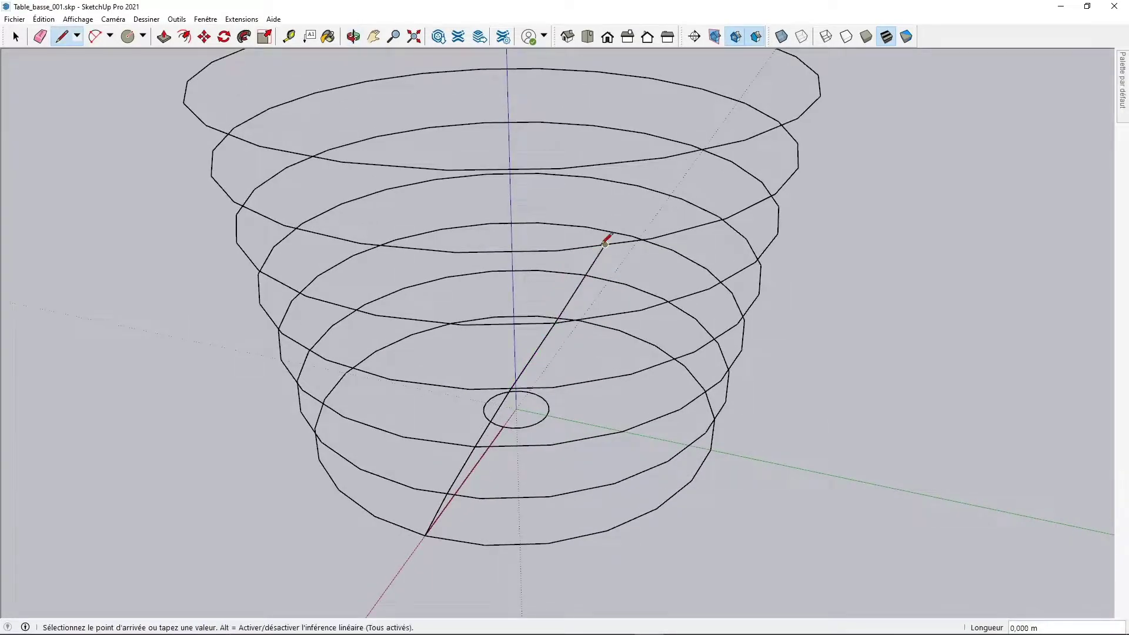
middle_click_drag(607, 236, 557, 270)
scroll(612, 222, "down", 3)
middle_click_drag(612, 221, 668, 396)
key("space")
Round the corner between the base line on the red axis and the rising diagonal line with a tangent arc.
scroll(560, 431, "up", 6)
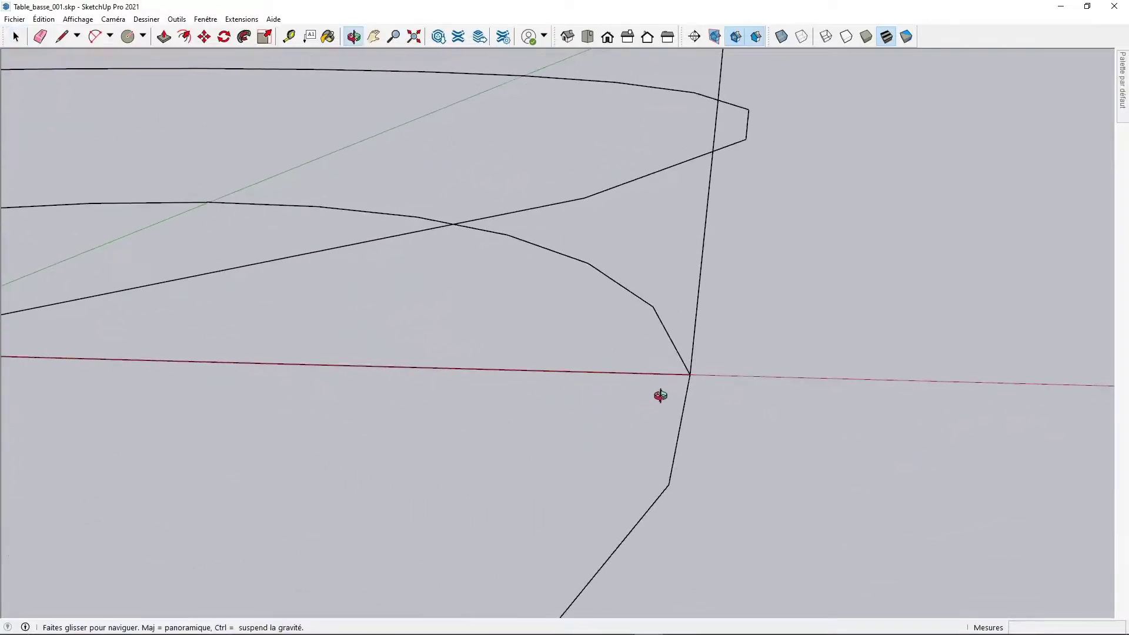
key("a")
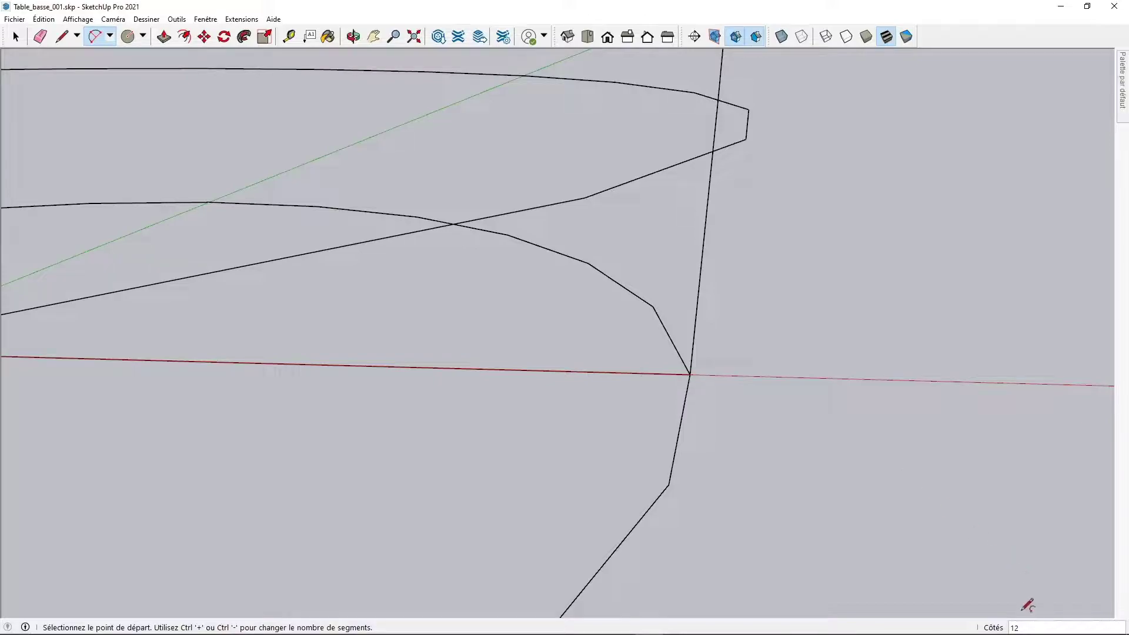
left_click(598, 372)
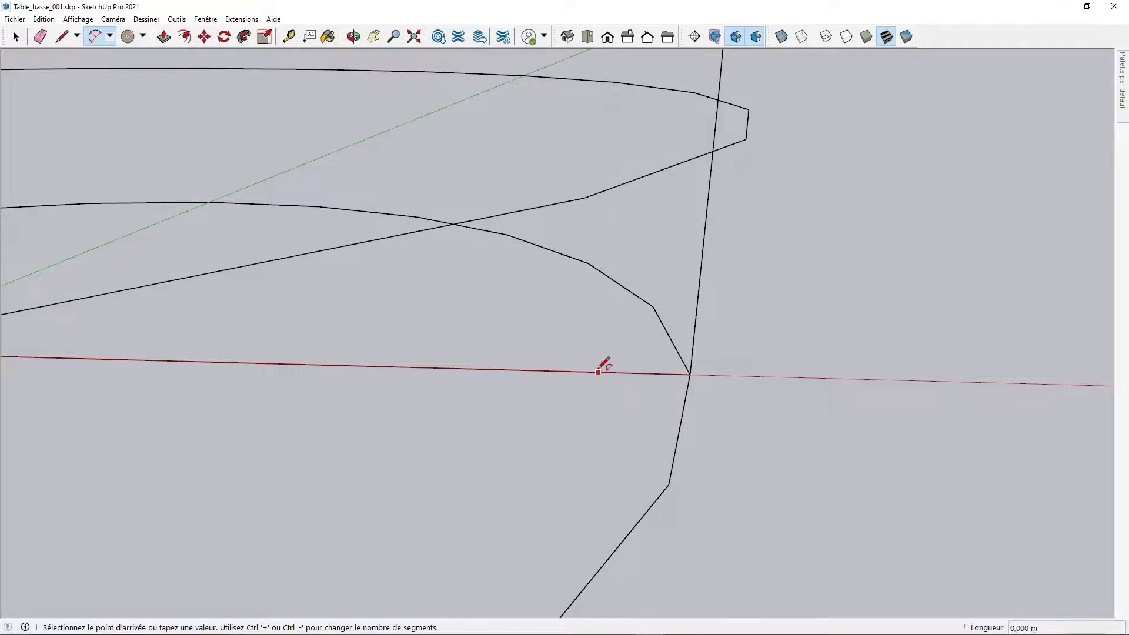
left_click(699, 284)
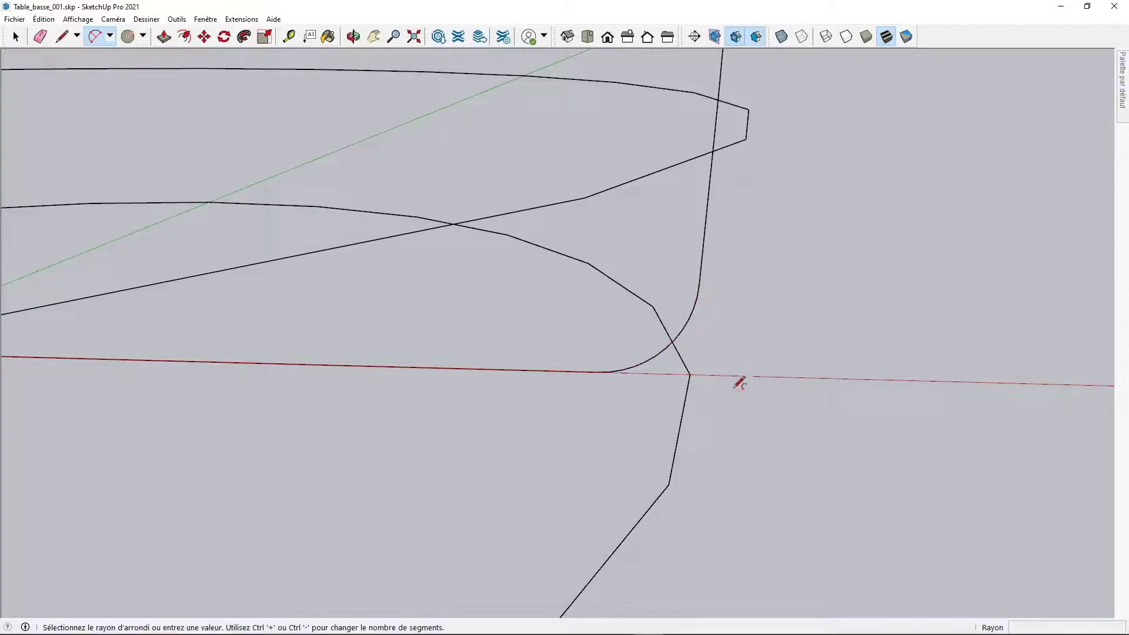
left_click(715, 303)
middle_click_drag(715, 302, 620, 252)
Open the ring group and scale the lowest ring down uniformly about its centre until it meets the arc's lower end.
key("space")
double_click(669, 386)
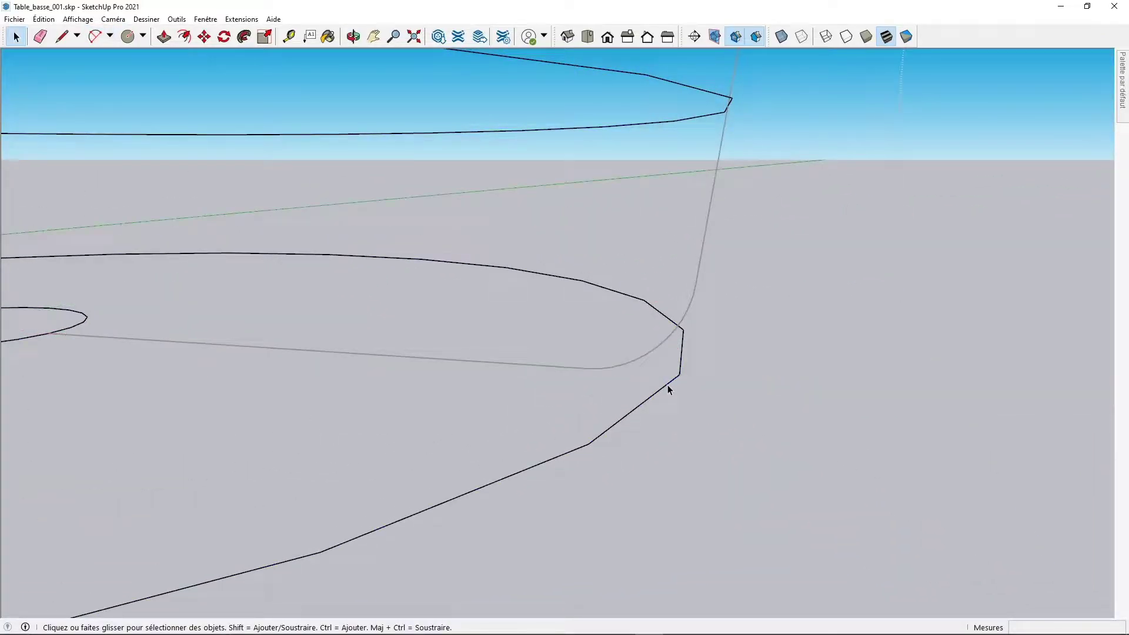
middle_click_drag(622, 408, 645, 433)
key("s")
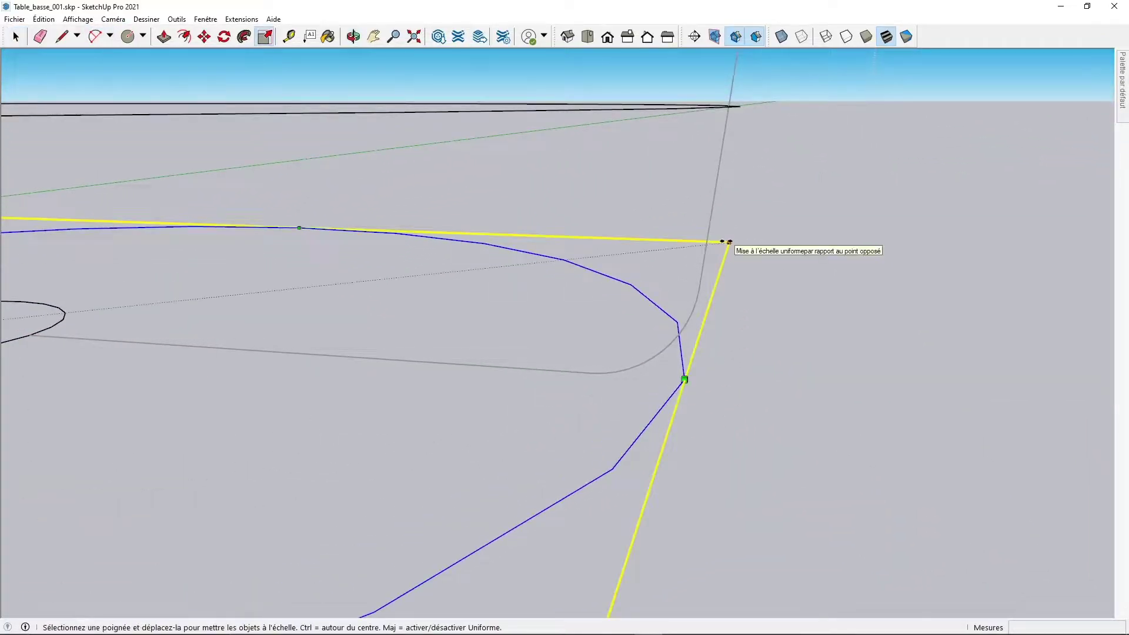
left_click_drag(729, 242, 682, 246)
key("space")
Move the rounded corner arc, with its connected base line end, about 0.005 m straight up along the blue axis.
middle_click_drag(549, 398, 679, 238)
middle_click_drag(590, 365, 505, 432)
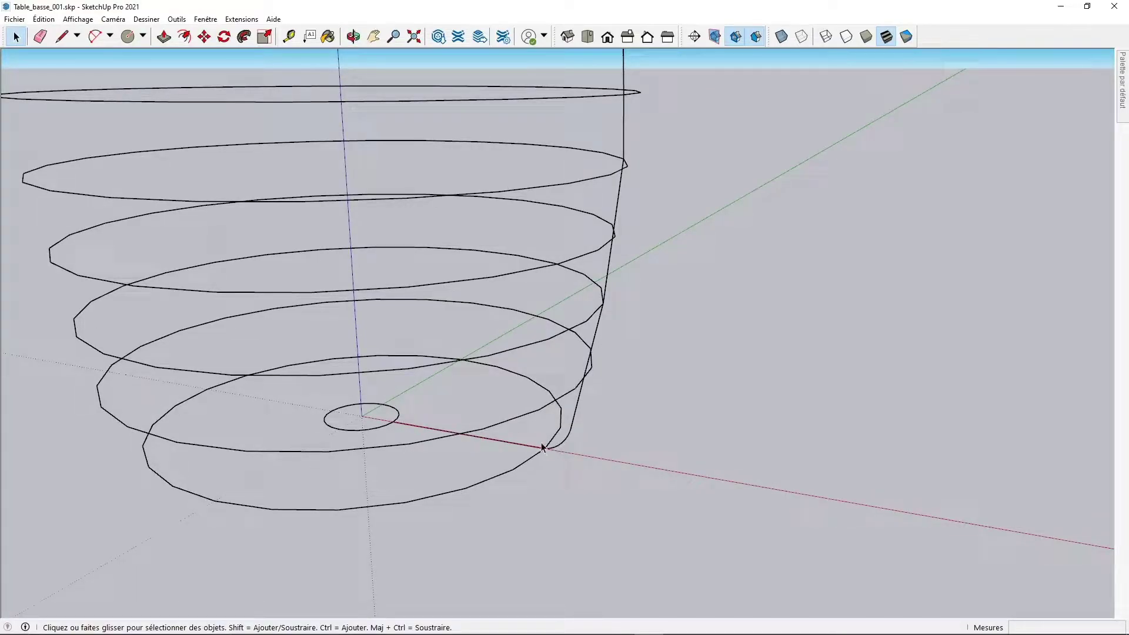
scroll(535, 453, "up", 5)
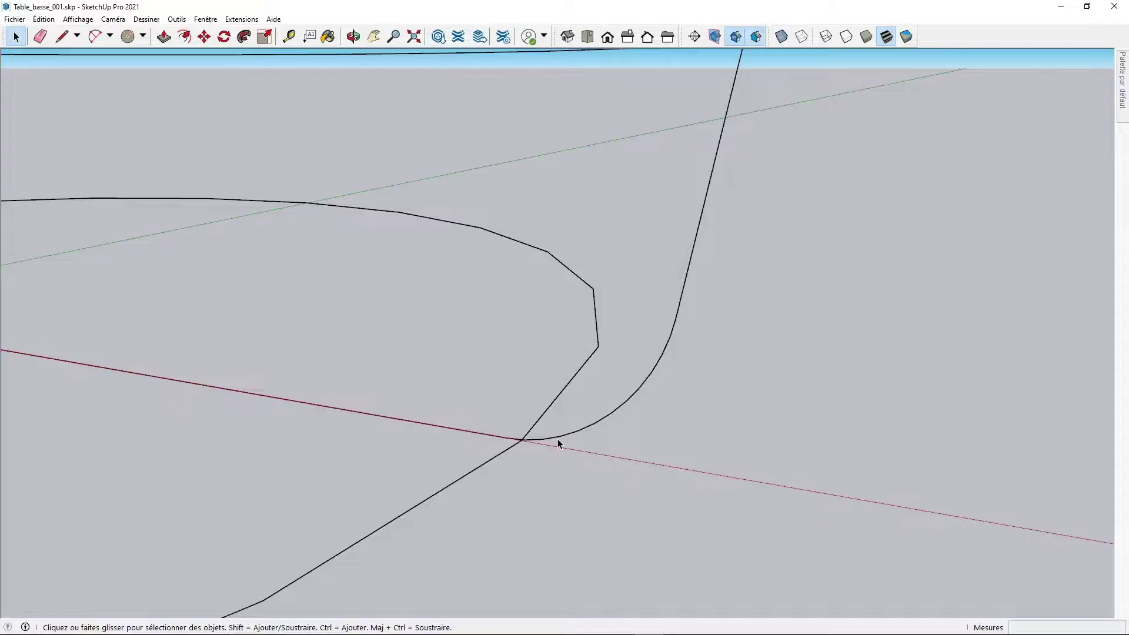
middle_click_drag(509, 450, 574, 381)
key("m")
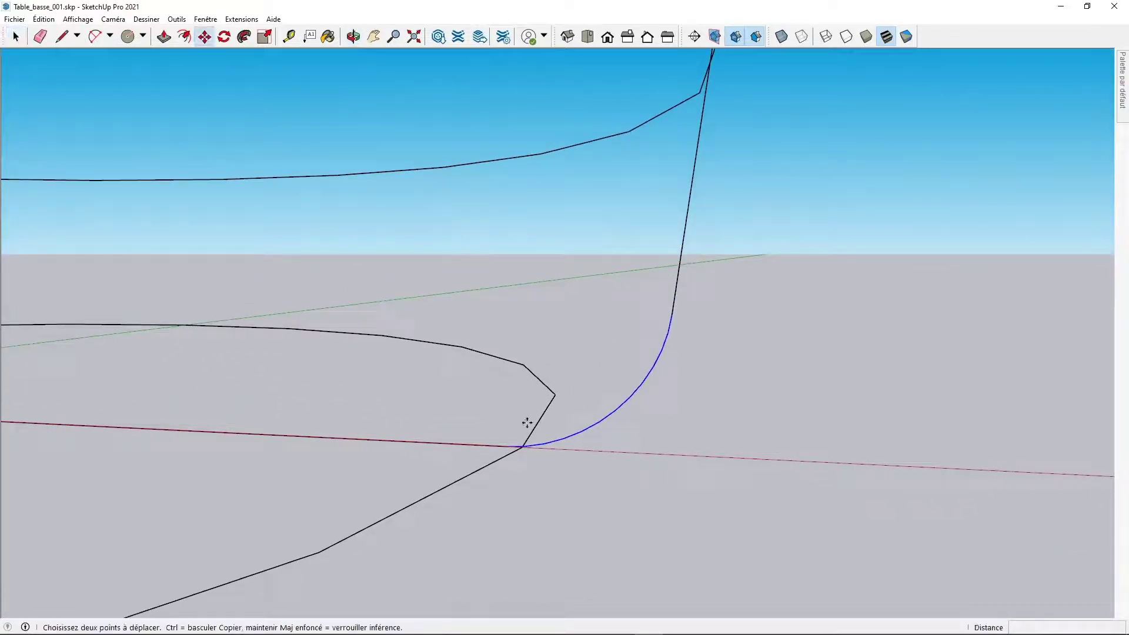
left_click(507, 446)
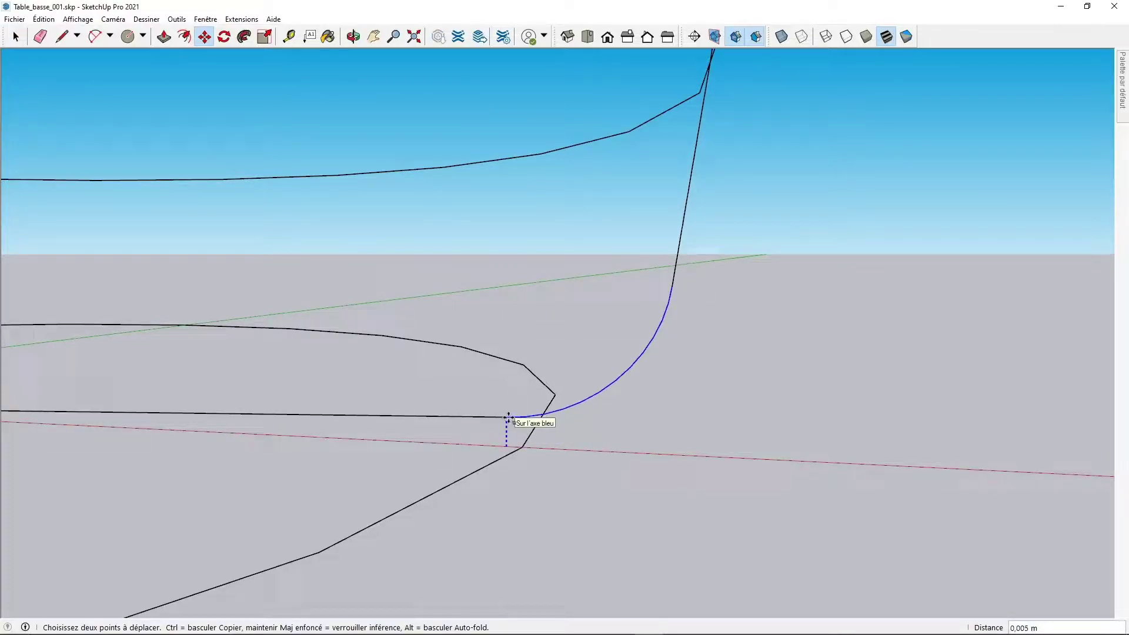
left_click(509, 418)
key("space")
scroll(492, 446, "down", 3)
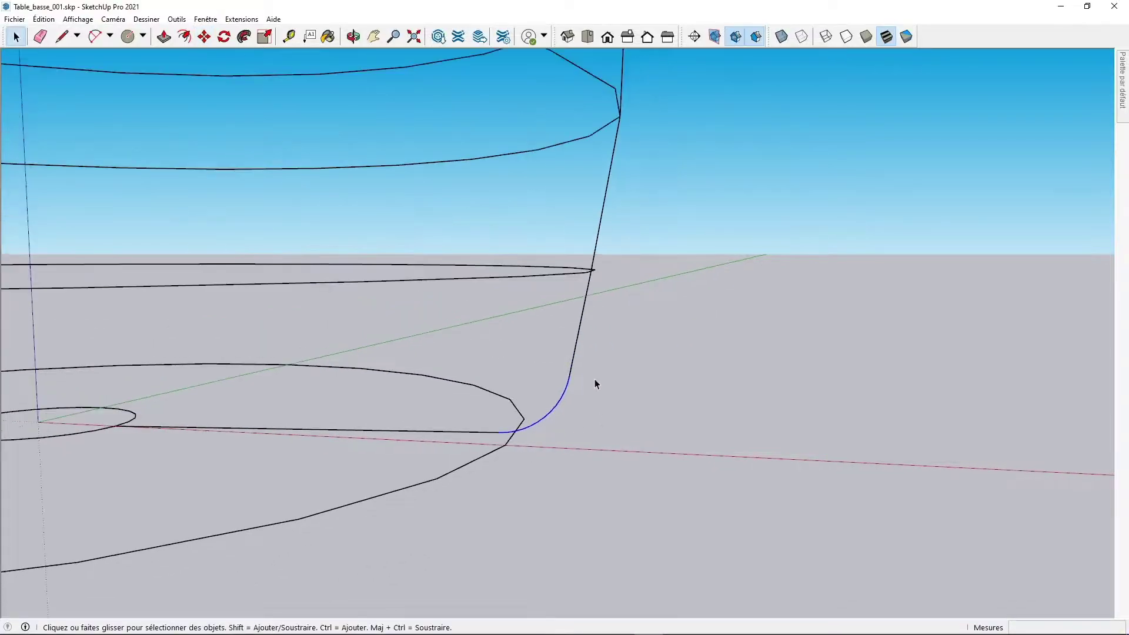
Open the ring group and offset the second-lowest ring inward by 0.005 m.
middle_click_drag(591, 392, 602, 477)
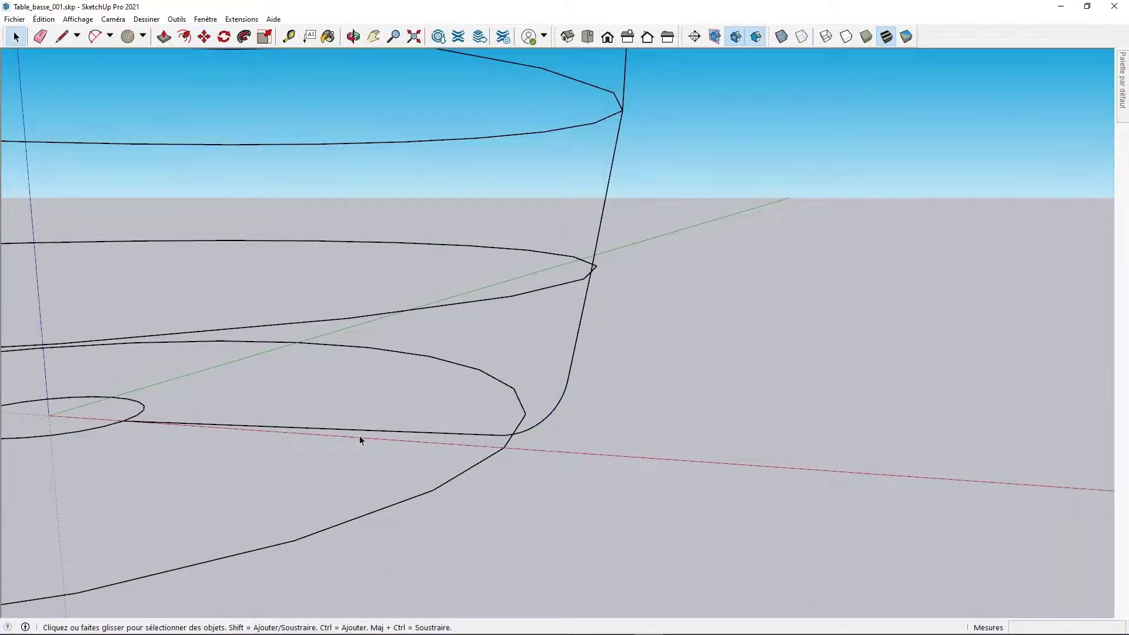
middle_click_drag(596, 77, 594, 355)
scroll(592, 300, "up", 3)
scroll(570, 305, "down", 4)
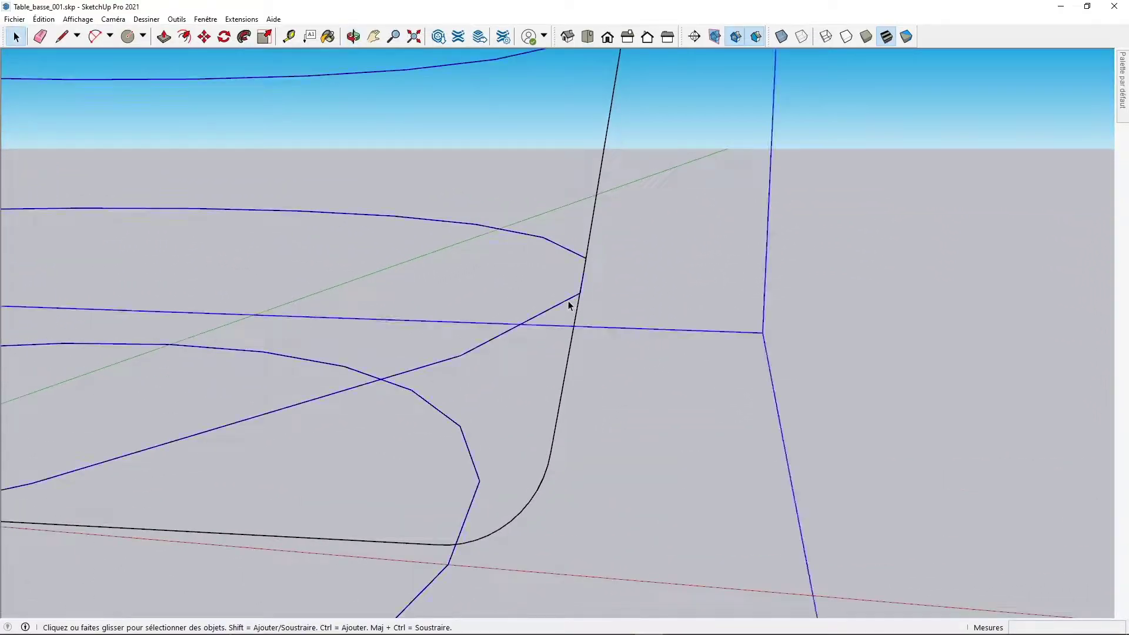
mouse_move(572, 310)
middle_mouse_down()
mouse_move(564, 303)
mouse_move(574, 338)
mouse_move(260, 262)
mouse_move(579, 319)
middle_mouse_up()
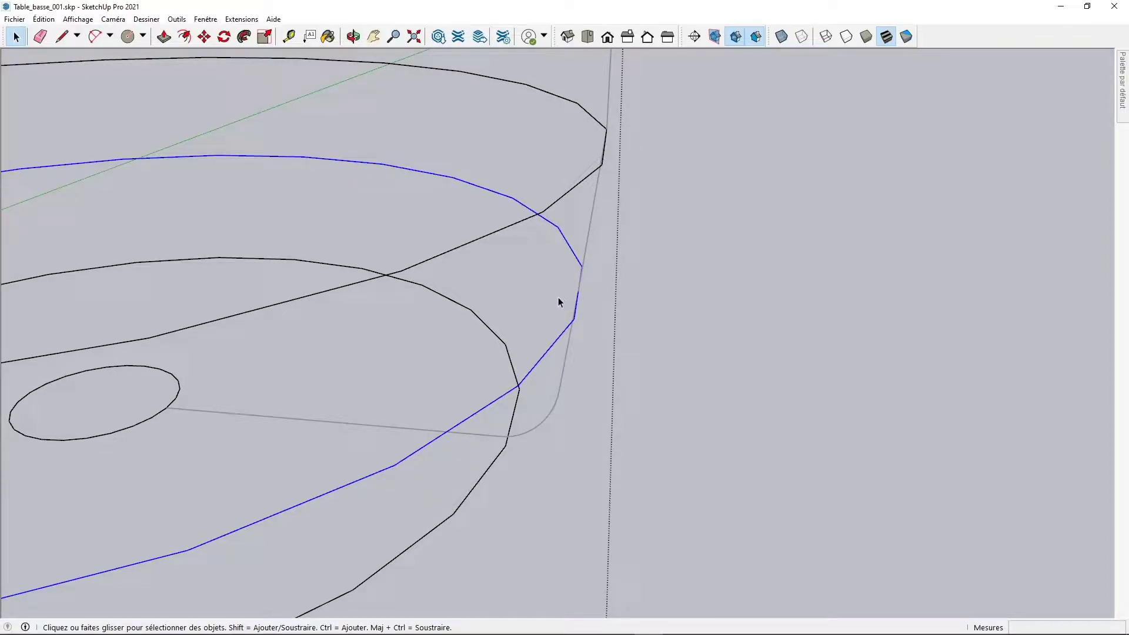
key("f")
left_click(574, 303)
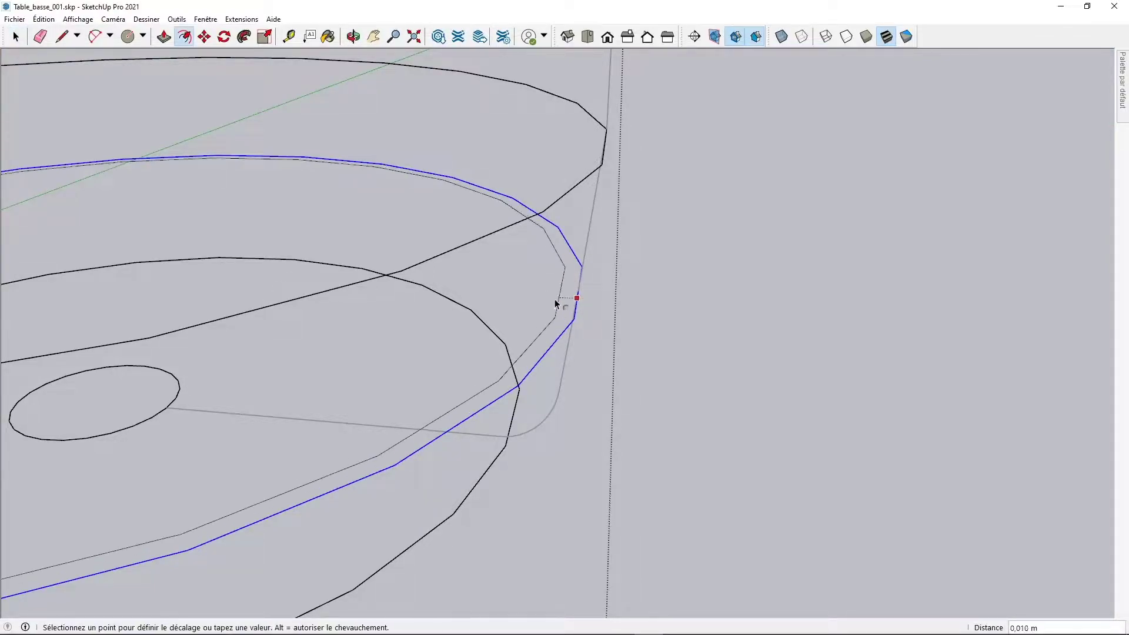
type(",005")
key("Return")
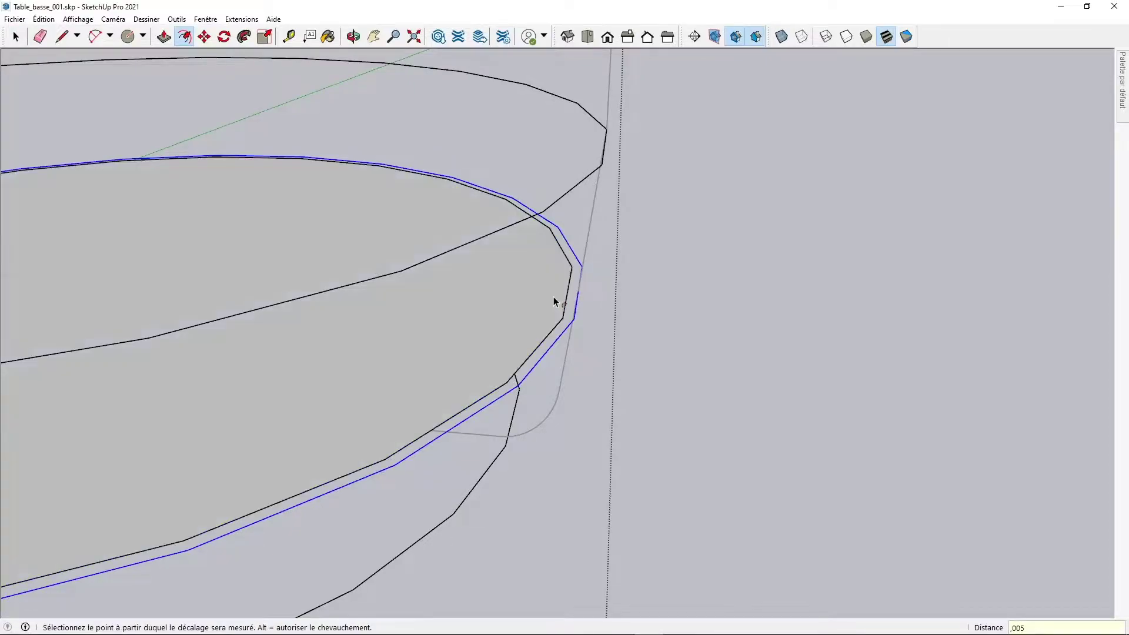
Repeat the same inward offset on the successive rings above the second-lowest one.
middle_click_drag(587, 195, 588, 321)
key("Escape")
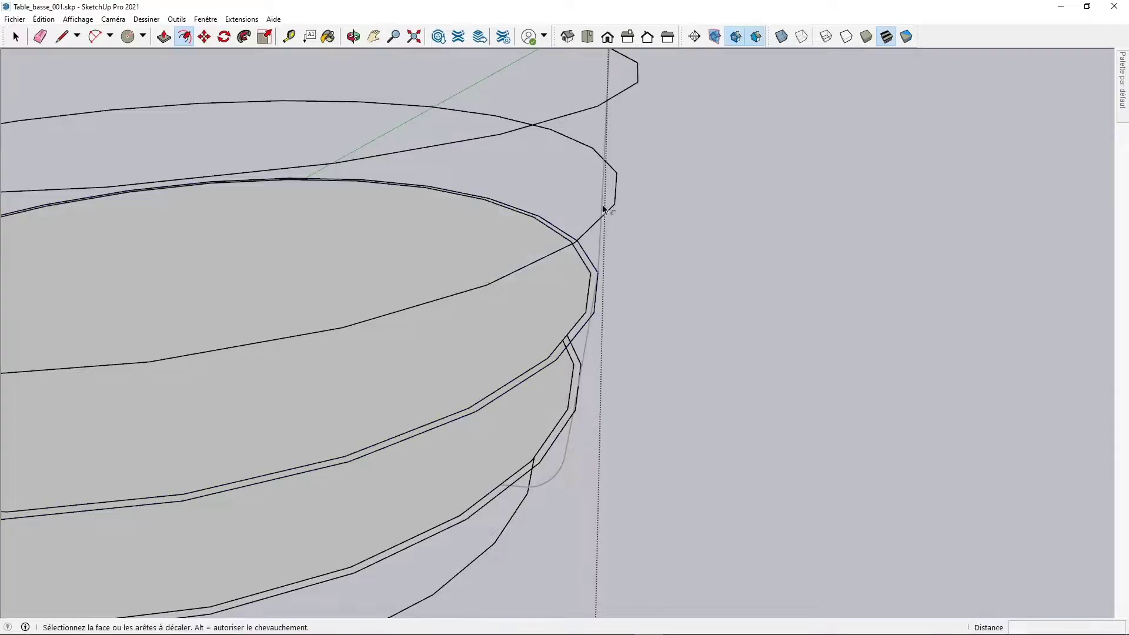
middle_click_drag(609, 214, 611, 260)
left_click(609, 260)
left_click(610, 259)
middle_click_drag(608, 332, 595, 216)
key("space")
left_click(582, 176)
middle_click_drag(582, 175, 515, 240)
left_click(594, 206)
Erase the original outer outlines of the five offset rings, keeping the smaller inner rings.
middle_click_drag(589, 202, 653, 218)
key("e")
left_click(609, 198)
left_click(597, 271)
left_click(585, 334)
left_click(575, 397)
left_click(566, 453)
Select the faces filling the five offset rings and delete them, leaving only the ring edges.
mouse_move(565, 453)
middle_mouse_down()
mouse_move(433, 396)
mouse_move(478, 457)
middle_mouse_up()
key("space")
left_click(478, 457)
left_click(465, 412, "ctrl")
left_click(454, 339, "shift")
left_click(433, 258, "shift")
left_click(407, 181, "shift")
key("Delete")
Inspect the reduced rings and the wire profile from several angles, including its rounded lower corner.
middle_click_drag(411, 181, 497, 351)
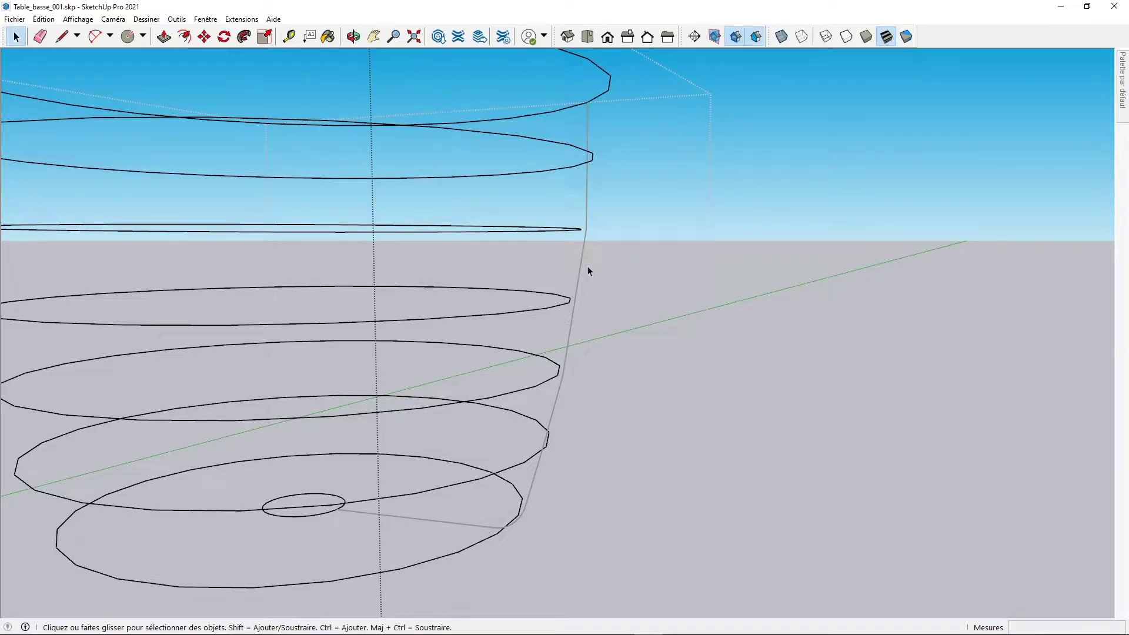
middle_click_drag(550, 424, 580, 277)
scroll(751, 499, "down", 5)
middle_click_drag(710, 428, 686, 412)
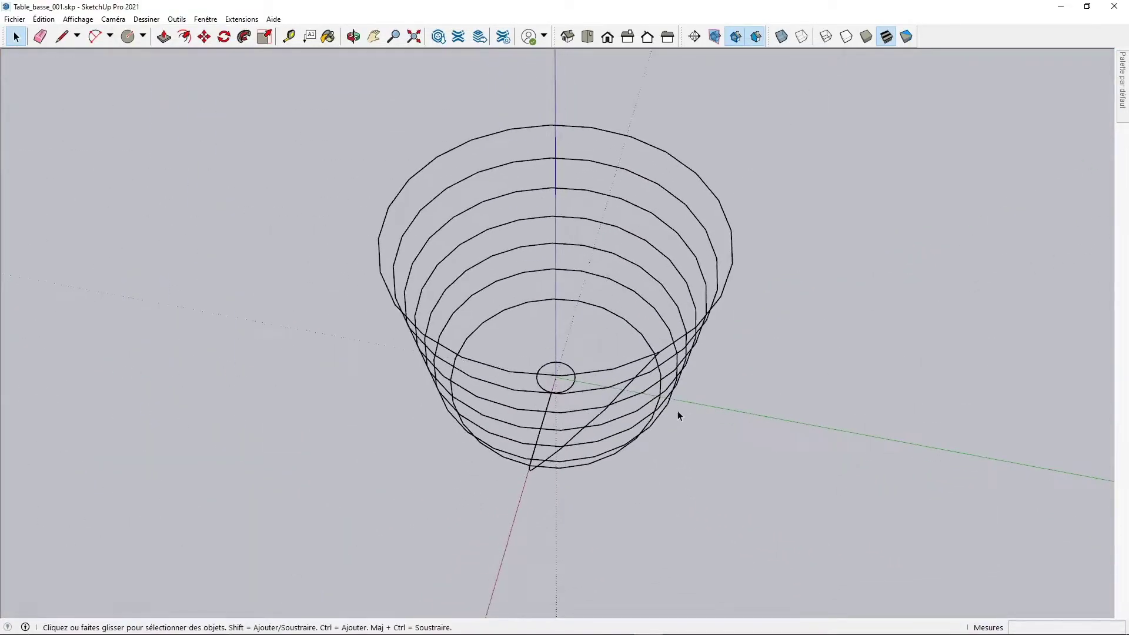
middle_click_drag(503, 363, 635, 263)
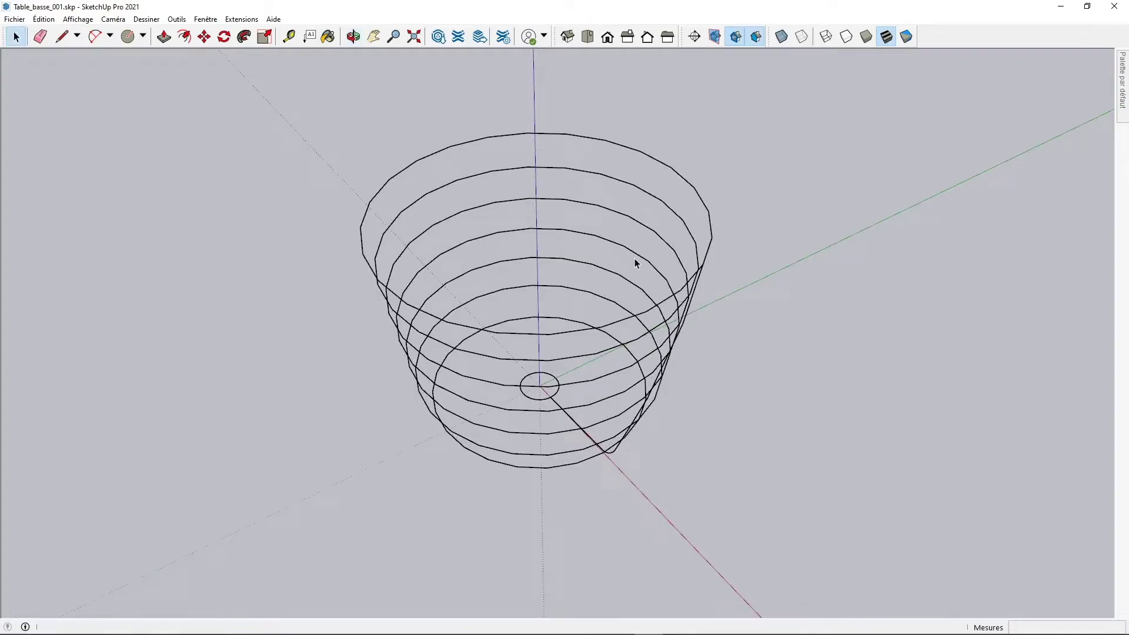
middle_click_drag(673, 393, 661, 450)
scroll(591, 462, "up", 5)
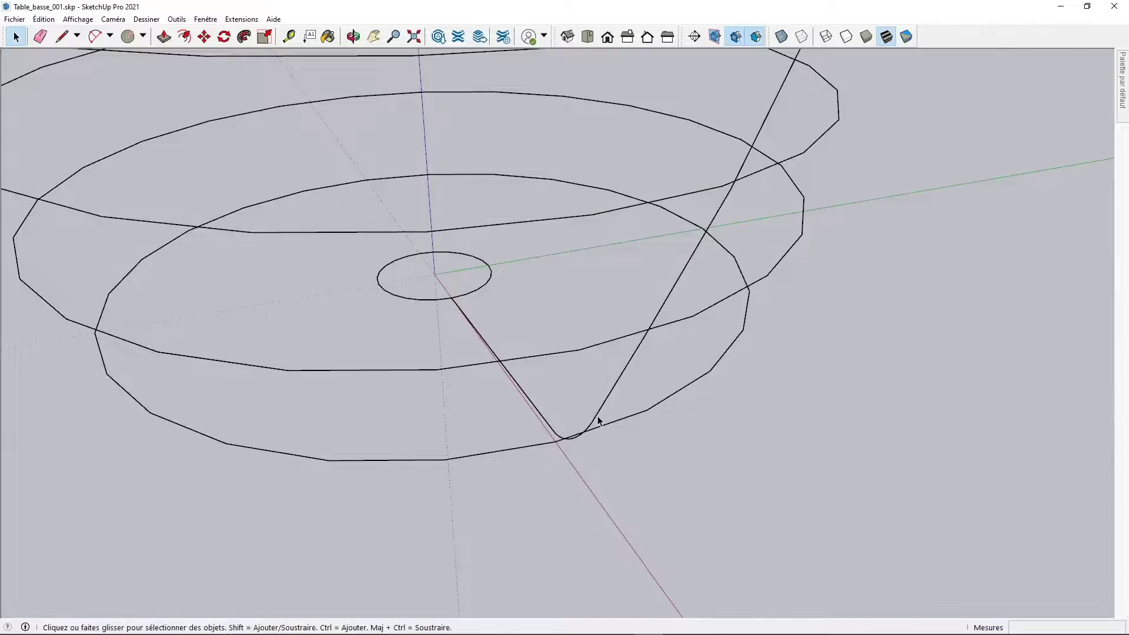
scroll(600, 419, "down", 5)
Turn the whole wire profile into a solid pipe with Pipe Along Path, using 0.005 m outside diameter, 0.000 m inside diameter and 6 segments.
middle_click_drag(600, 420, 511, 451)
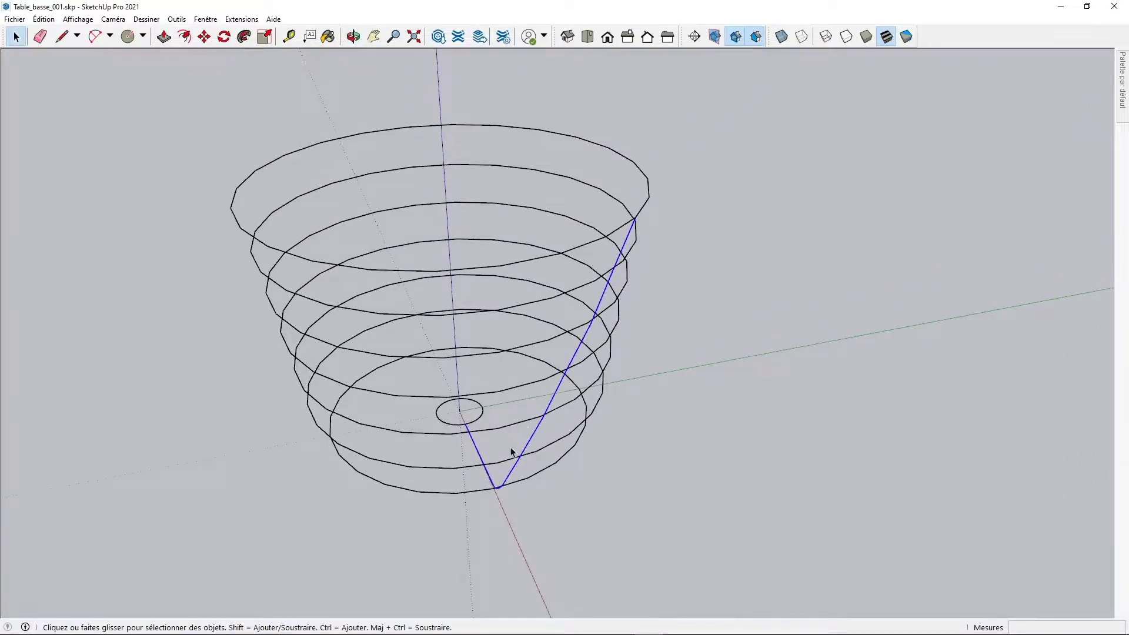
left_click(239, 21)
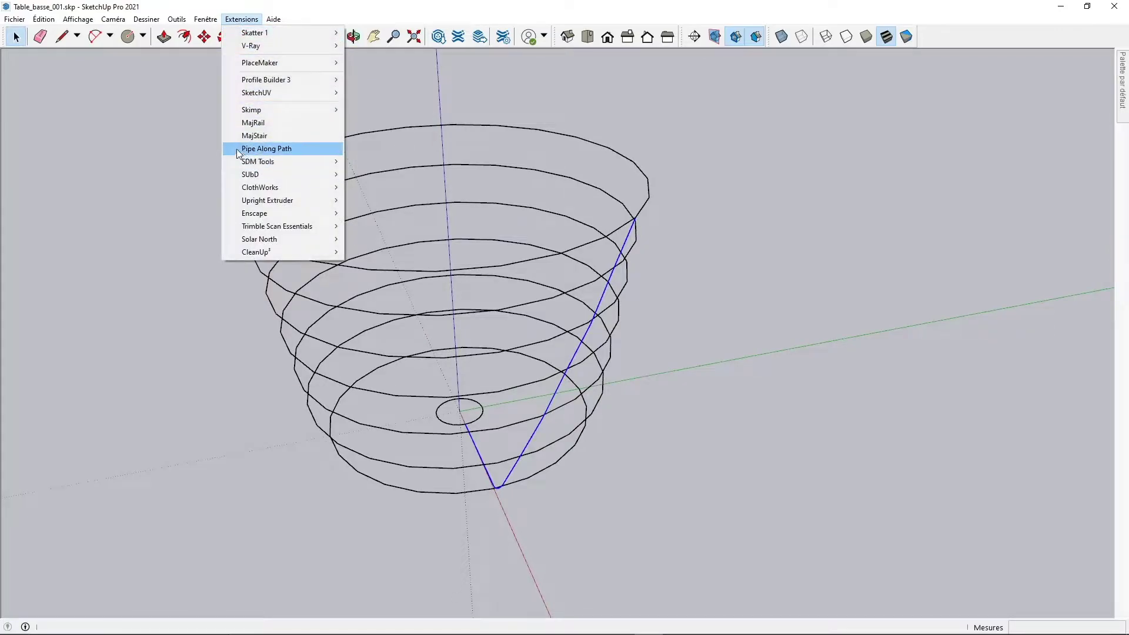
left_click(262, 150)
left_click_drag(588, 254, 192, 89)
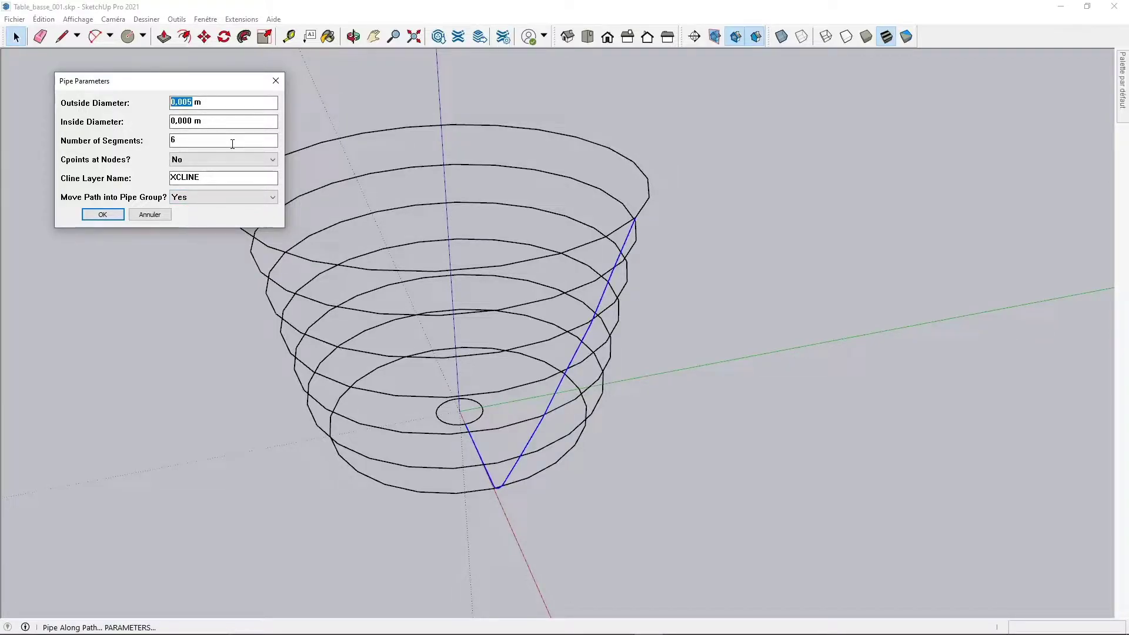
left_click(102, 214)
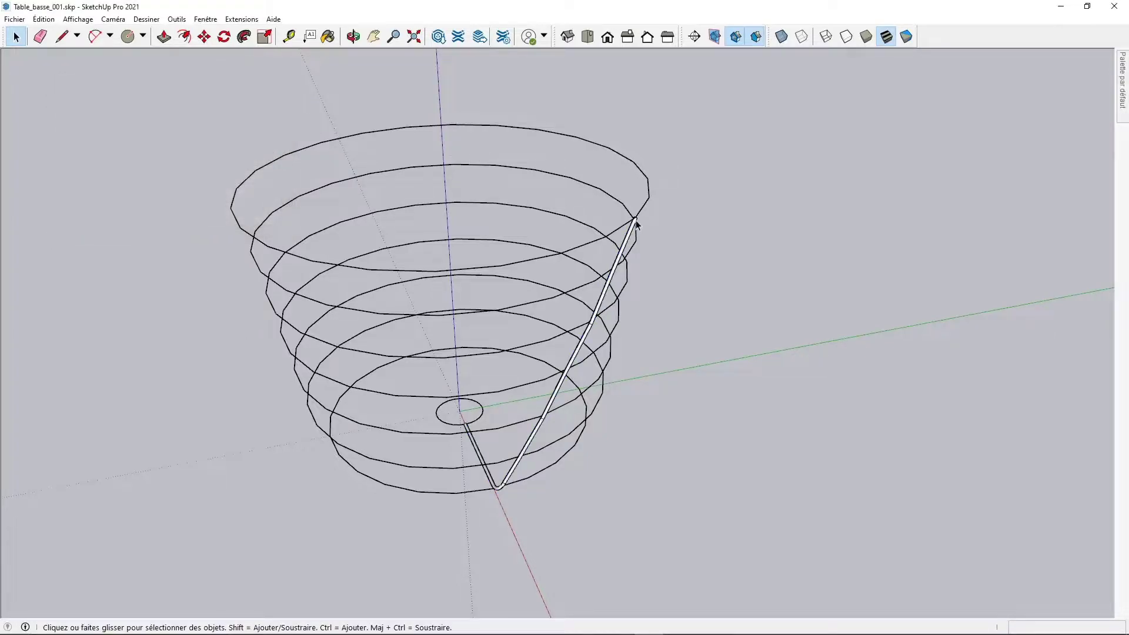
Extend the pipe's inner end face with Push/Pull slightly past the small central circle.
scroll(637, 223, "up", 3)
middle_click_drag(637, 222, 620, 268)
middle_click_drag(528, 365, 630, 515)
scroll(524, 463, "up", 3)
scroll(635, 427, "up", 5)
mouse_move(635, 426)
middle_mouse_down()
mouse_move(882, 396)
mouse_move(612, 391)
mouse_move(658, 429)
middle_mouse_up()
key("p")
left_click_drag(612, 411, 556, 418)
key("space")
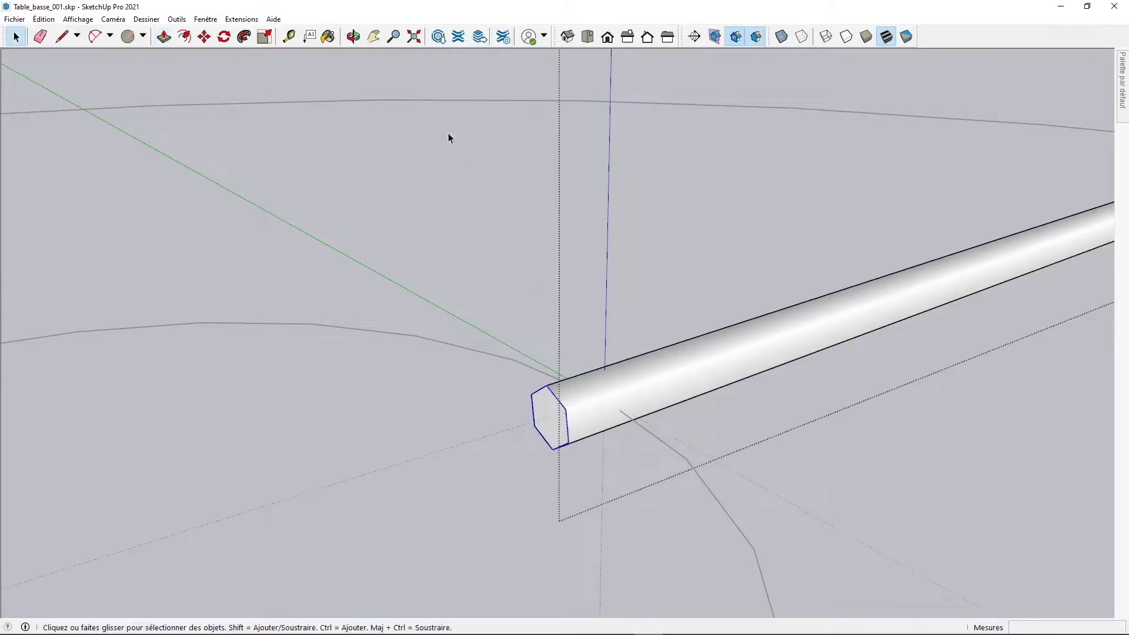
Round the edges of the pipe's inner end with Round Corner, using a 0.002 m offset and 3 segments.
right_click(363, 37)
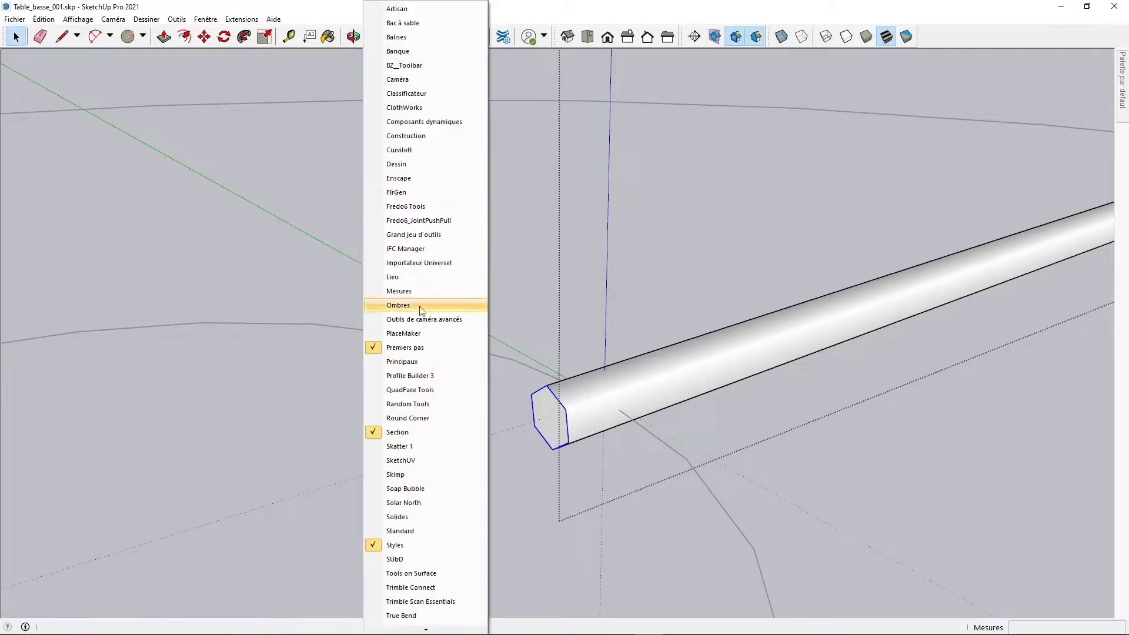
left_click(425, 418)
left_click_drag(119, 243, 90, 209)
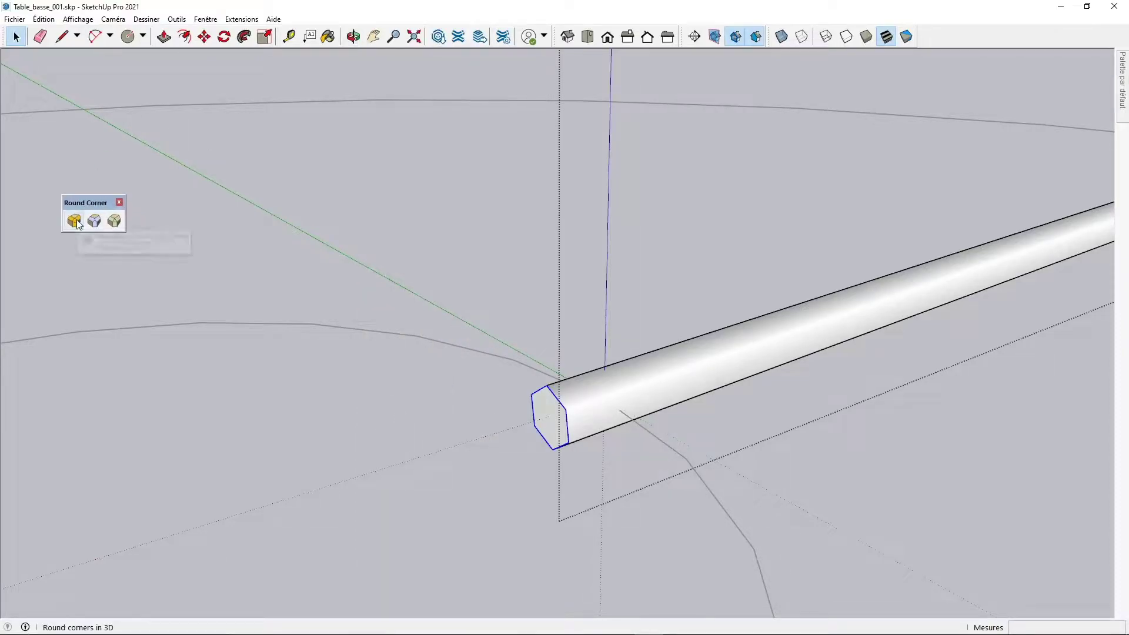
left_click(75, 221)
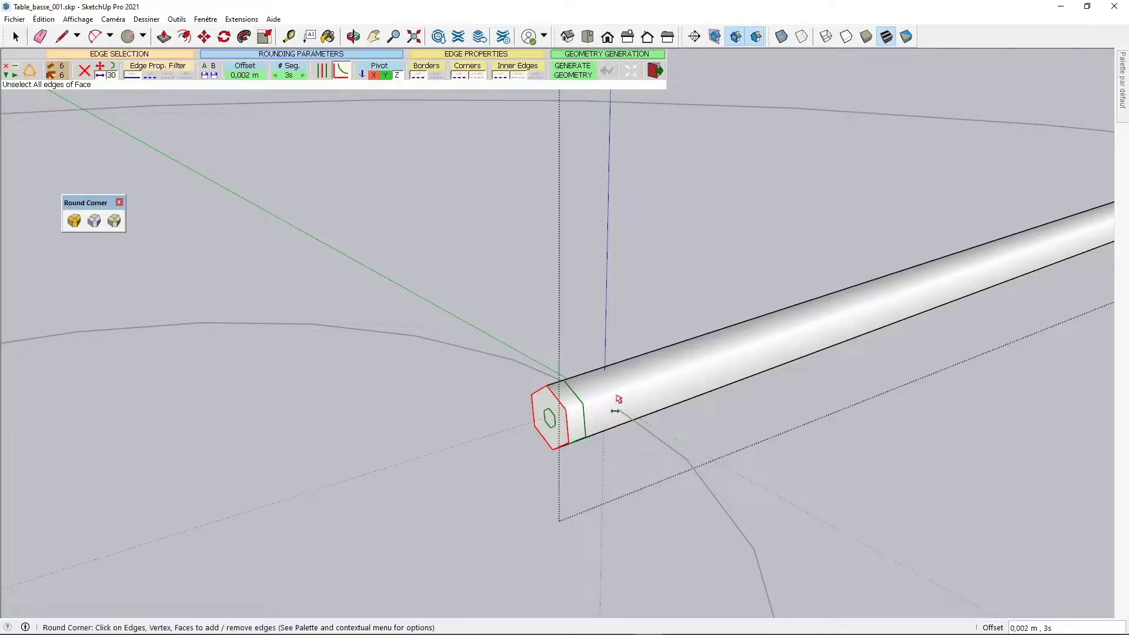
key("Return")
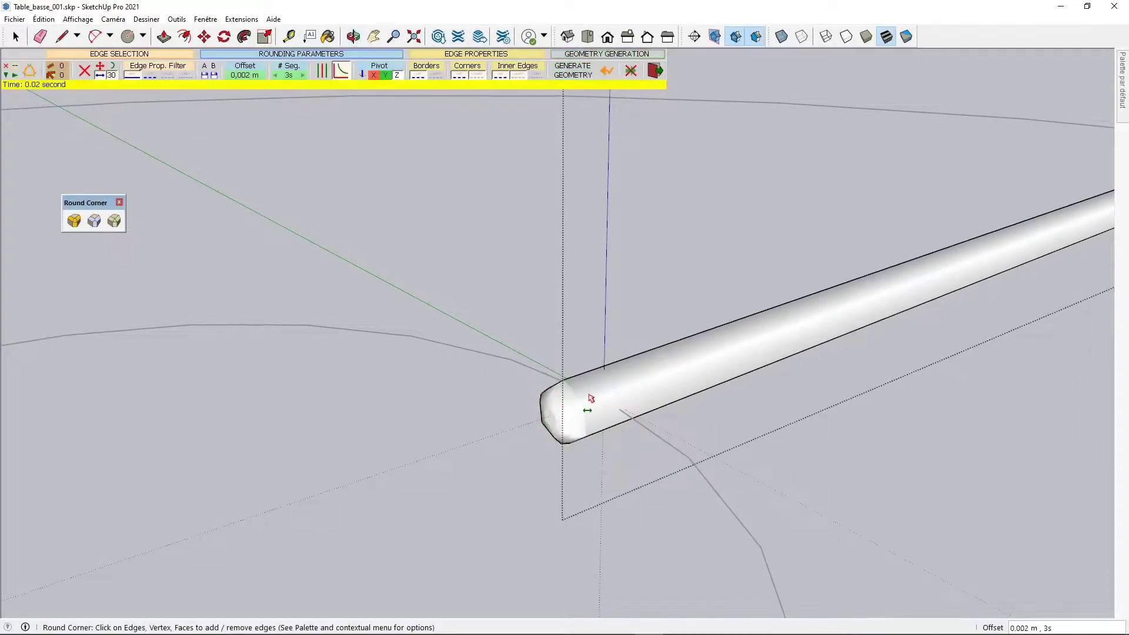
Round the edges of the pipe's upper end with Round Corner at 0.002 m offset and 3 segments.
middle_click_drag(510, 474, 560, 457)
scroll(563, 400, "down", 3)
scroll(549, 411, "up", 5)
scroll(545, 412, "up", 3)
left_click(556, 388)
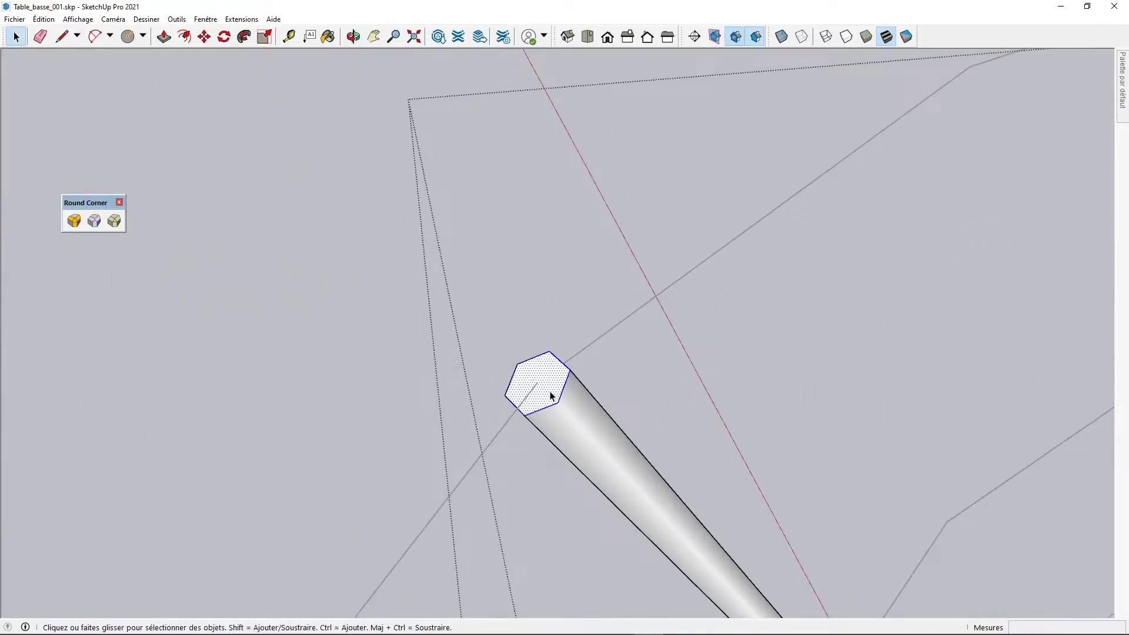
left_click(74, 220)
key("Return")
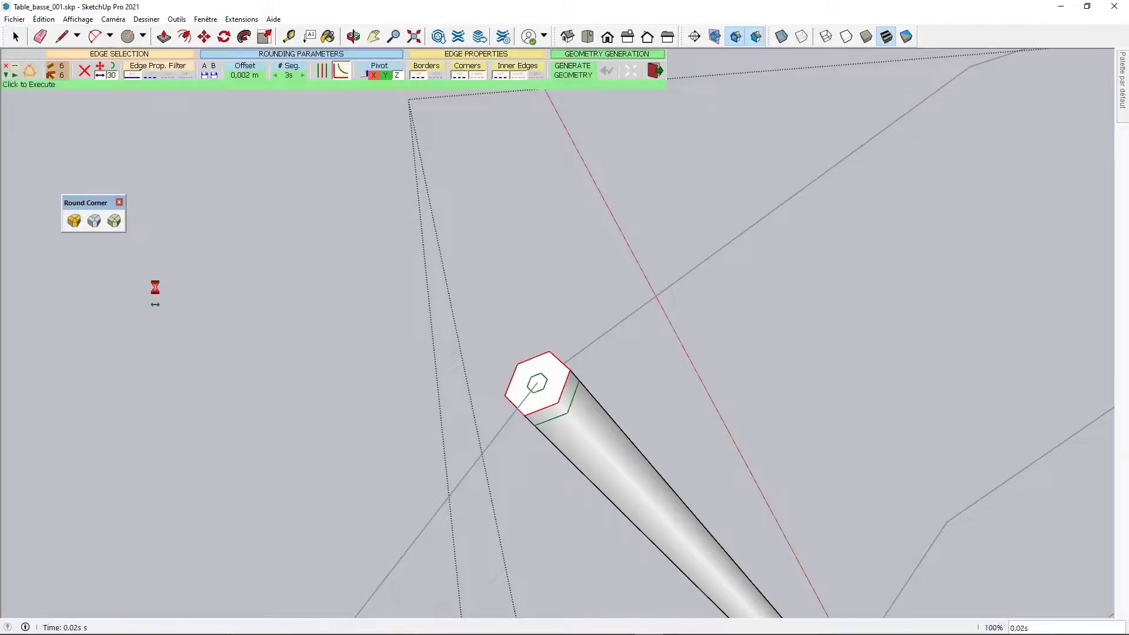
Make a rotated copy of the whole pipe beside the original, turning horizontally about the centre of the small circle.
middle_click_drag(157, 303, 569, 404)
scroll(443, 361, "down", 3)
middle_click_drag(395, 285, 591, 386, "shift")
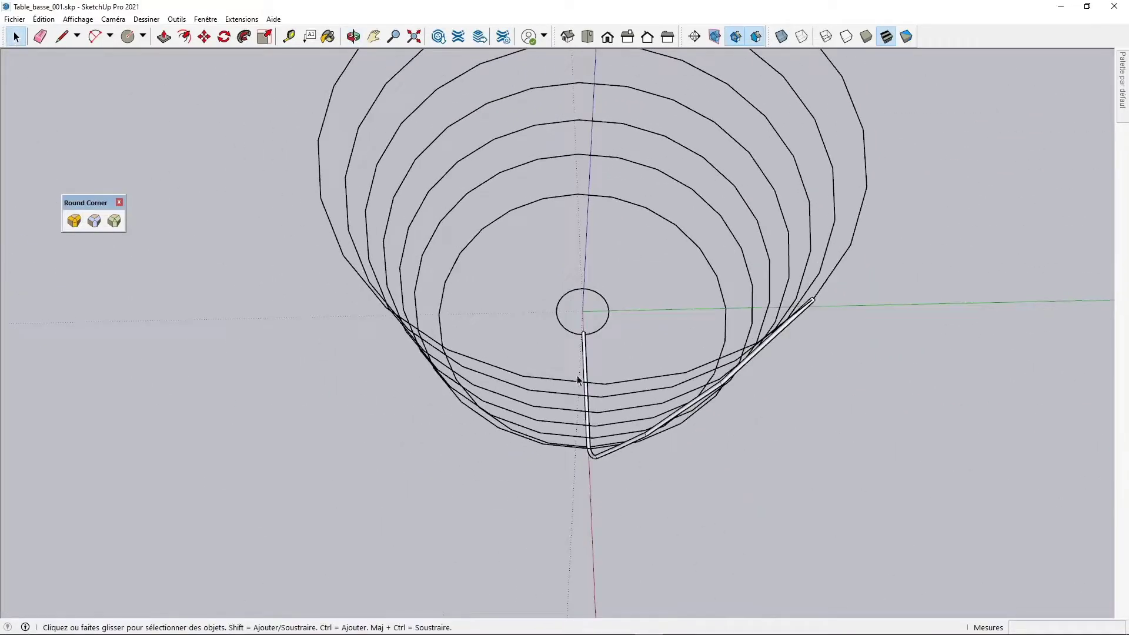
left_click(584, 346)
middle_click_drag(584, 345, 530, 440)
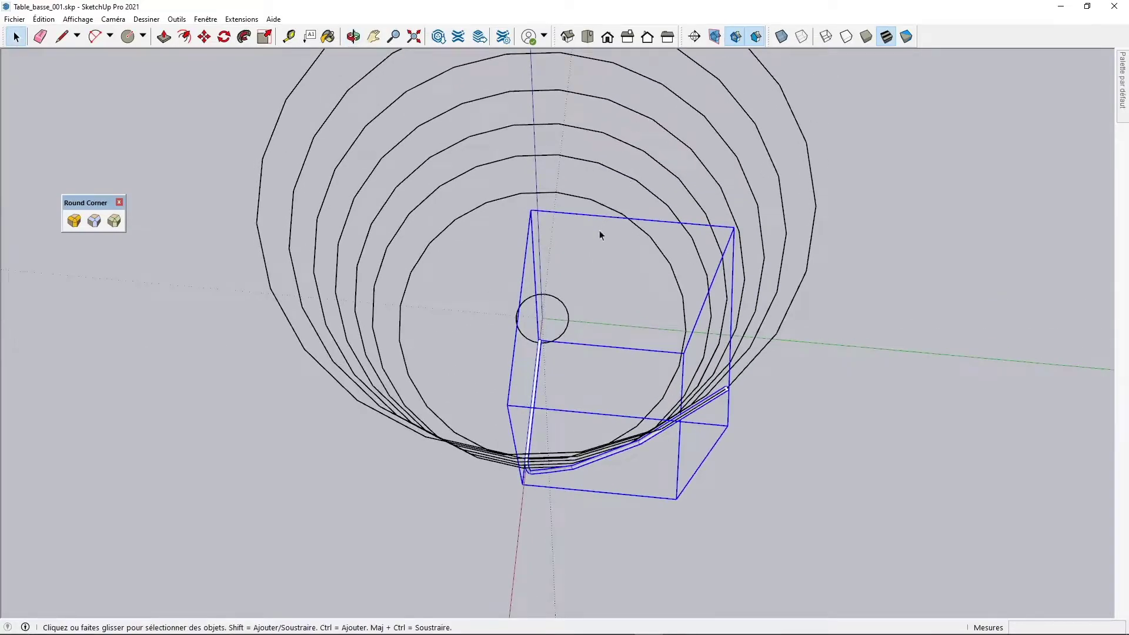
left_click(224, 38)
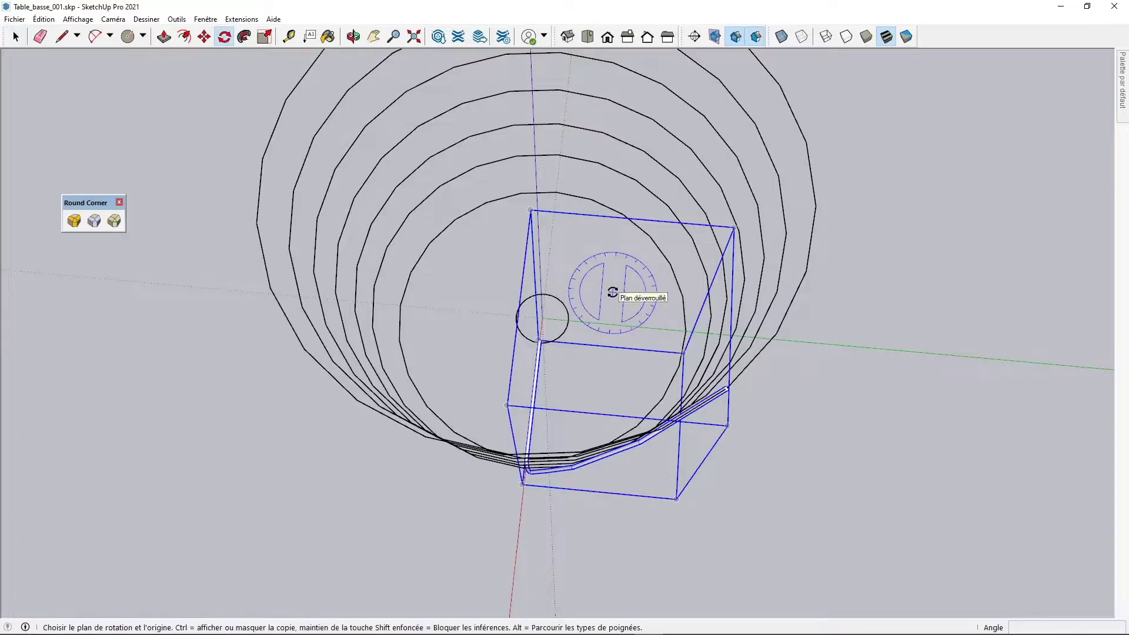
left_click(536, 316)
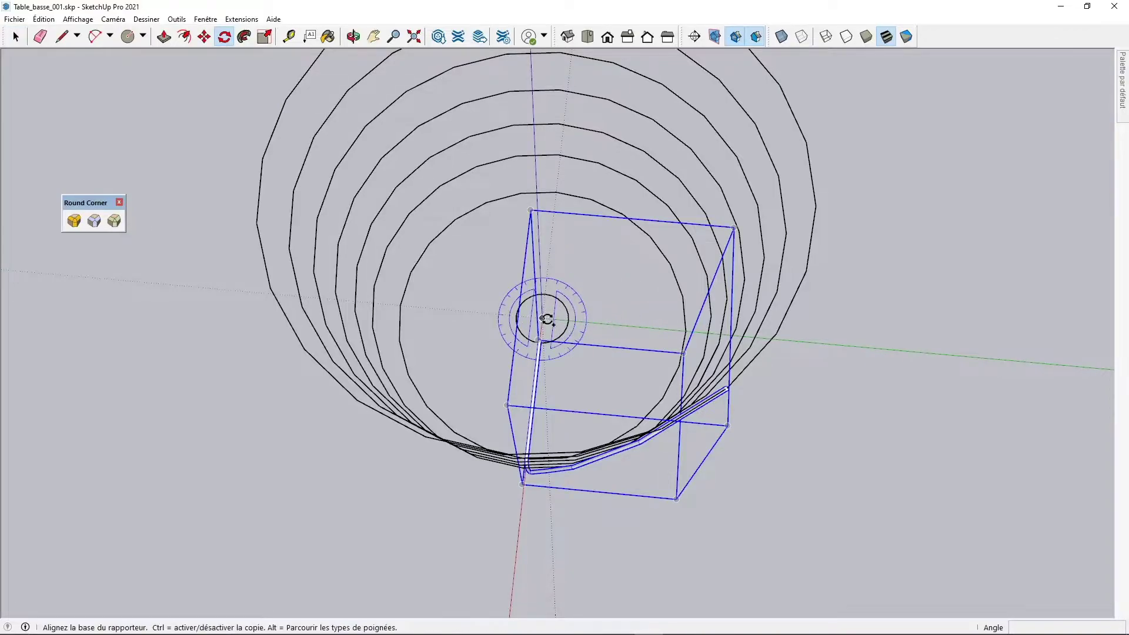
scroll(547, 320, "up", 6)
left_click(537, 397)
left_click(574, 396)
Repeat the rotated pipe copy around the table's centre with the multiplier x31.
scroll(527, 385, "down", 8)
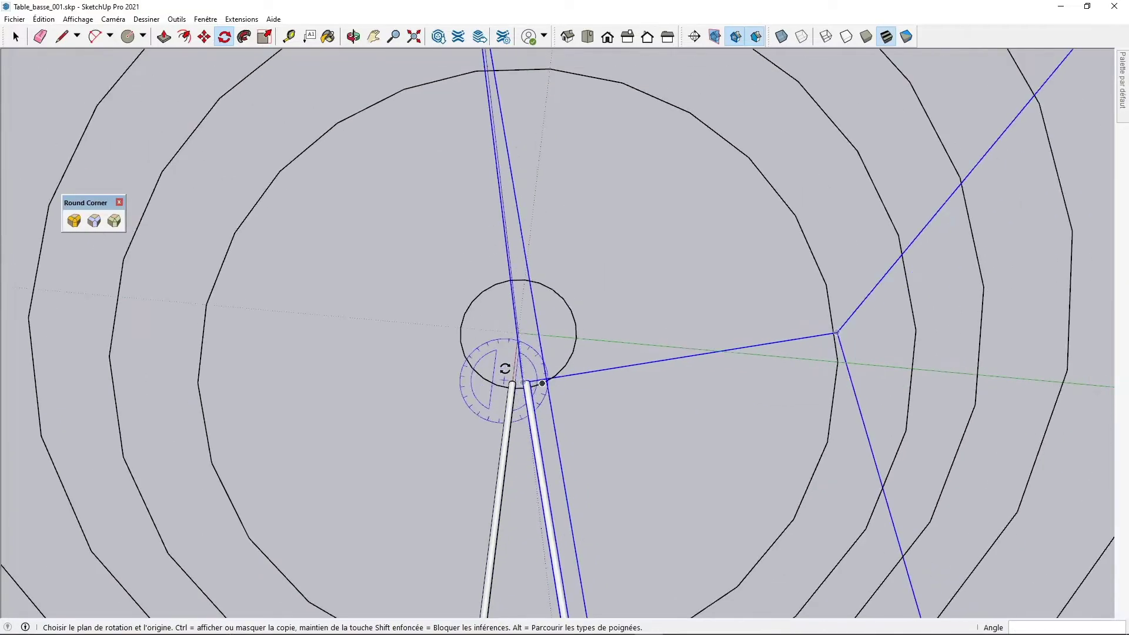
type("x31")
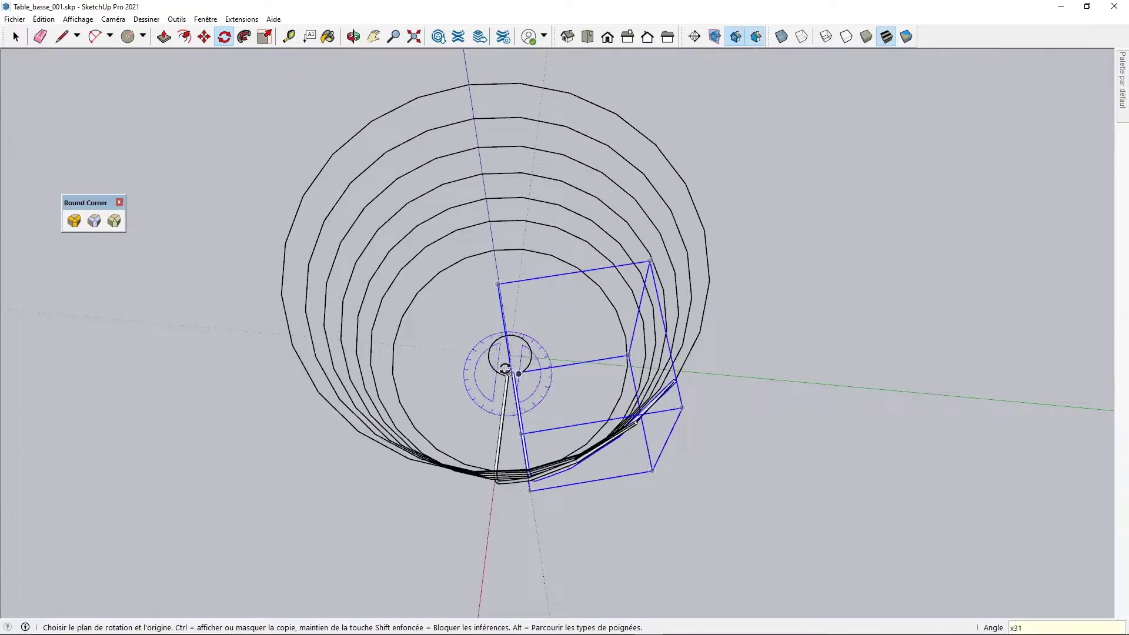
key("Return")
left_click_drag(541, 96, 767, 353)
key("space")
Turn the small centre circle into a pipe with Pipe Along Path, using 0.005 m outside diameter, 0.000 m inside diameter and 6 segments.
middle_click_drag(766, 353, 459, 492)
scroll(511, 491, "up", 3)
scroll(555, 365, "up", 3)
scroll(555, 365, "up", 5)
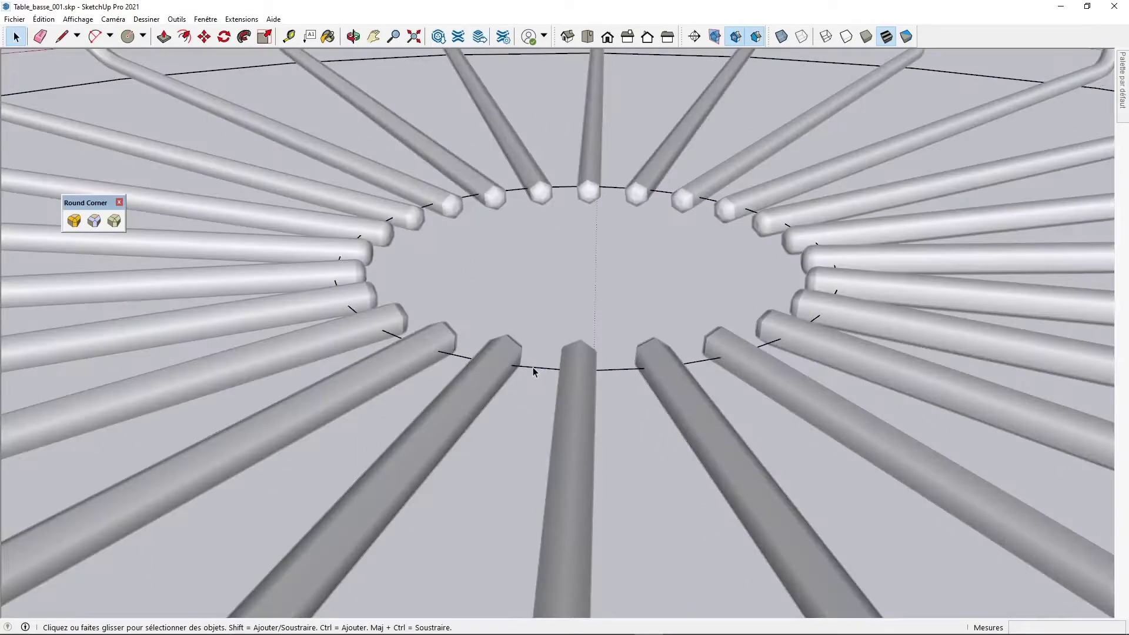
left_click(532, 369)
left_click(241, 19)
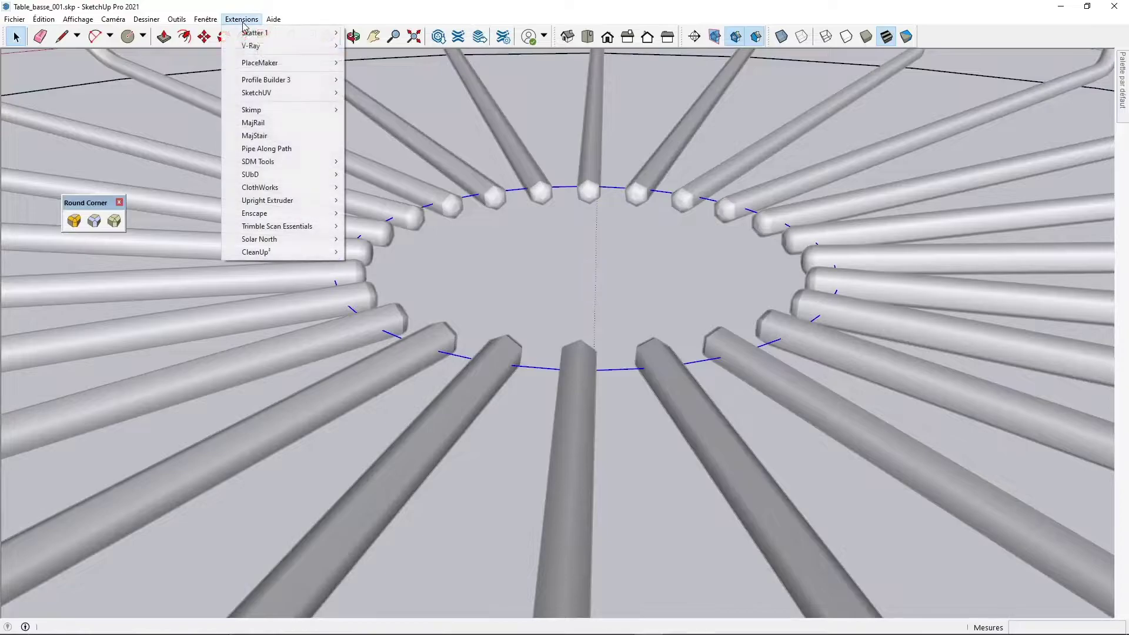
left_click(265, 148)
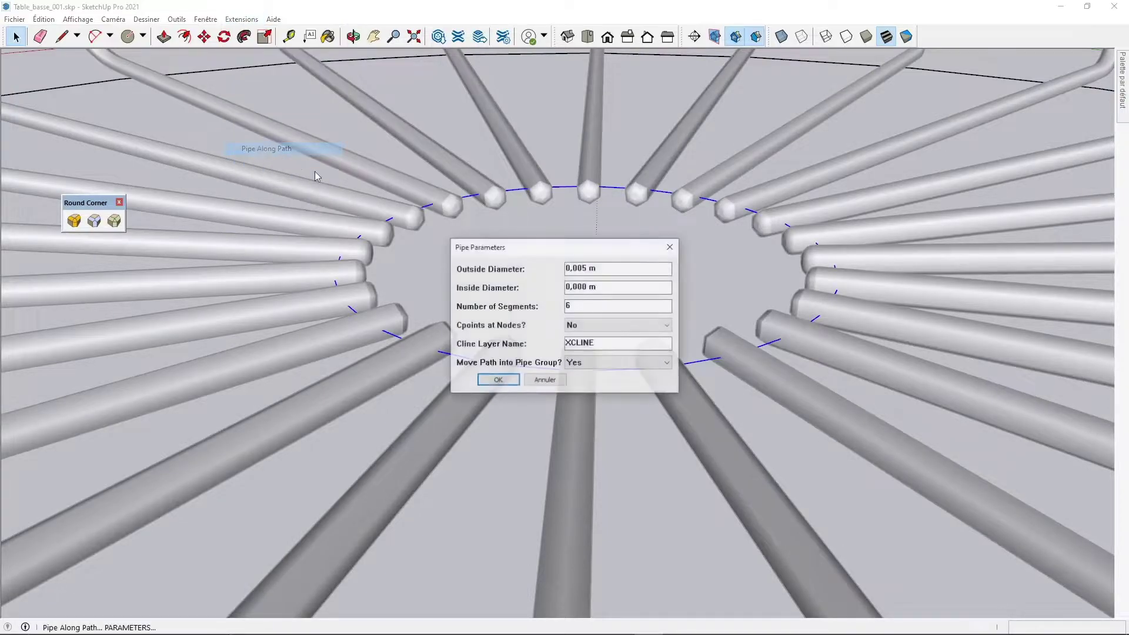
left_click(505, 383)
left_click(525, 378)
Move the small centre ring vertically onto the inner ends of the radial pipes.
middle_click_drag(566, 402, 476, 385)
key("m")
left_click(550, 242)
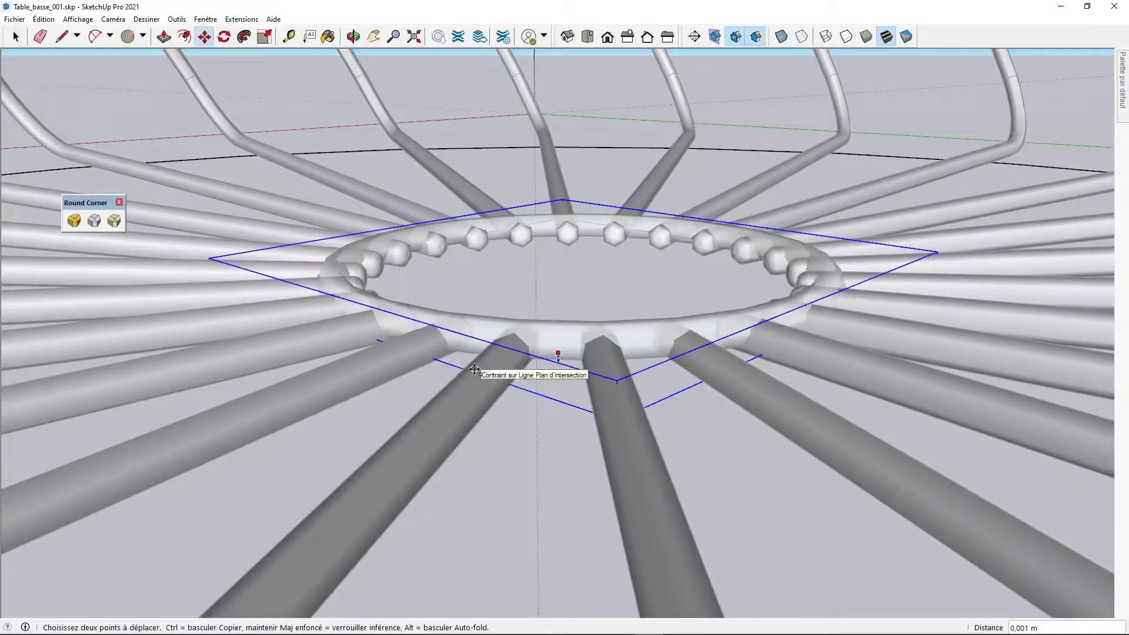
left_click(541, 347)
scroll(547, 353, "up", 4)
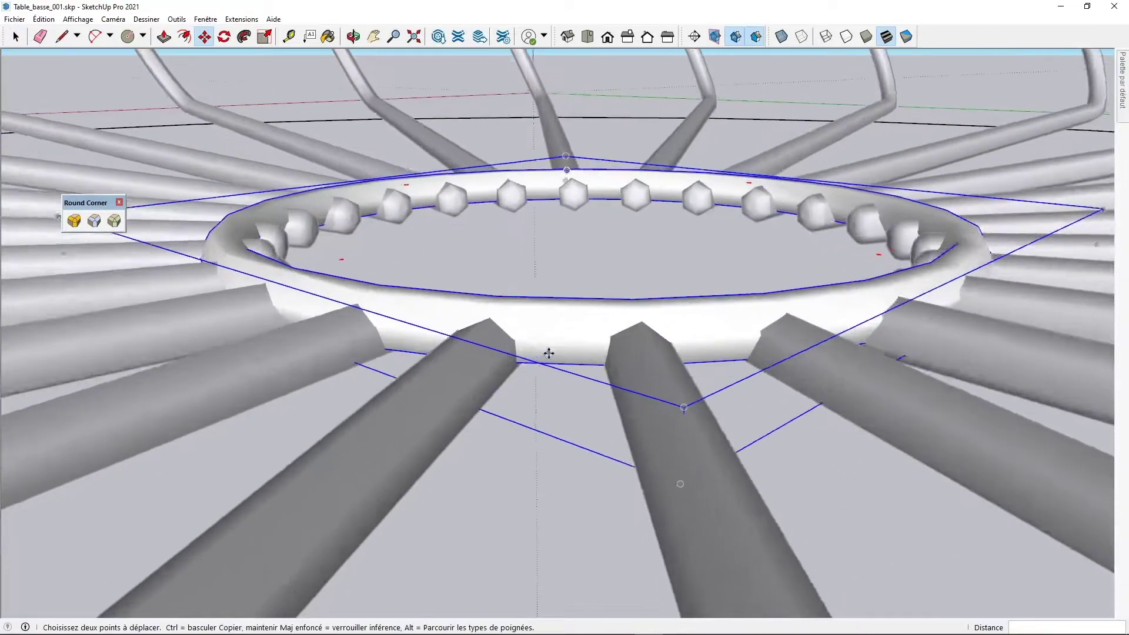
middle_click_drag(552, 360, 648, 429)
left_click(610, 238)
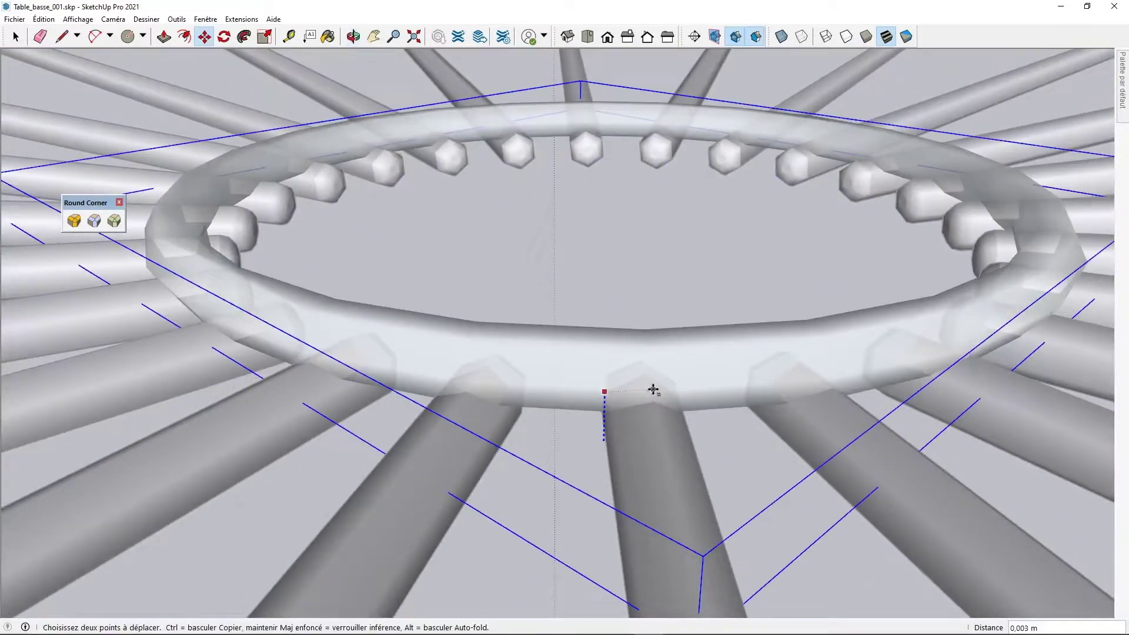
scroll(647, 372, "down", 10)
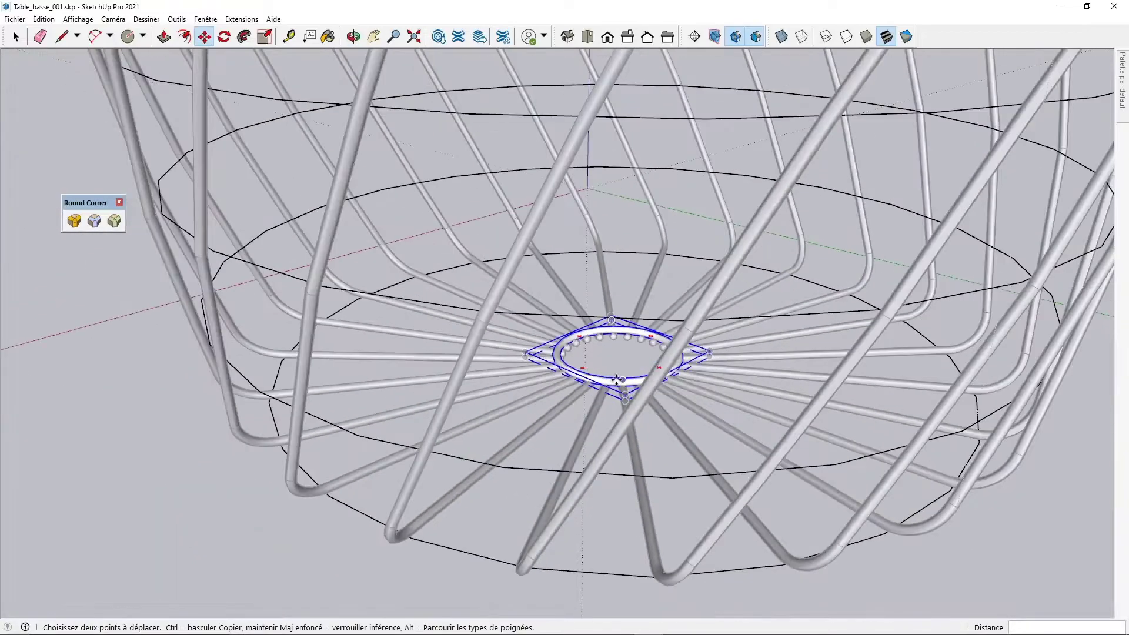
Turn the base circle and the next circle above it into pipes with Pipe Along Path, keeping the 0.005 m diameter and 6 segments.
middle_click_drag(618, 385, 522, 501)
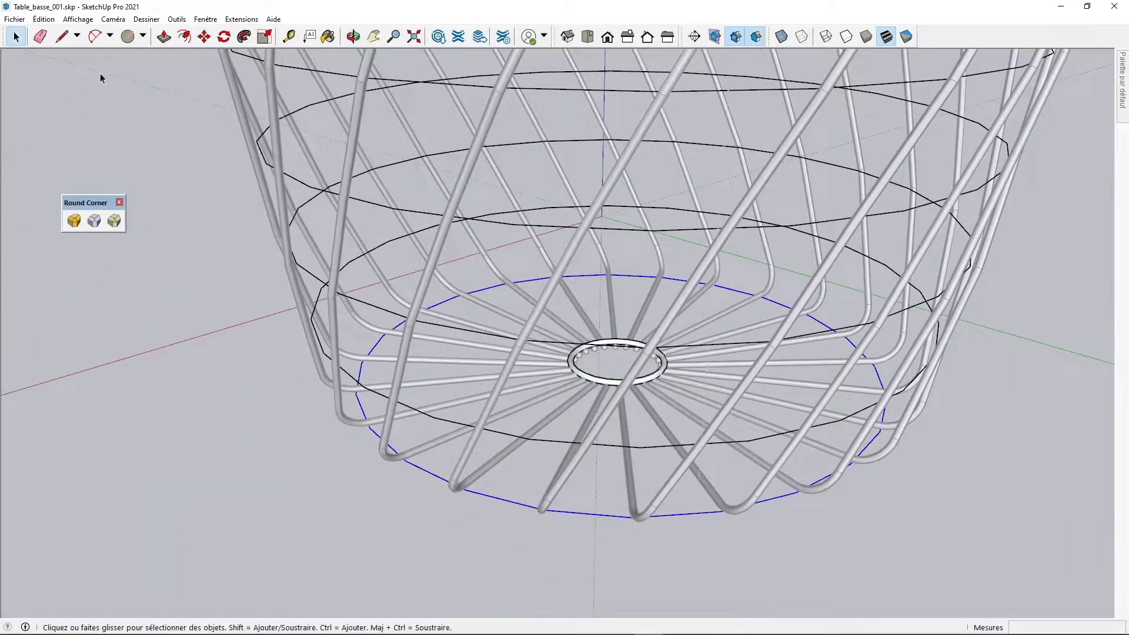
left_click(232, 20)
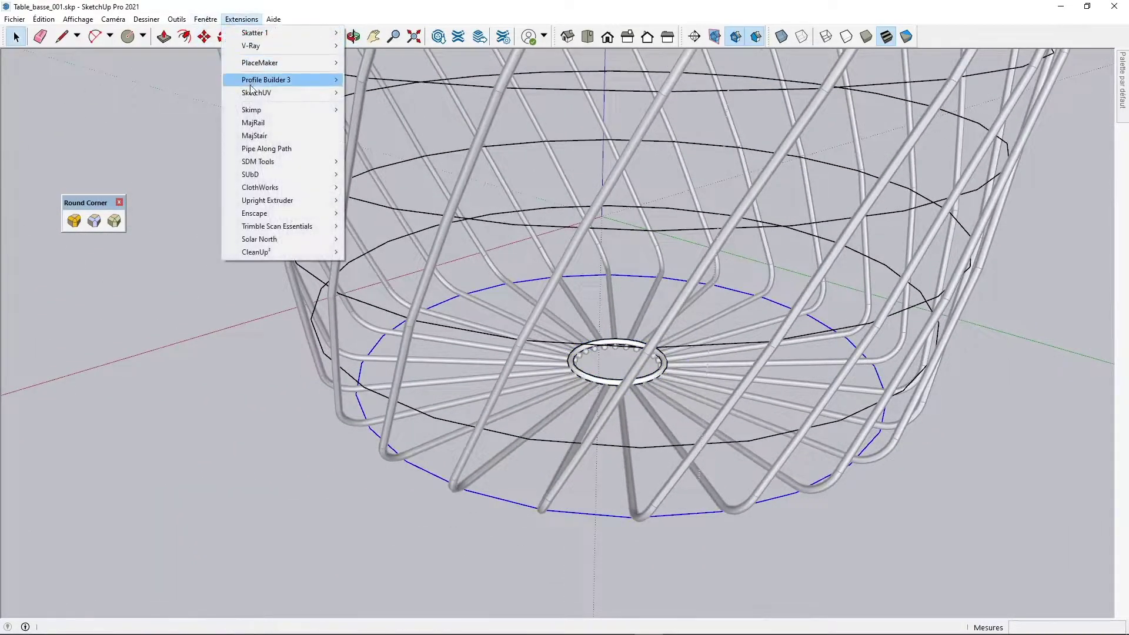
left_click(260, 149)
left_click(497, 381)
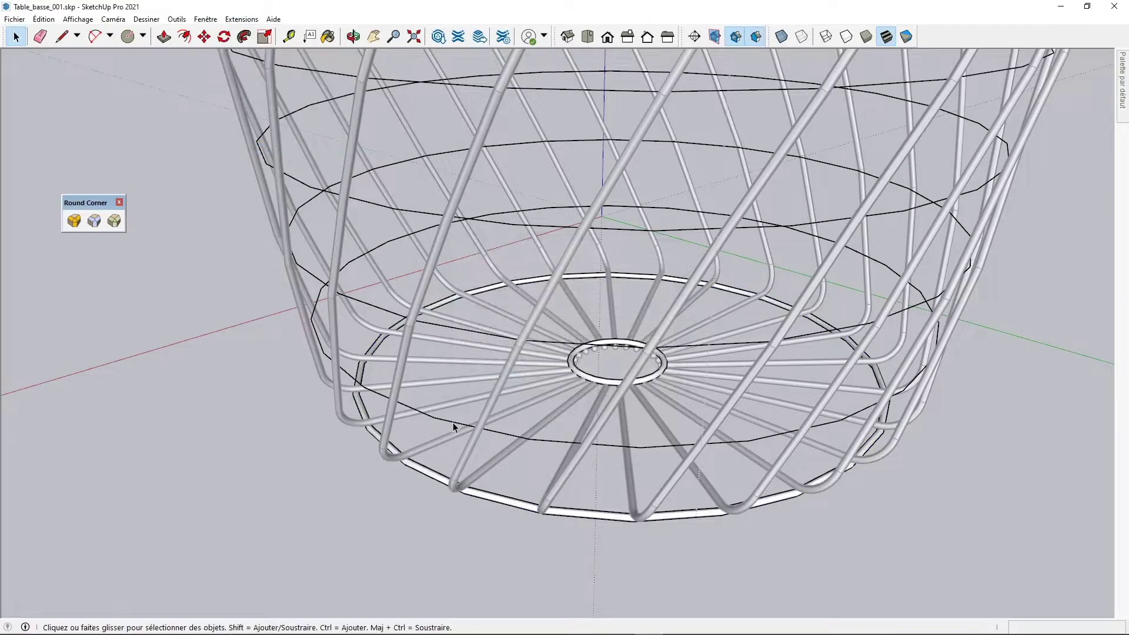
scroll(453, 427, "down", 5)
middle_click_drag(500, 403, 506, 329)
left_click(241, 19)
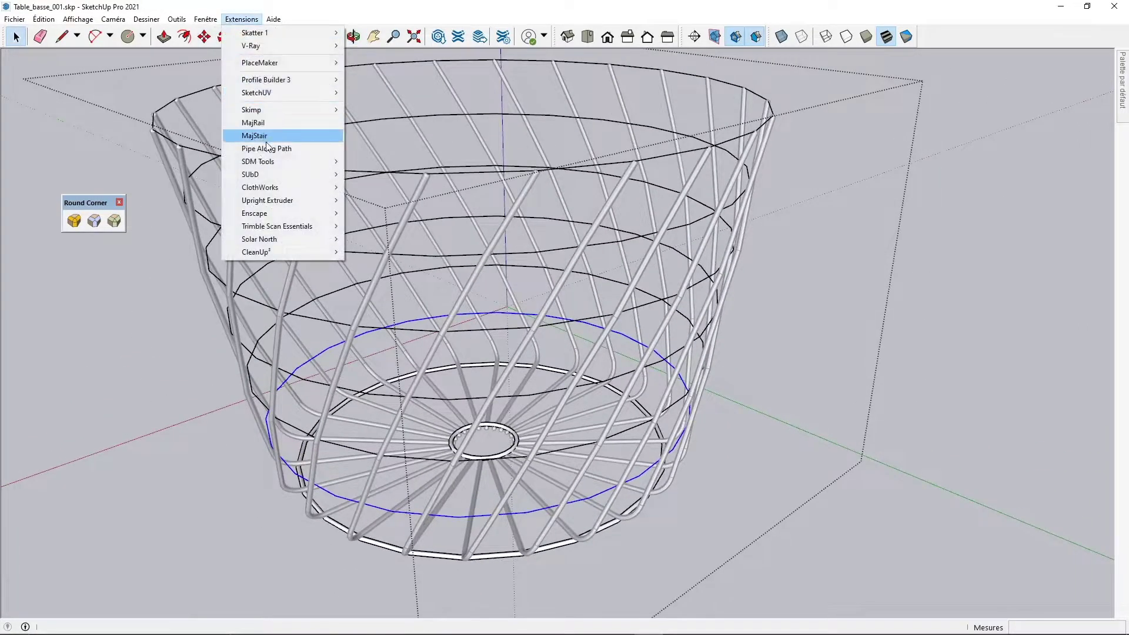
left_click(268, 148)
left_click(501, 380)
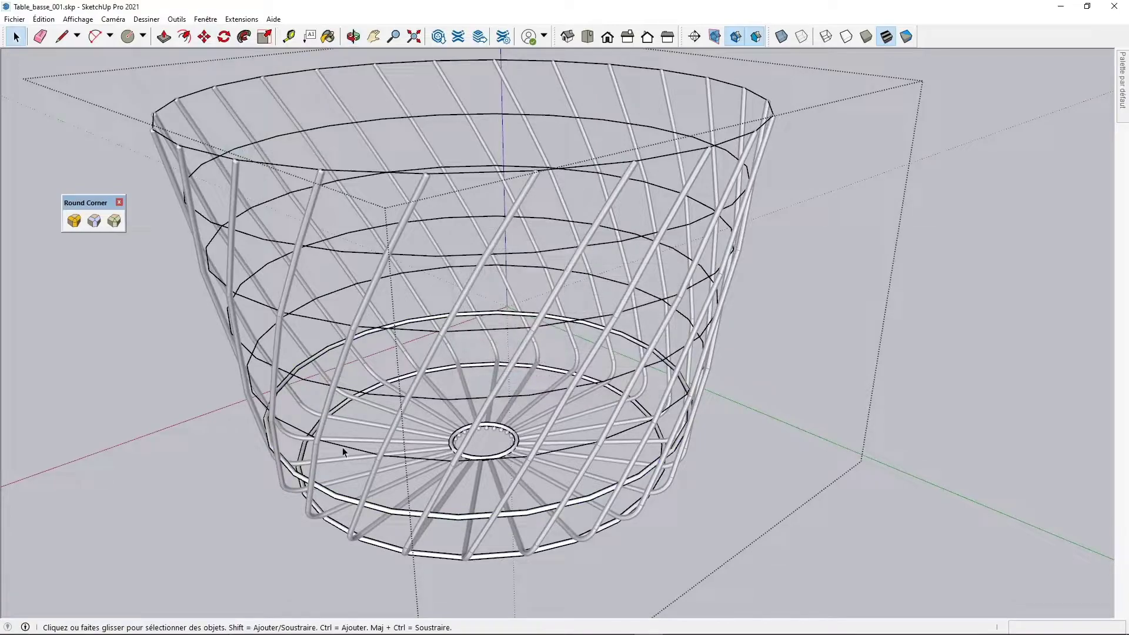
Pipe the third and fourth side circles from the base with the same 0.005 m diameter and 6 segments.
left_click(242, 19)
left_click(286, 150)
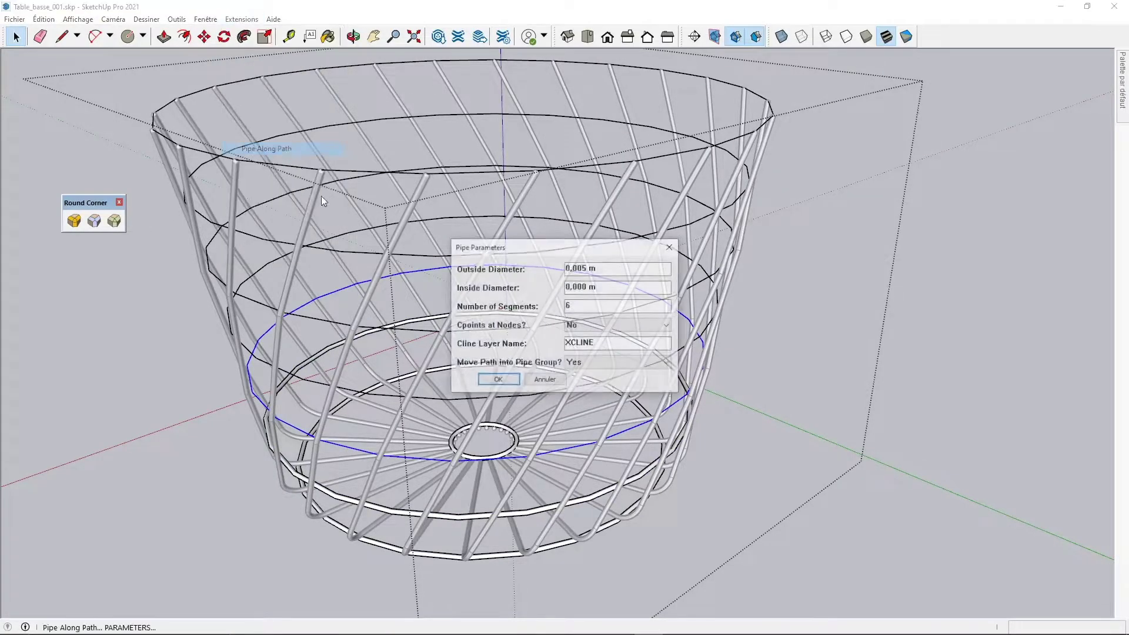
left_click(498, 381)
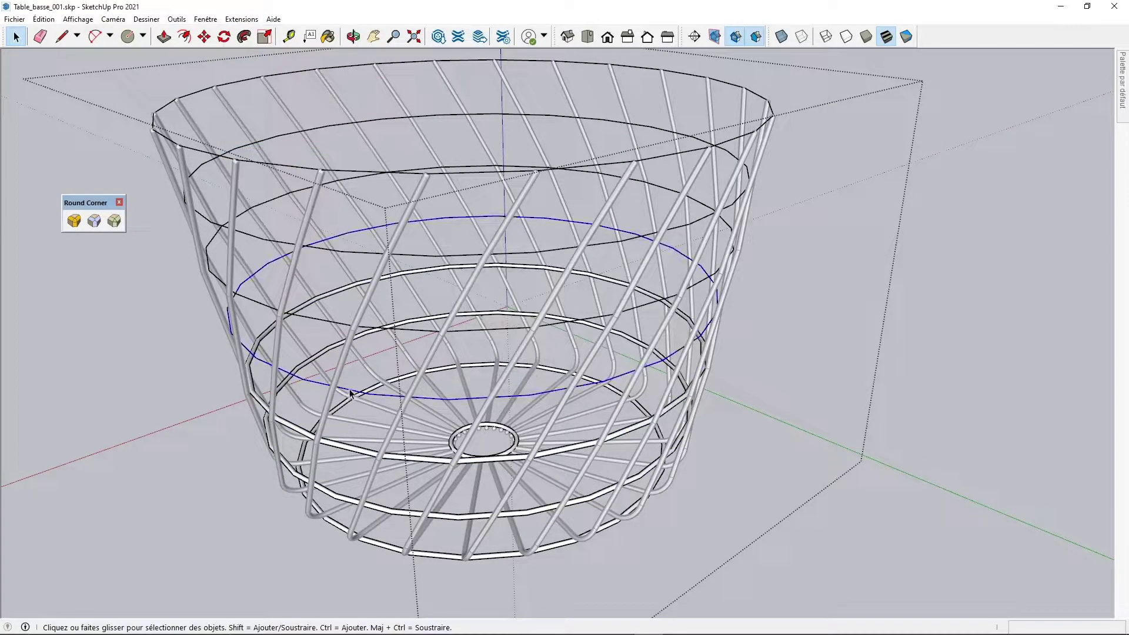
left_click(241, 19)
left_click(309, 148)
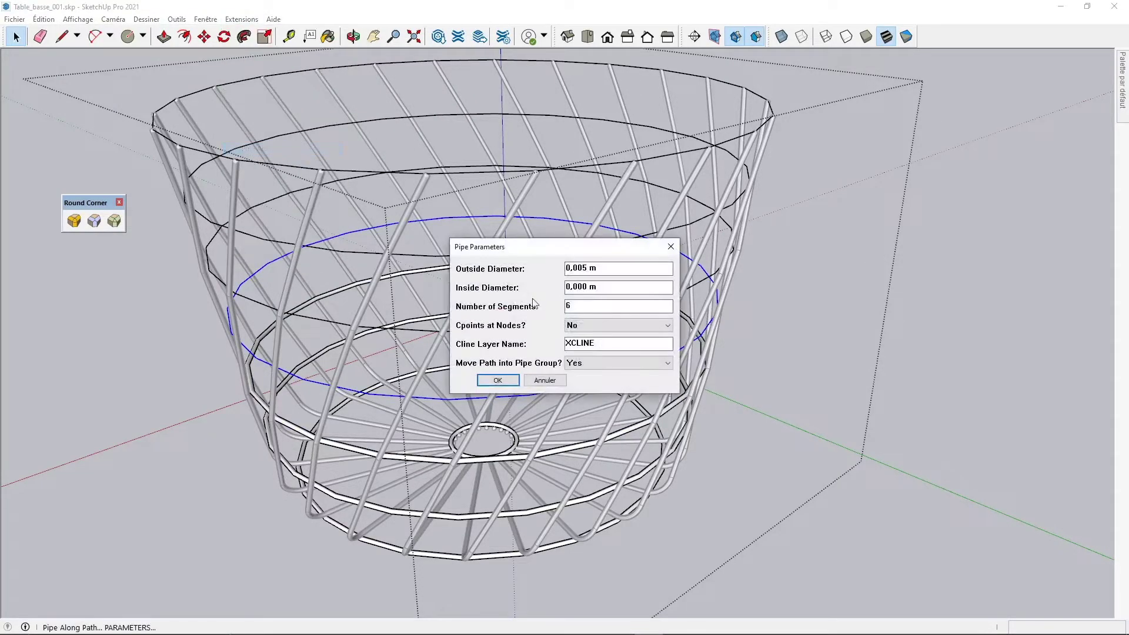
left_click(497, 380)
Pipe the two circles just below the table's upper rim with the same 0.005 m diameter settings.
middle_click_drag(434, 464, 397, 333)
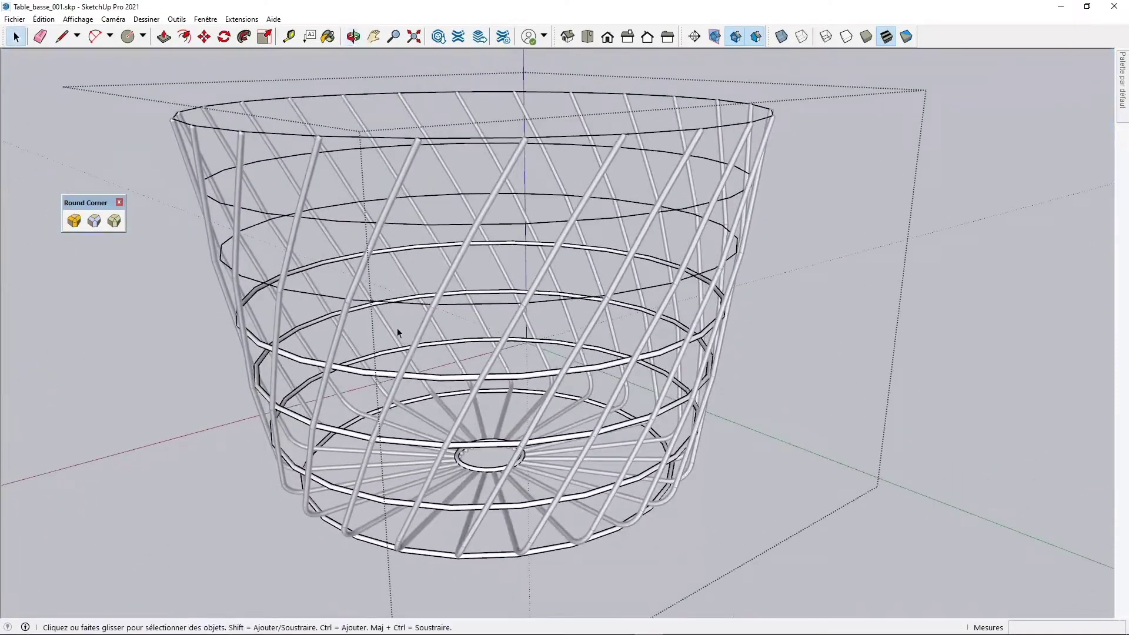
left_click(235, 18)
left_click(288, 149)
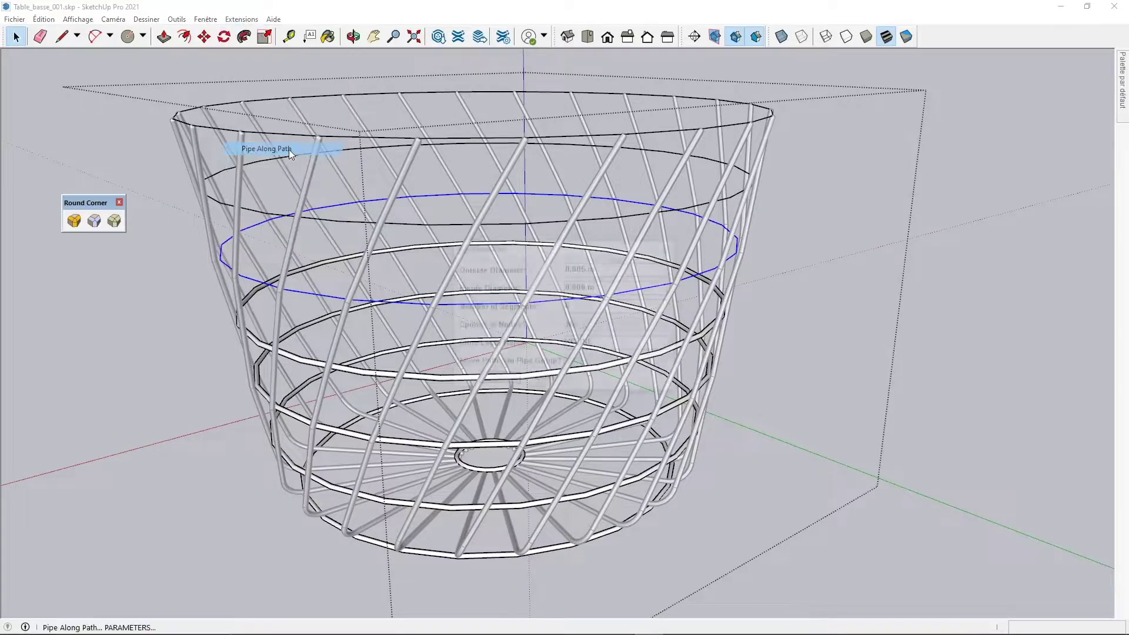
left_click(497, 381)
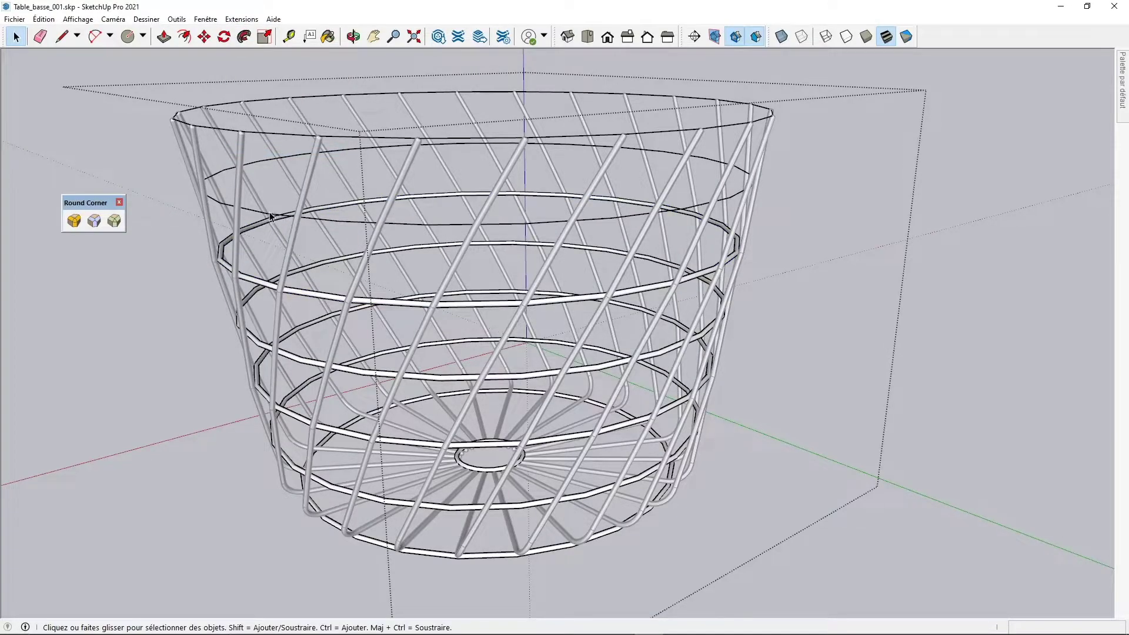
left_click(241, 19)
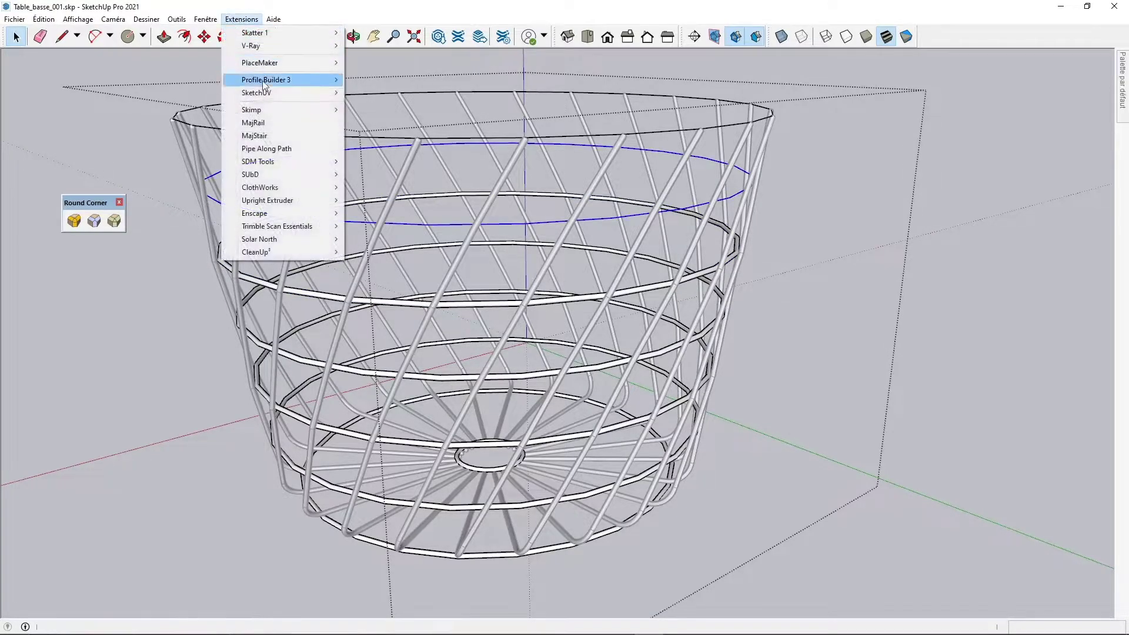
left_click(279, 143)
left_click(498, 381)
Turn the uppermost rim circle into a pipe with the same Pipe Along Path settings.
left_click(262, 137)
left_click(241, 19)
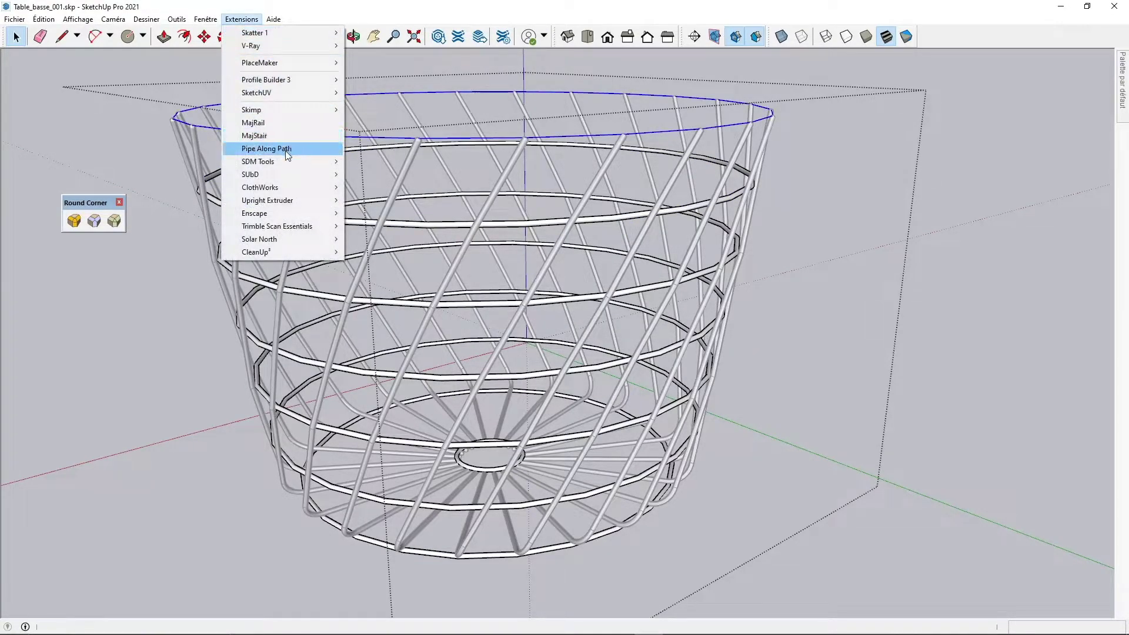
left_click(287, 149)
left_click(499, 381)
Draw a circular face at the base, centred on the table's axis and about as wide as the upper rim, and select it.
scroll(672, 371, "down", 5)
middle_click_drag(618, 270, 521, 282)
middle_click_drag(546, 205, 568, 352)
middle_click_drag(575, 391, 557, 403)
scroll(557, 403, "up", 3)
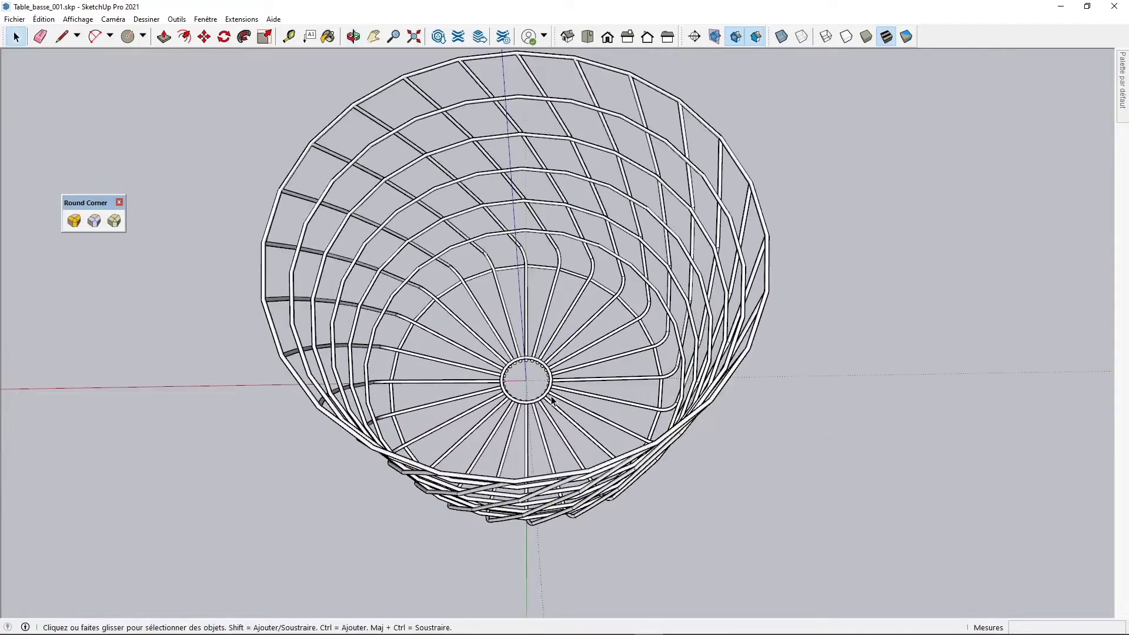
key("c")
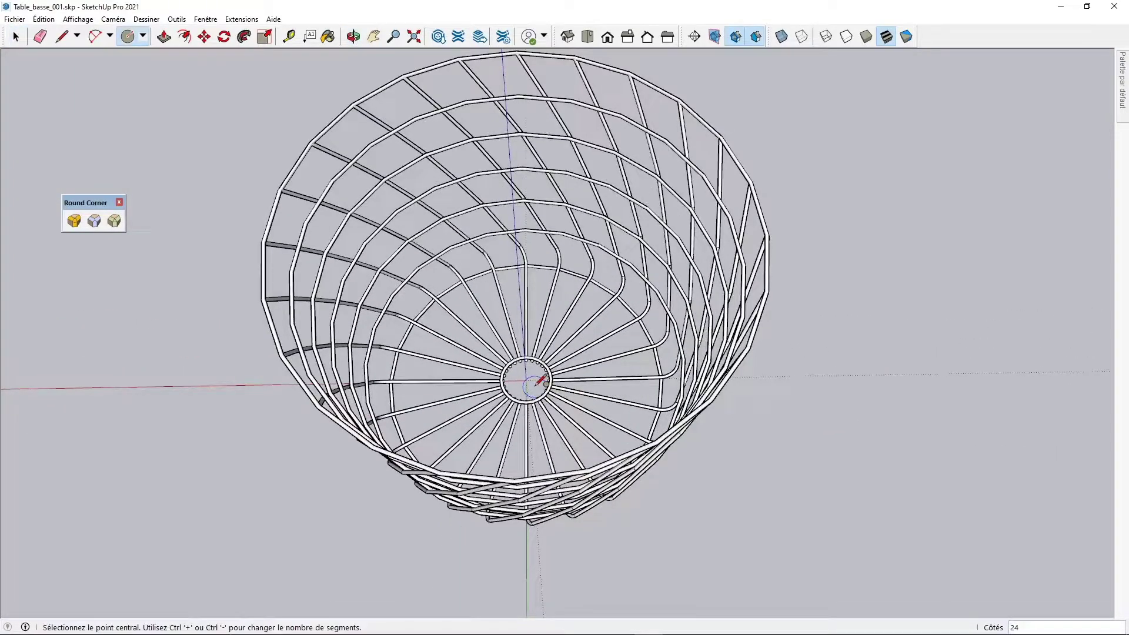
middle_click_drag(826, 411, 537, 406)
left_click(538, 410)
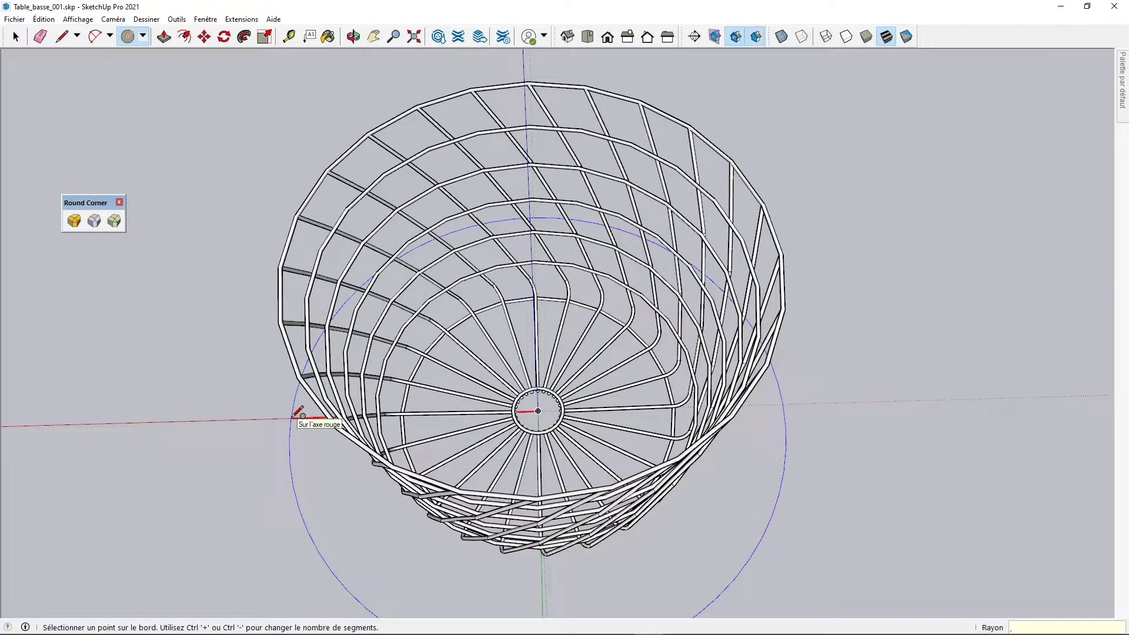
key("Return")
middle_click_drag(290, 415, 365, 485)
key("space")
left_click(365, 485)
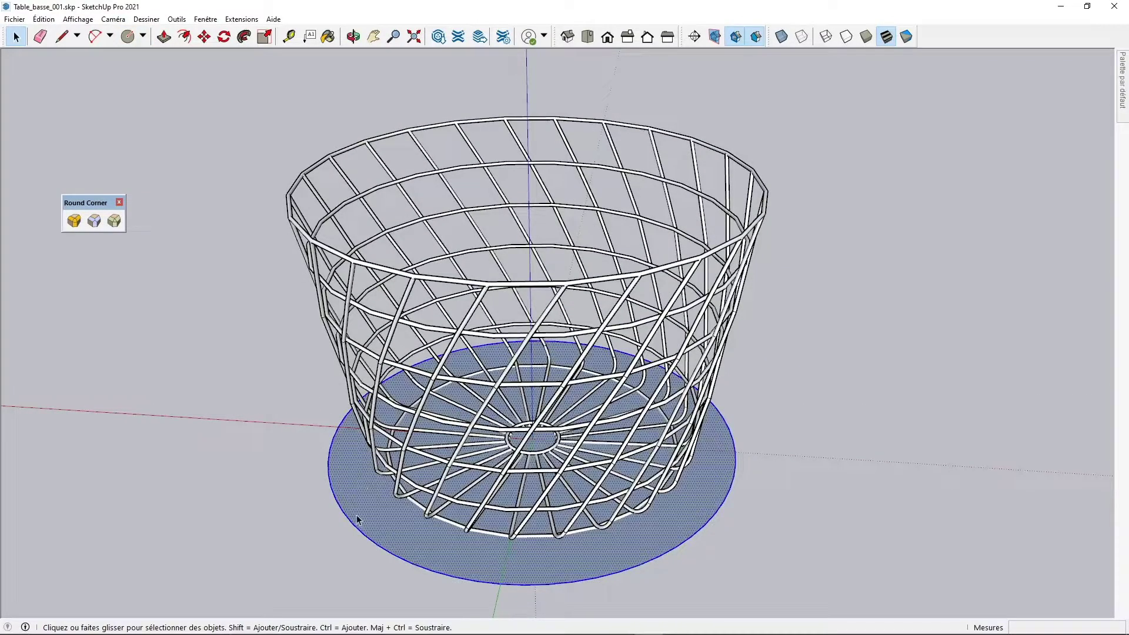
Move the circular face straight up along the blue axis to the level of the upper rim ring.
key("m")
left_click(367, 513)
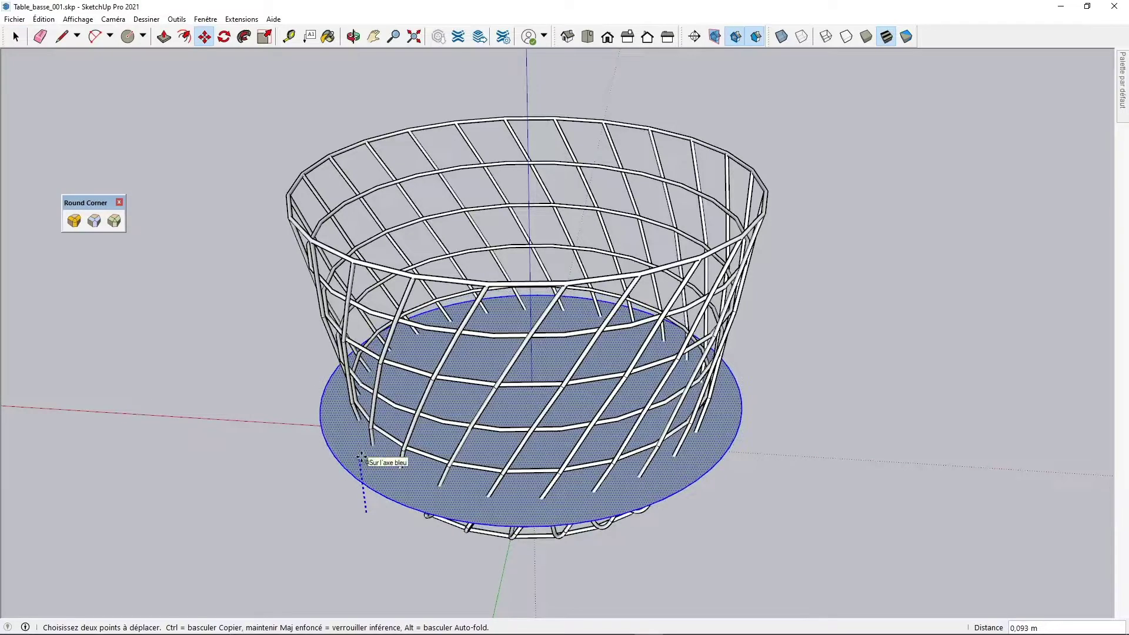
scroll(293, 221, "up", 5)
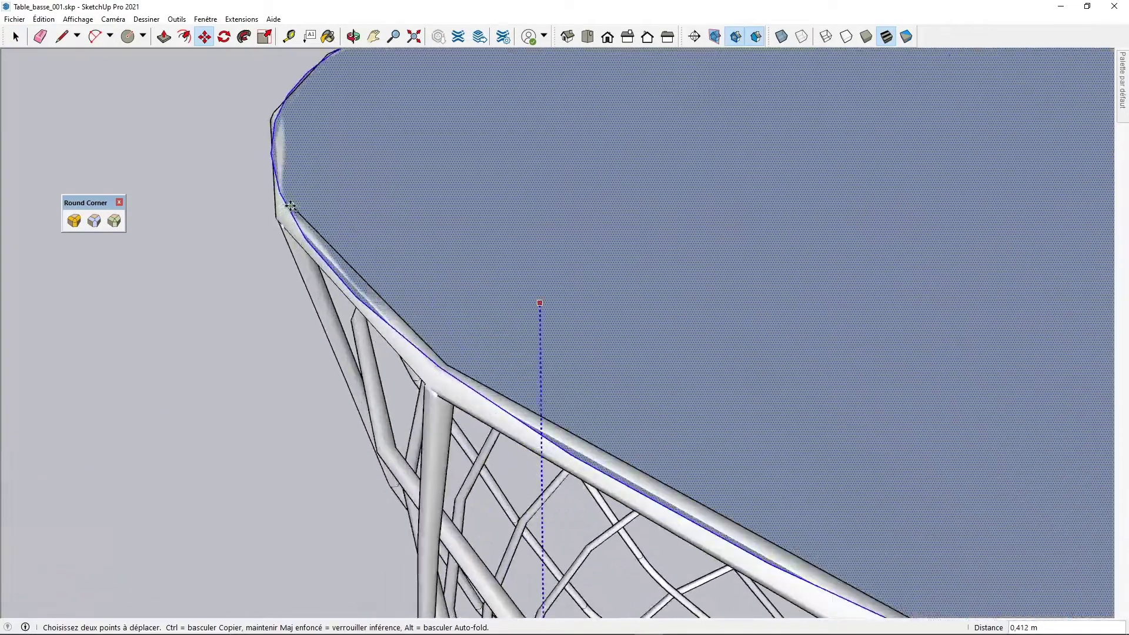
left_click(286, 206)
scroll(286, 207, "down", 8)
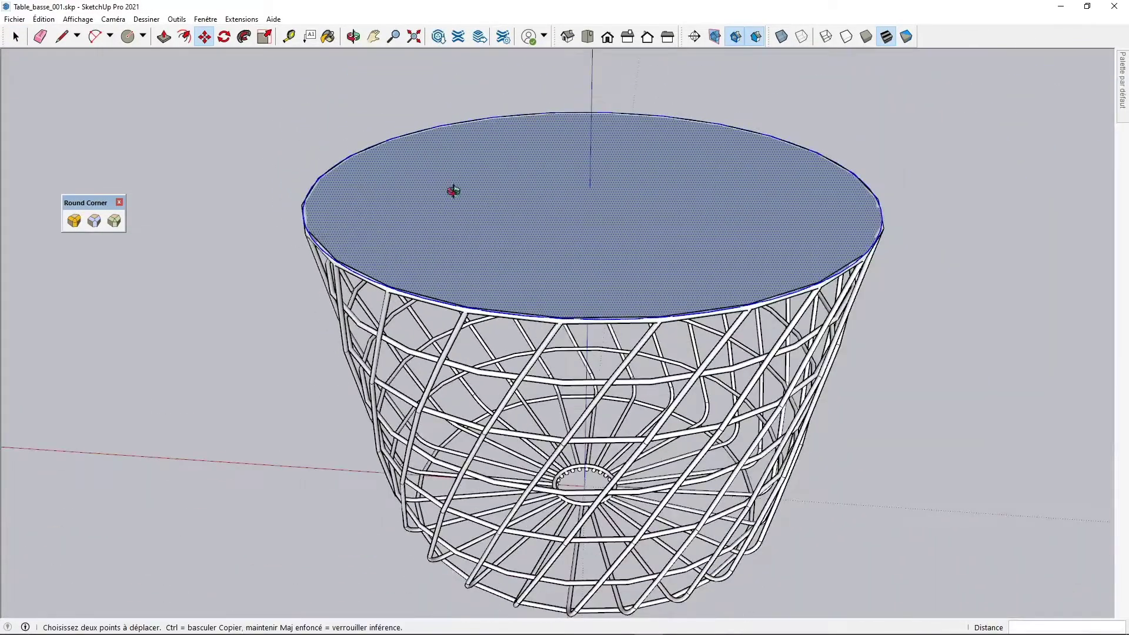
Offset the outline of the circular tabletop face slightly inward to form a narrow border.
key("space")
middle_click_drag(486, 308, 460, 235)
scroll(337, 242, "up", 3)
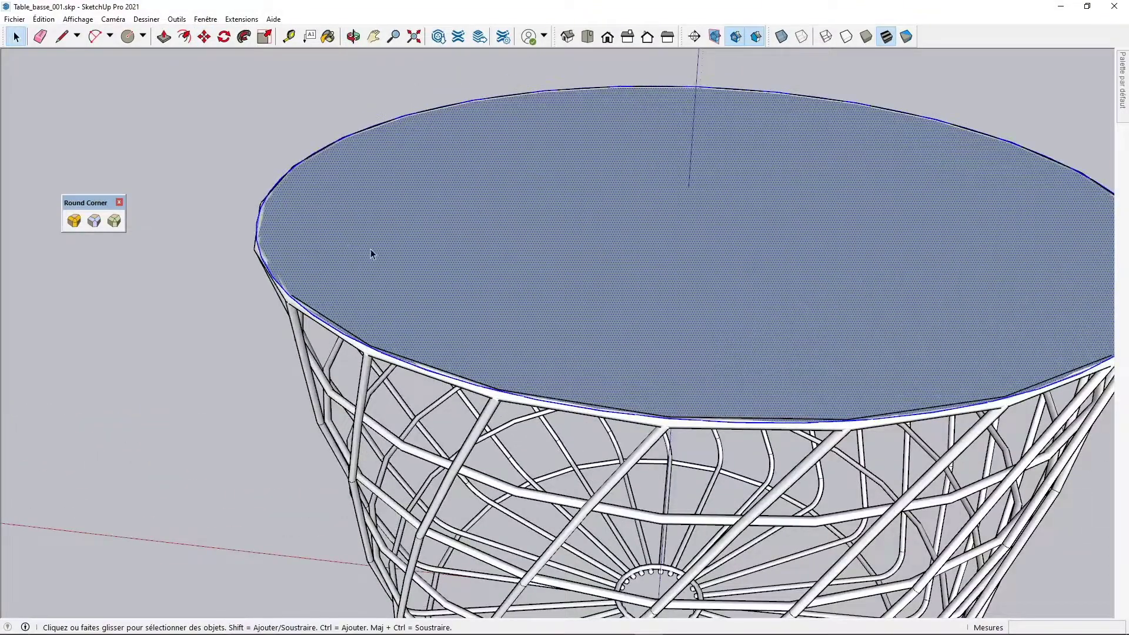
middle_click_drag(335, 301, 320, 361)
key("f")
scroll(317, 311, "up", 3)
left_click(320, 305)
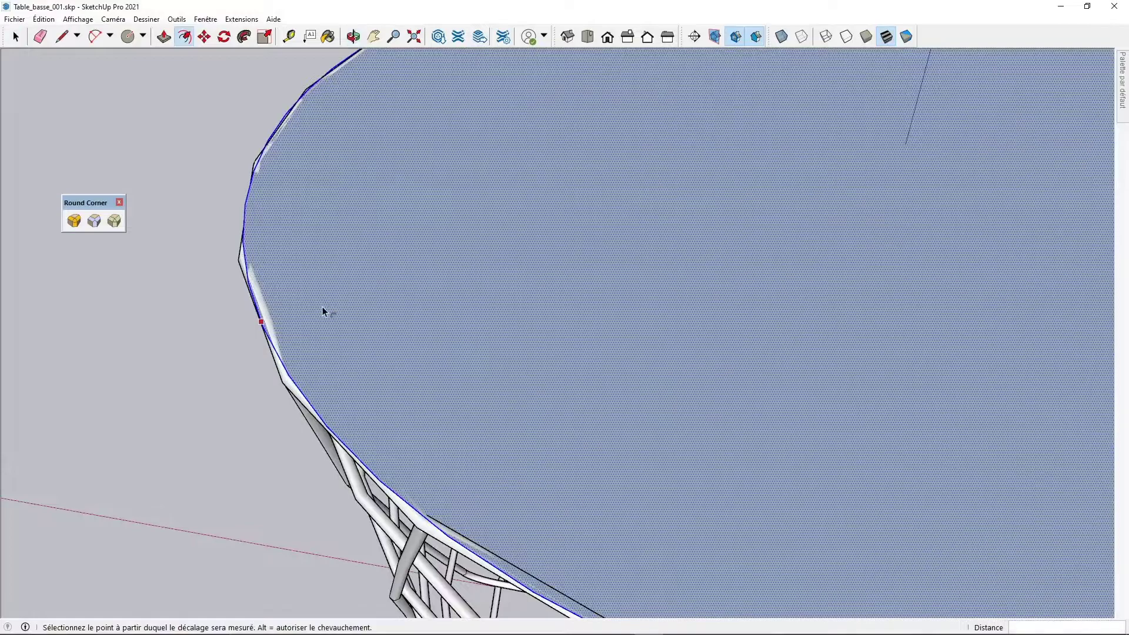
left_click(277, 304)
Push the tabletop's inner disc down by 0.01 m with Push/Pull.
middle_click_drag(362, 341, 354, 308)
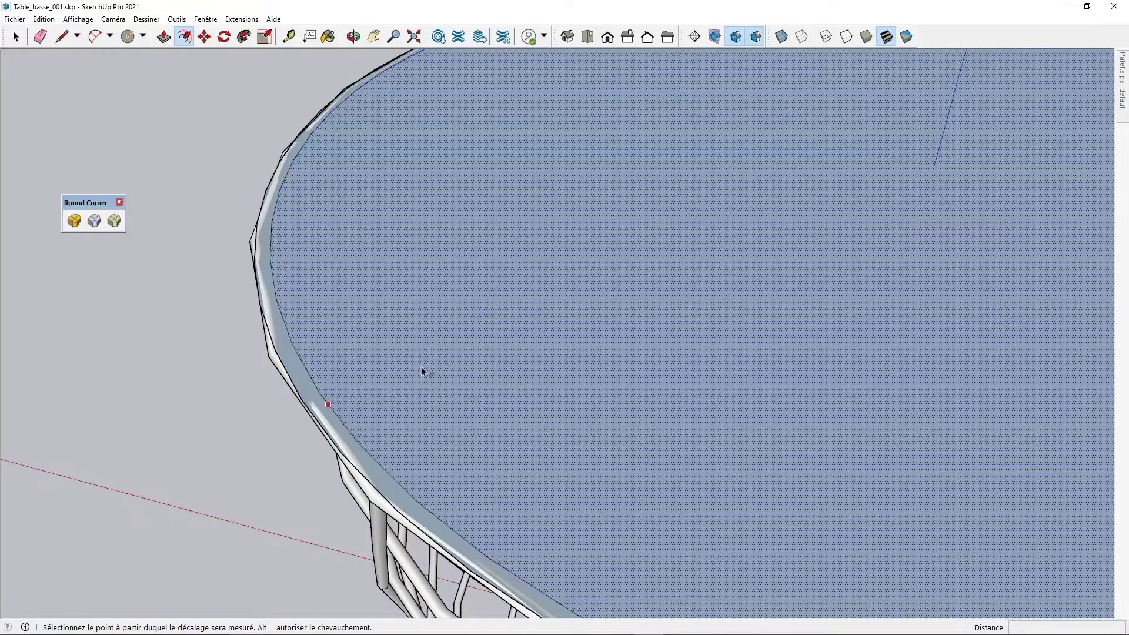
key("p")
left_click(421, 382)
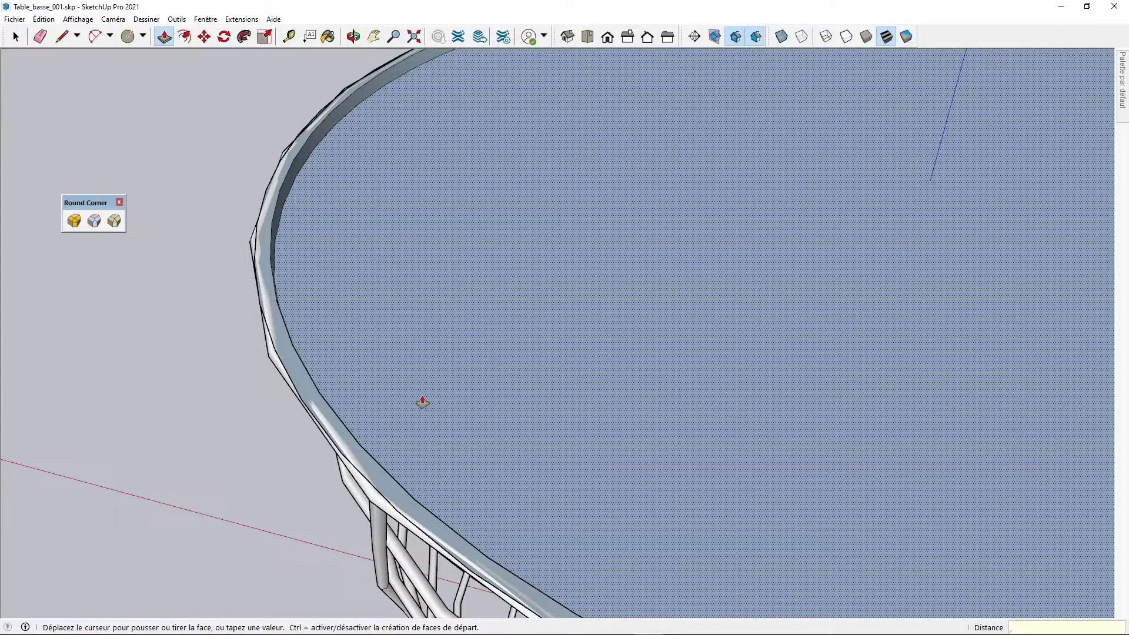
type(",01")
key("Return")
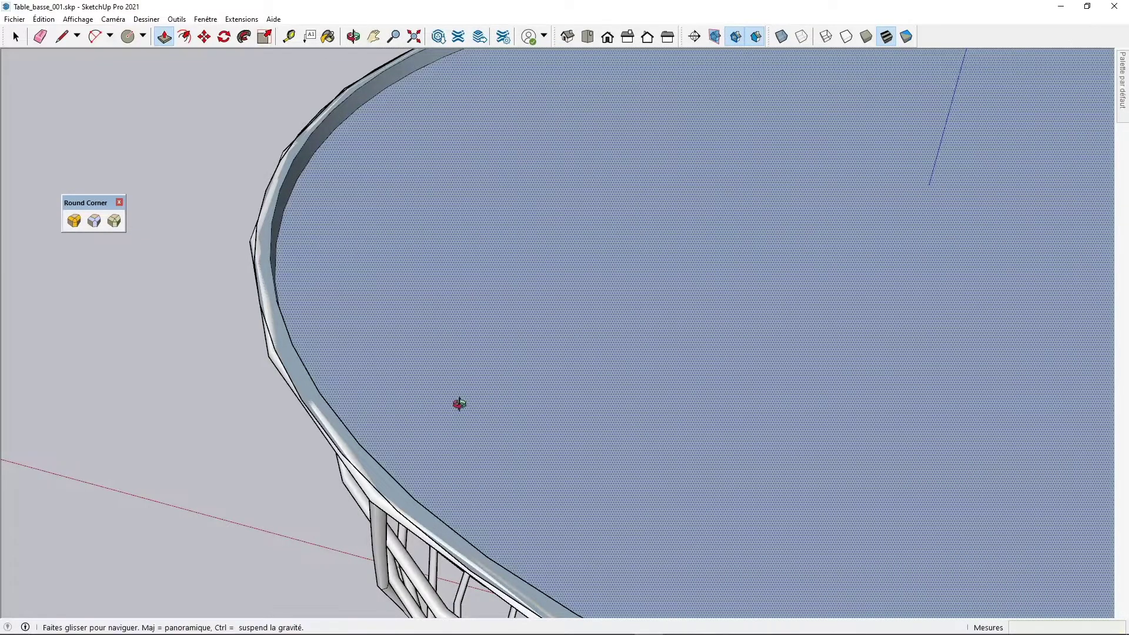
Pull the tabletop's narrow border face up by 0.01 m with Push/Pull.
middle_click_drag(457, 403, 336, 290)
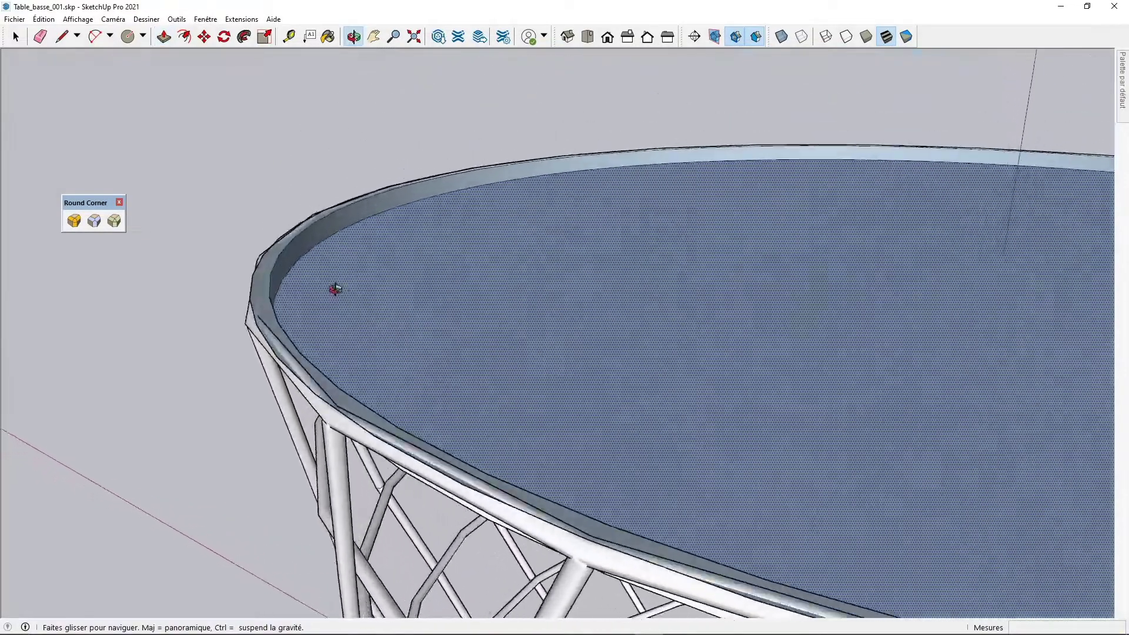
left_click(265, 286)
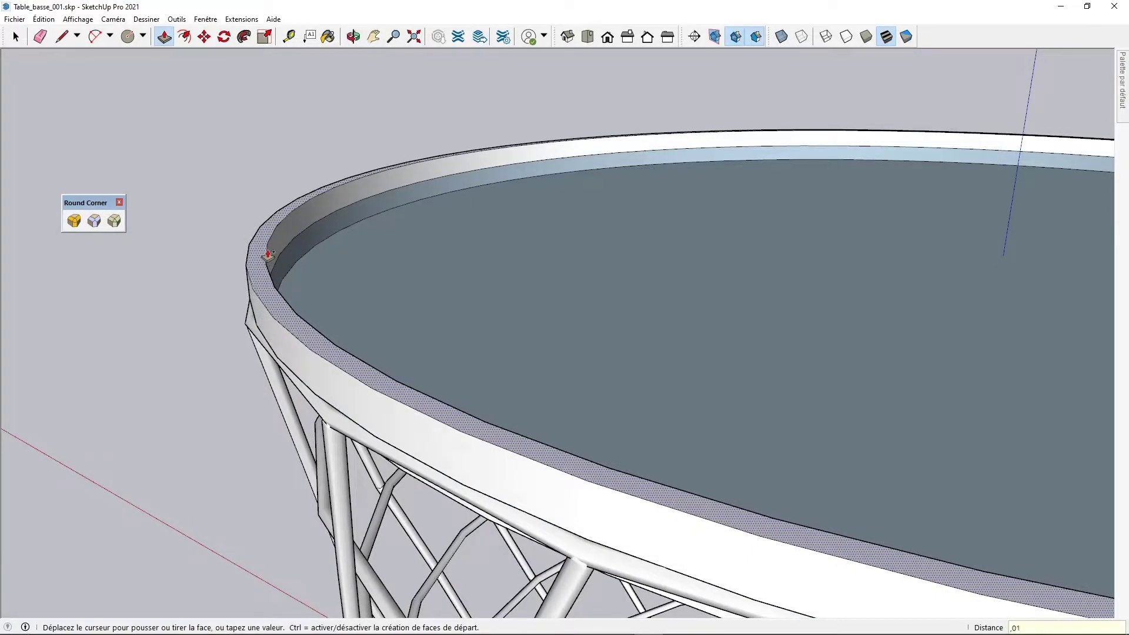
type(",01")
key("Return")
Delete the surplus geometry at the tabletop's rim.
mouse_move(459, 235)
middle_mouse_down()
mouse_move(253, 259)
mouse_move(206, 247)
mouse_move(219, 270)
middle_mouse_up()
key("e")
key("space")
left_click(220, 246)
key("Delete")
key("e")
left_click(207, 262)
key("space")
Select all of the raised tabletop's connected geometry and make it a group.
mouse_move(233, 325)
middle_mouse_down()
mouse_move(327, 262)
mouse_move(442, 284)
mouse_move(312, 182)
mouse_move(448, 174)
mouse_move(461, 335)
mouse_move(429, 285)
middle_mouse_up()
double_click(429, 288)
right_click(429, 284)
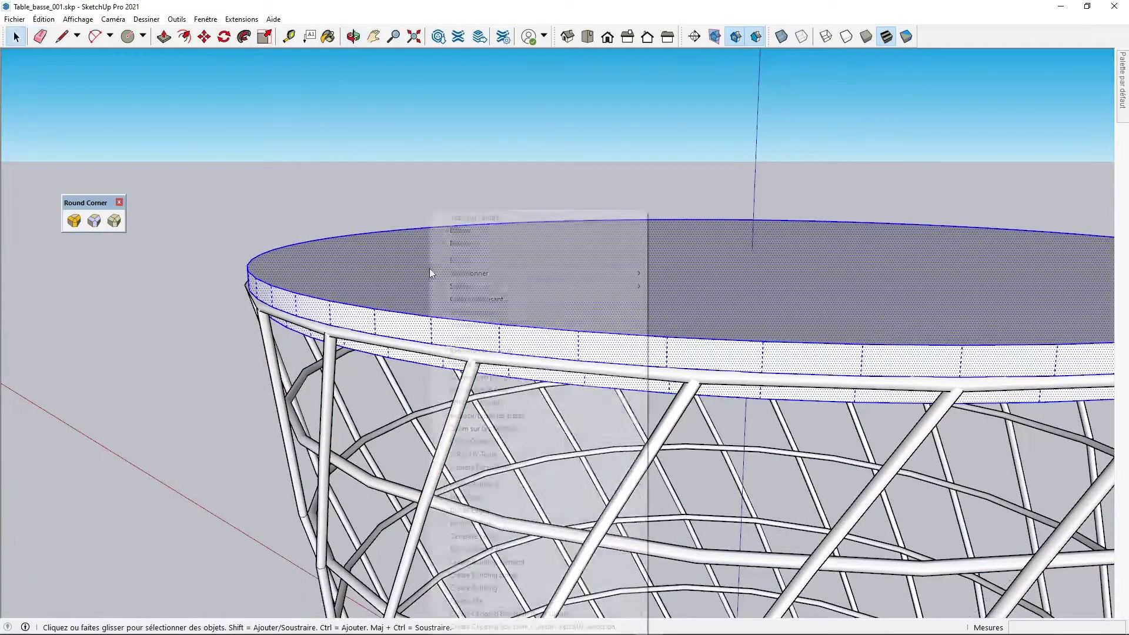
left_click(438, 313)
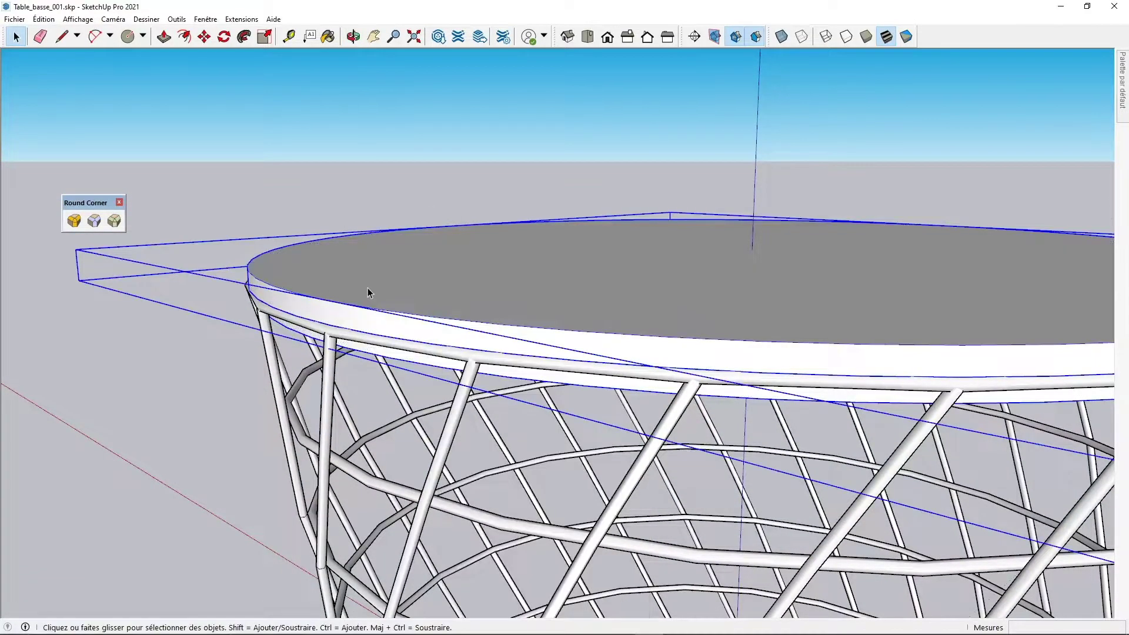
Open the tabletop group and orient all its faces consistently, using the narrow rim face as the reference.
double_click(368, 287)
middle_click_drag(369, 288, 270, 446)
scroll(506, 397, "up", 5)
middle_click_drag(508, 402, 434, 345)
middle_click_drag(284, 472, 377, 503)
middle_click_drag(359, 419, 290, 403)
scroll(200, 285, "up", 5)
middle_click_drag(200, 284, 144, 298)
middle_click_drag(131, 499, 219, 386)
scroll(254, 369, "down", 3)
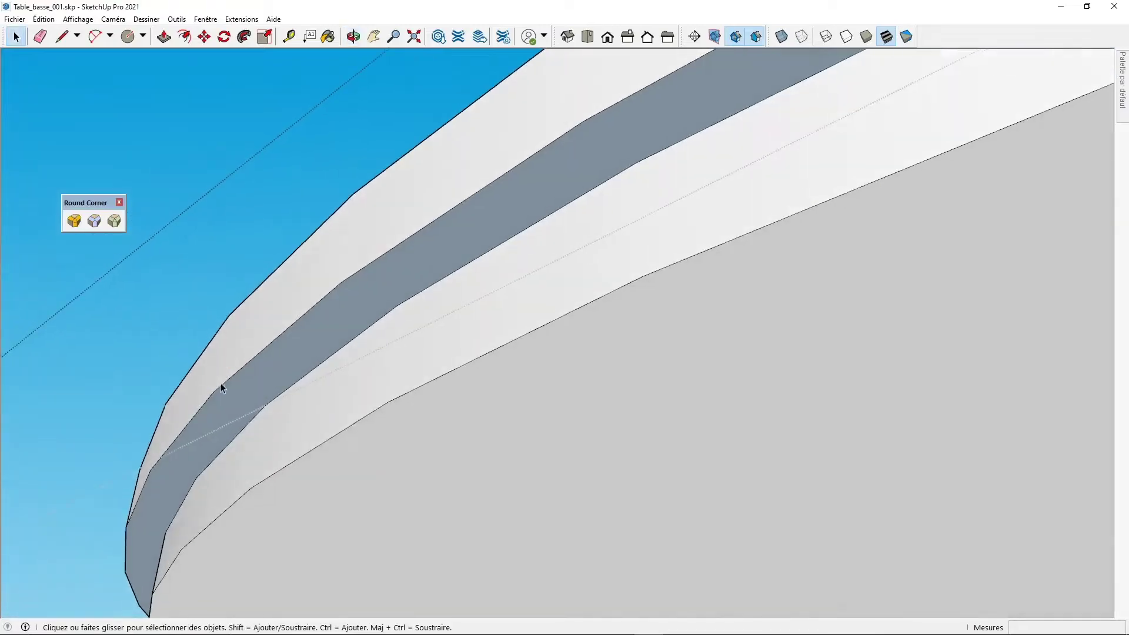
left_click(262, 388)
right_click(266, 381)
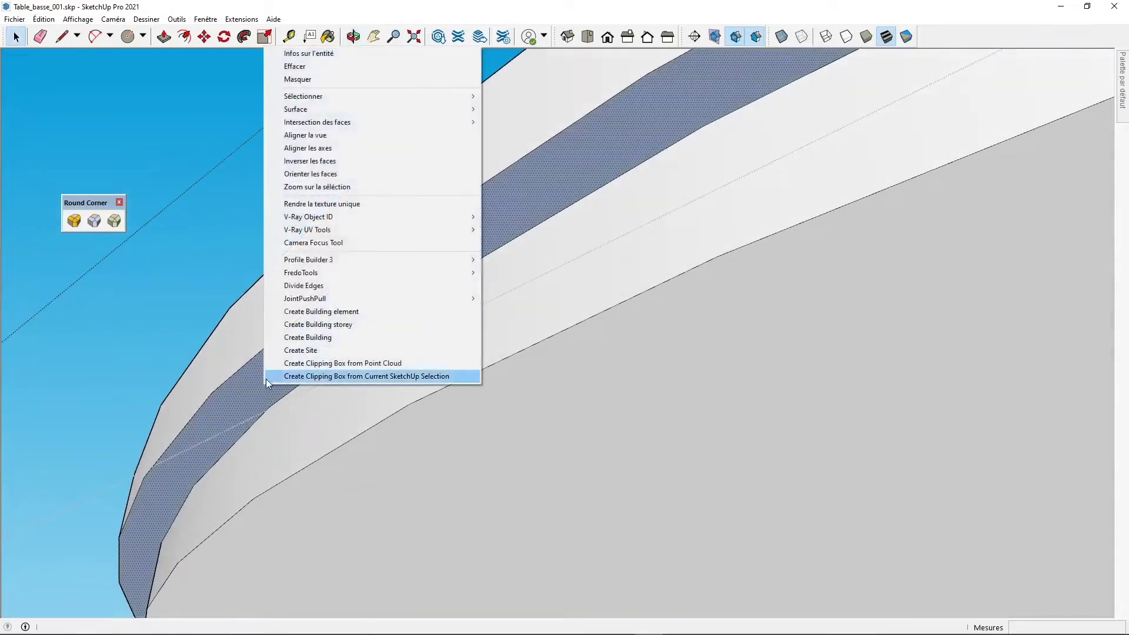
left_click(310, 173)
left_click(193, 329)
Inside the tabletop group, draw a rectangle about 0.14 m by 0.026 m centred on the top face.
scroll(192, 329, "down", 6)
middle_click_drag(421, 382, 444, 330)
scroll(612, 352, "up", 2)
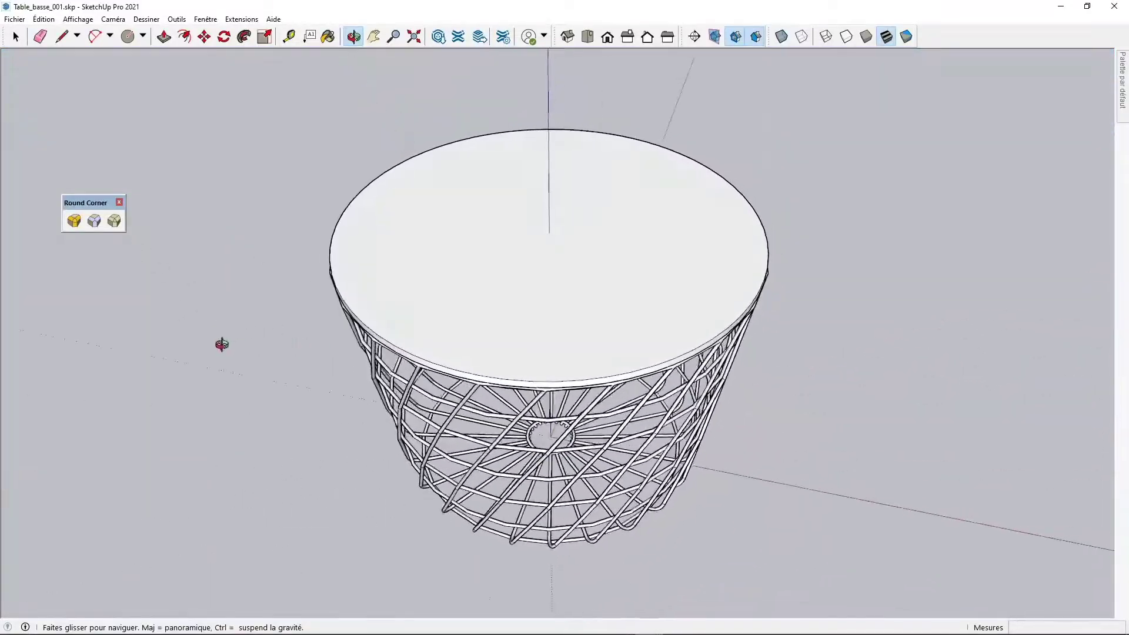
scroll(502, 360, "up", 2)
double_click(502, 361)
middle_click_drag(502, 361, 492, 385)
middle_click_drag(504, 453, 526, 336)
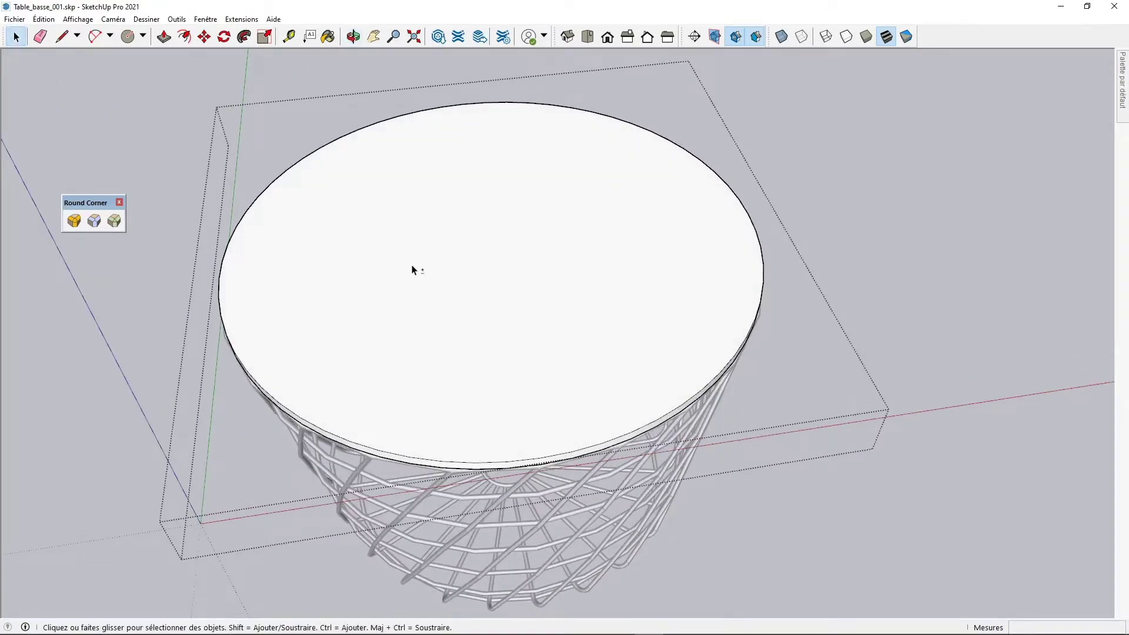
middle_click_drag(412, 270, 476, 286, "shift")
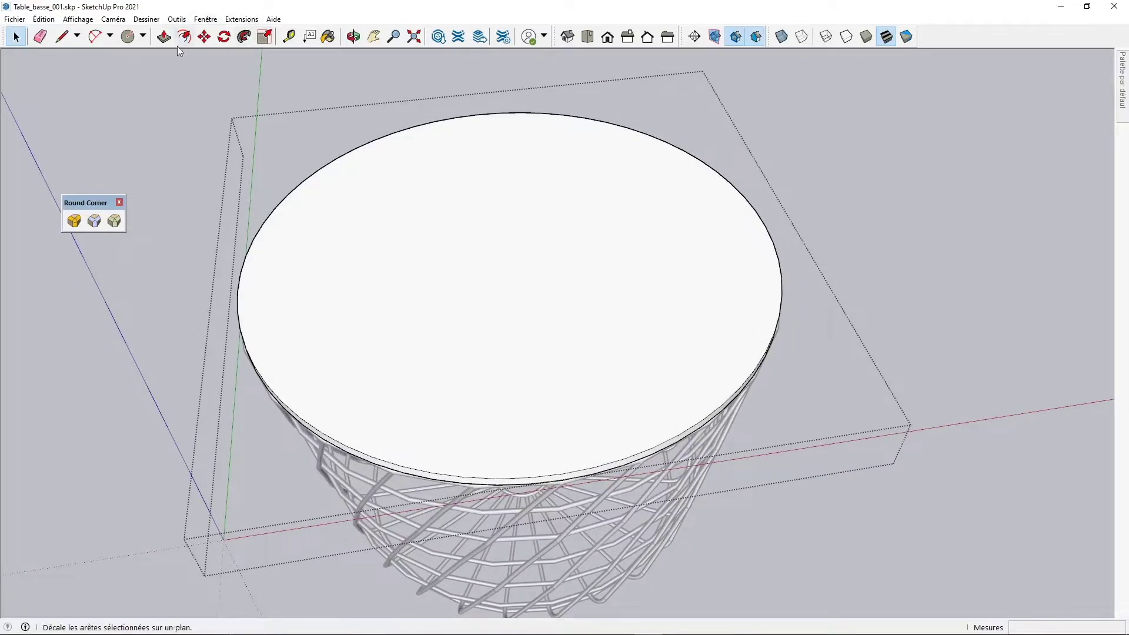
left_click(143, 36)
left_click(156, 53)
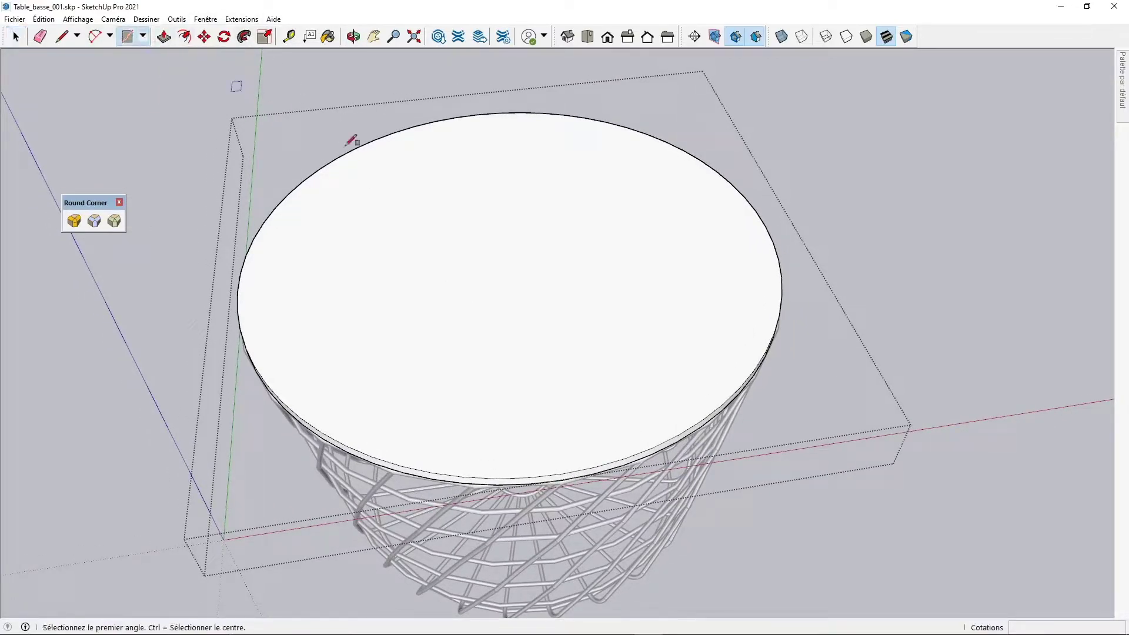
middle_click_drag(532, 274, 609, 271)
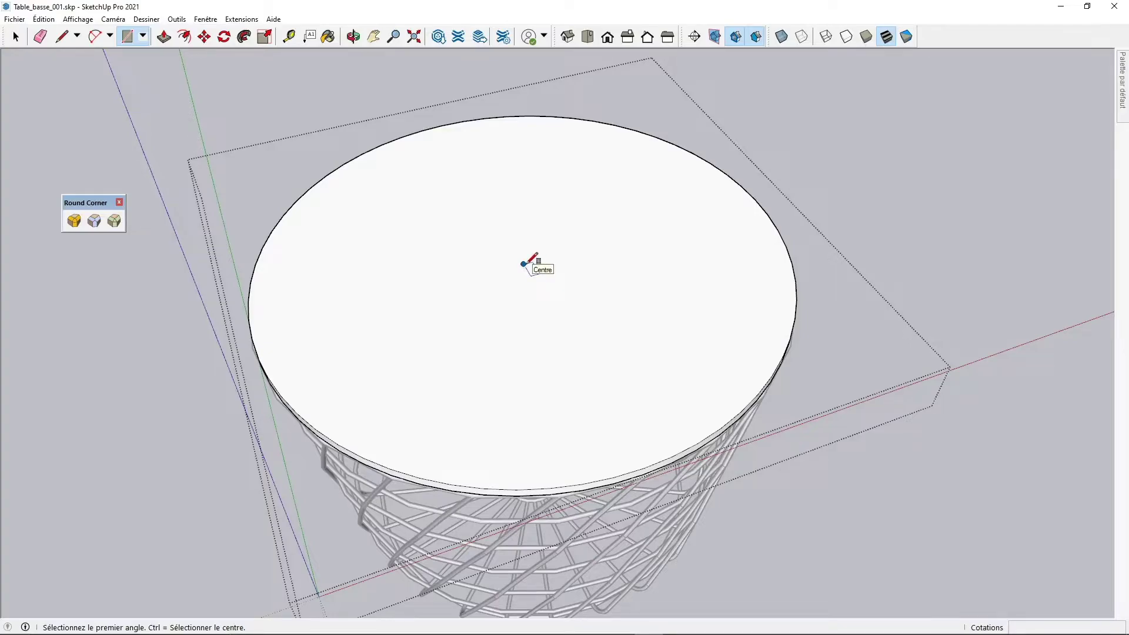
scroll(524, 264, "up", 3)
left_click(524, 264)
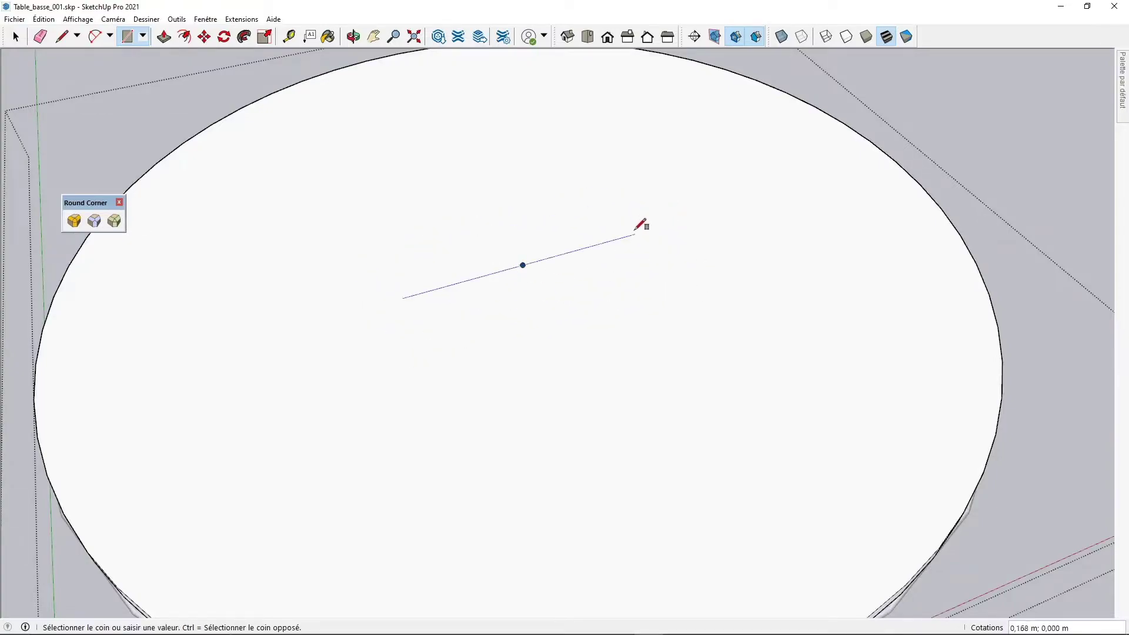
scroll(615, 243, "up", 2)
scroll(454, 285, "up", 5)
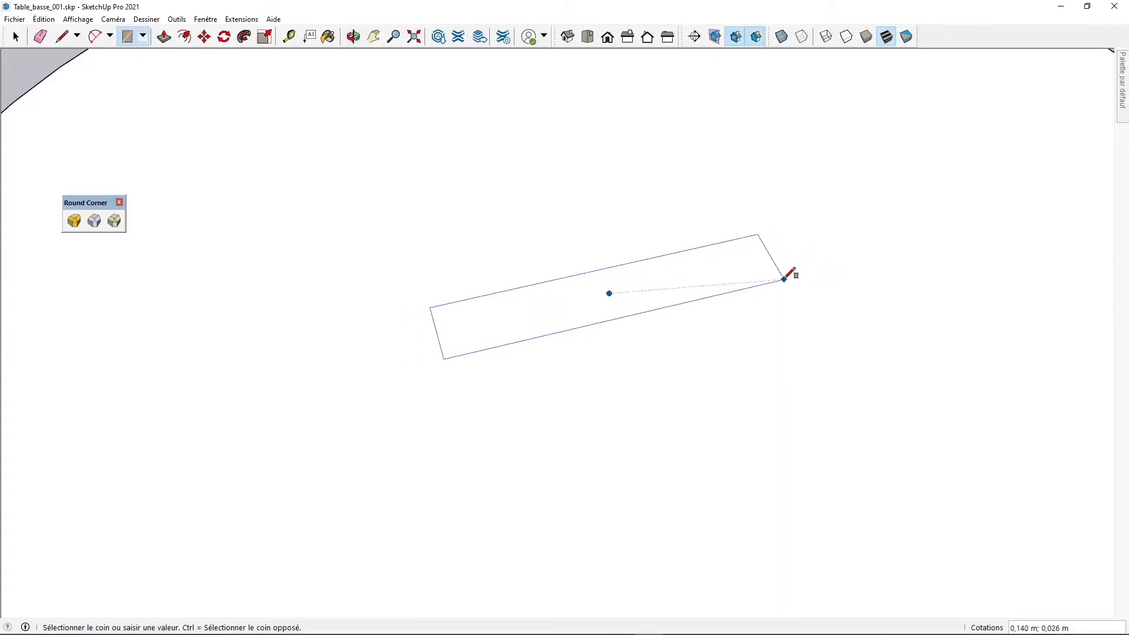
scroll(776, 273, "down", 5)
scroll(675, 285, "up", 4)
Draw circles centred on the rectangle's two short sides, through its corners, and erase the inner lines to form a rounded slot.
key("c")
left_click(486, 372)
left_click(481, 353)
left_click(752, 309)
left_click(742, 291)
key("e")
left_click_drag(488, 360, 514, 367)
left_click_drag(715, 315, 771, 303)
Push the rounded slot's face down through the tabletop's thickness with Push/Pull.
mouse_move(529, 396)
middle_mouse_down()
mouse_move(698, 282)
mouse_move(744, 195)
middle_mouse_up()
key("p")
left_click(733, 207)
middle_click_drag(726, 244, 733, 320)
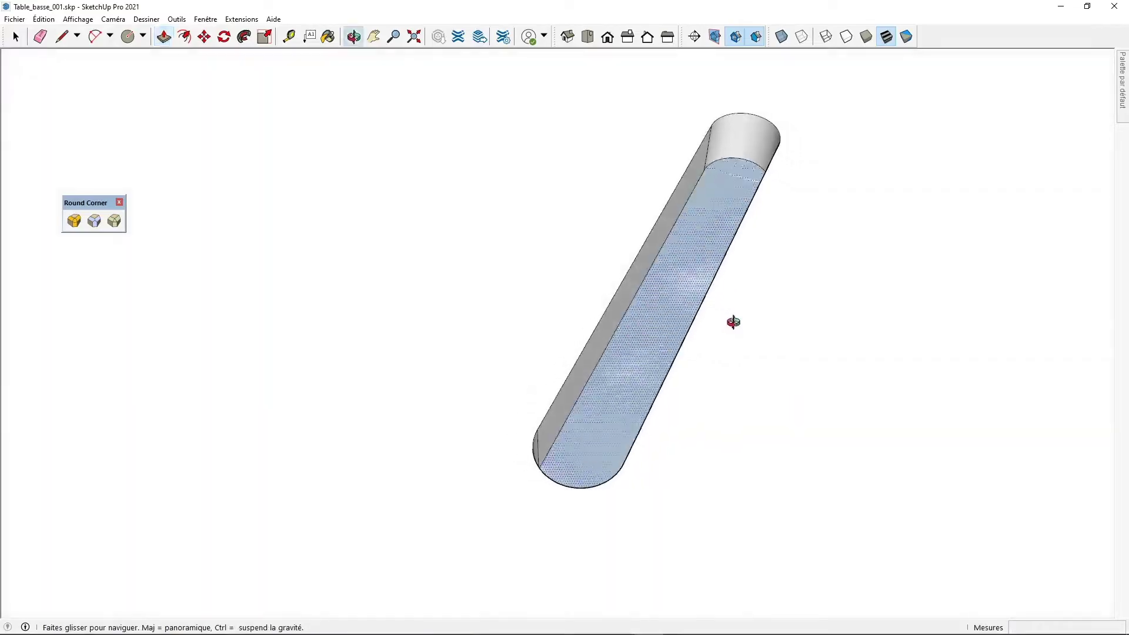
left_click(657, 296)
middle_click_drag(698, 424, 460, 347)
scroll(591, 328, "down", 5)
key("space")
scroll(396, 388, "up", 4)
triple_click(454, 301)
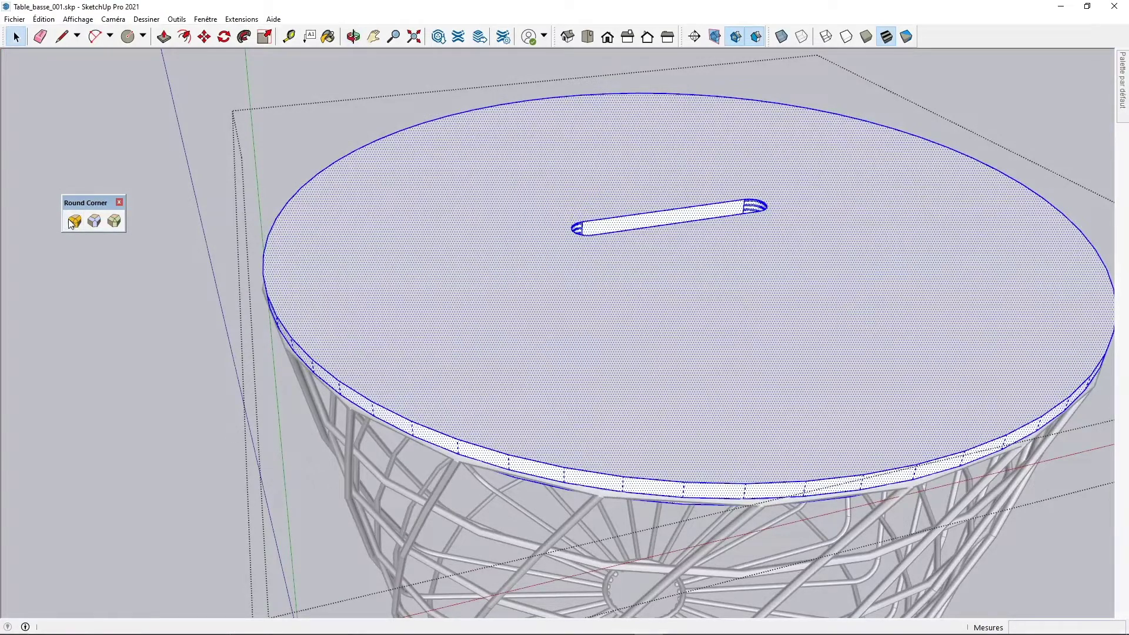
left_click(74, 222)
key("Escape")
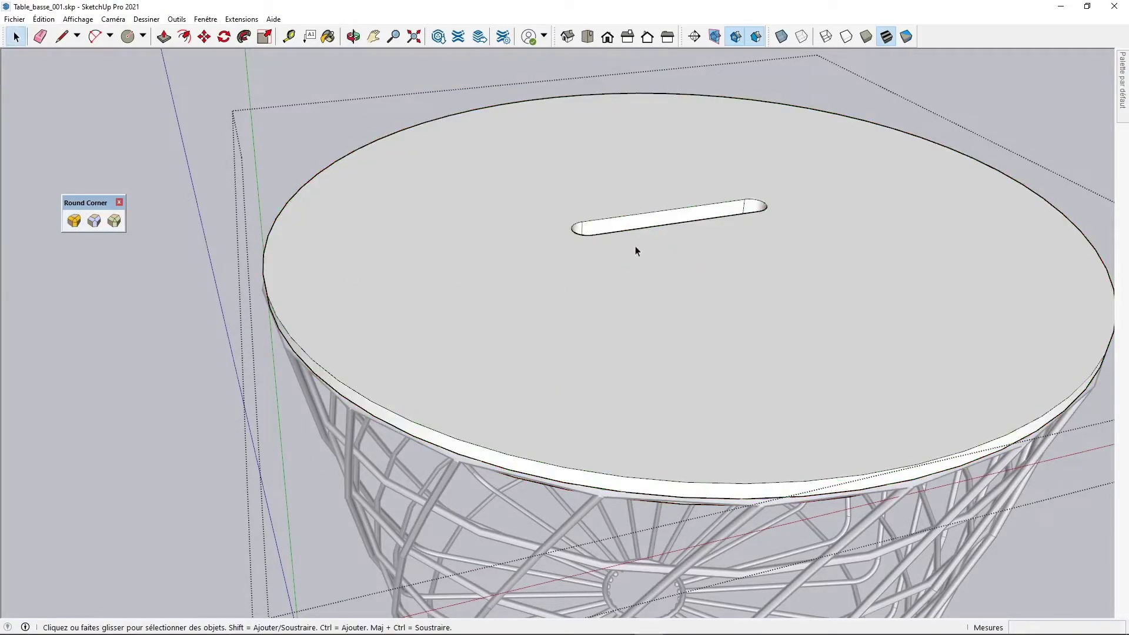
Round the tabletop's outer edges and the slot's rim edges with Round Corner, using a 0.002 m offset and 3 segments.
left_click(403, 430)
middle_click_drag(473, 458, 407, 163)
middle_click_drag(552, 157, 594, 285)
scroll(526, 279, "up", 6)
left_click(551, 261, "shift")
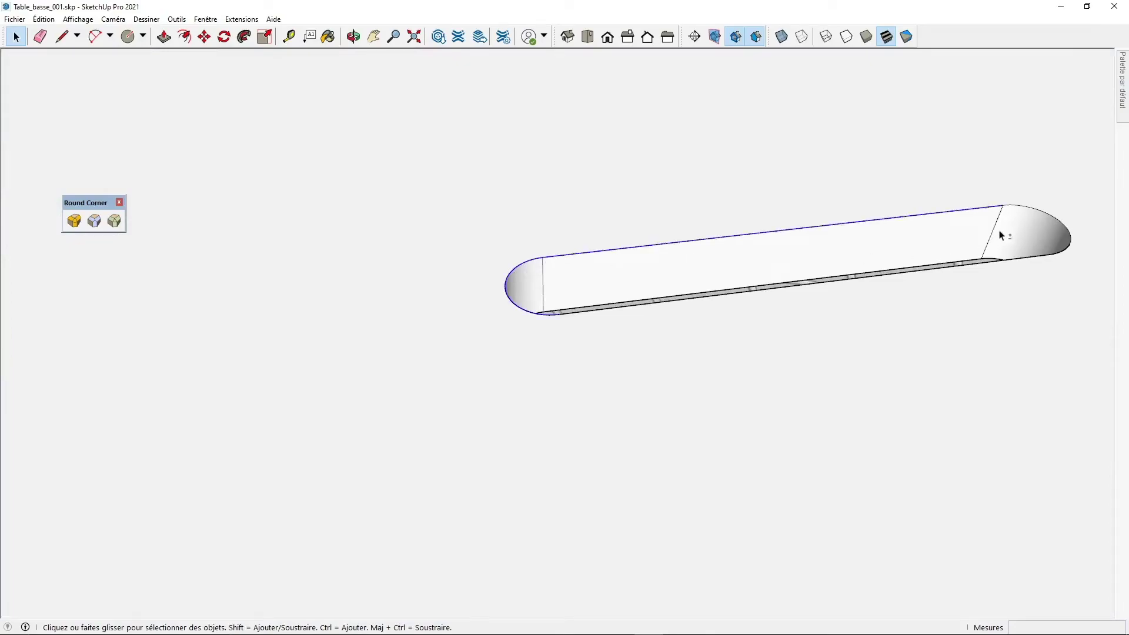
left_click(1057, 255, "shift")
scroll(735, 318, "down", 8)
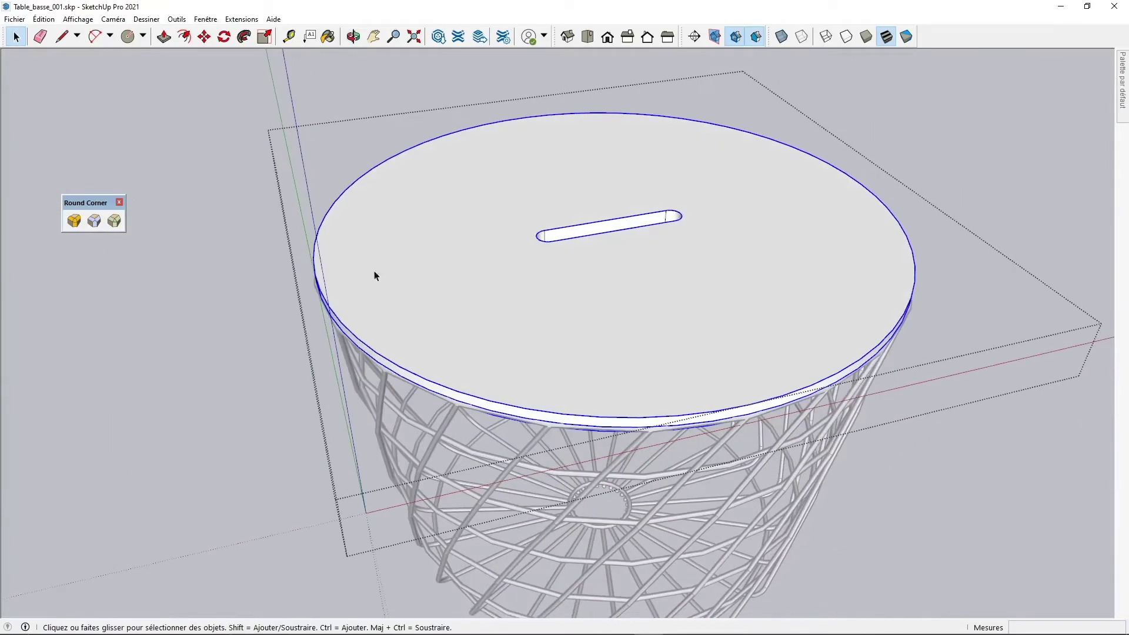
left_click(74, 222)
key("Return")
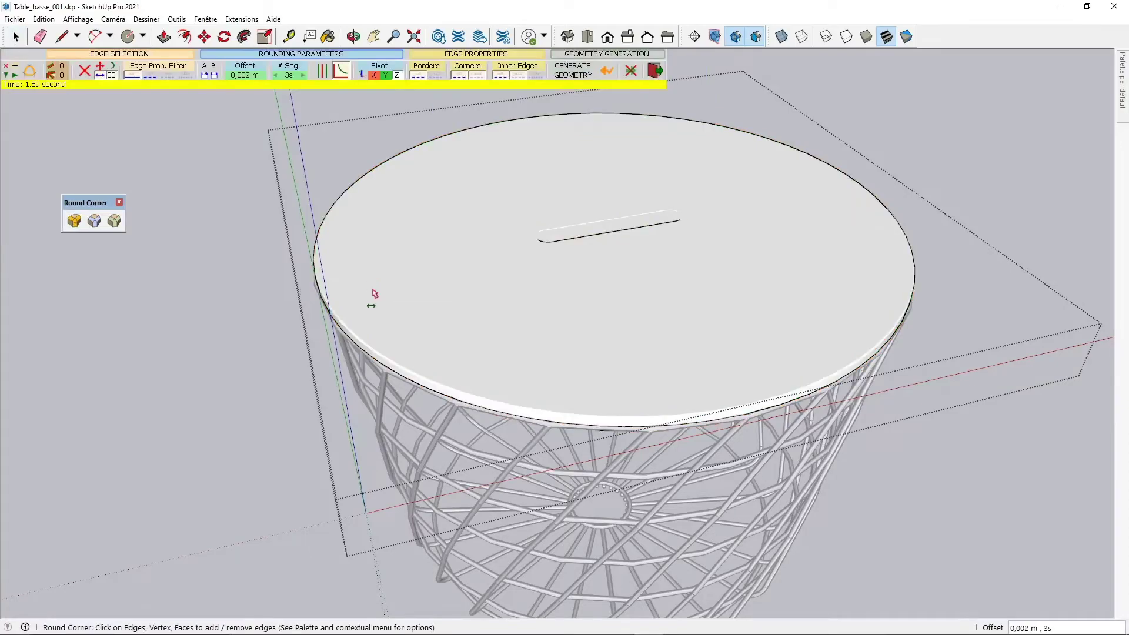
key("space")
Delete the leftover face that closes the handle slot and leave the tabletop group.
scroll(588, 255, "up", 5)
left_click(601, 268)
key("Delete")
middle_click_drag(602, 265, 672, 401)
scroll(688, 317, "down", 5)
middle_click_drag(688, 317, 353, 229)
scroll(406, 329, "down", 3)
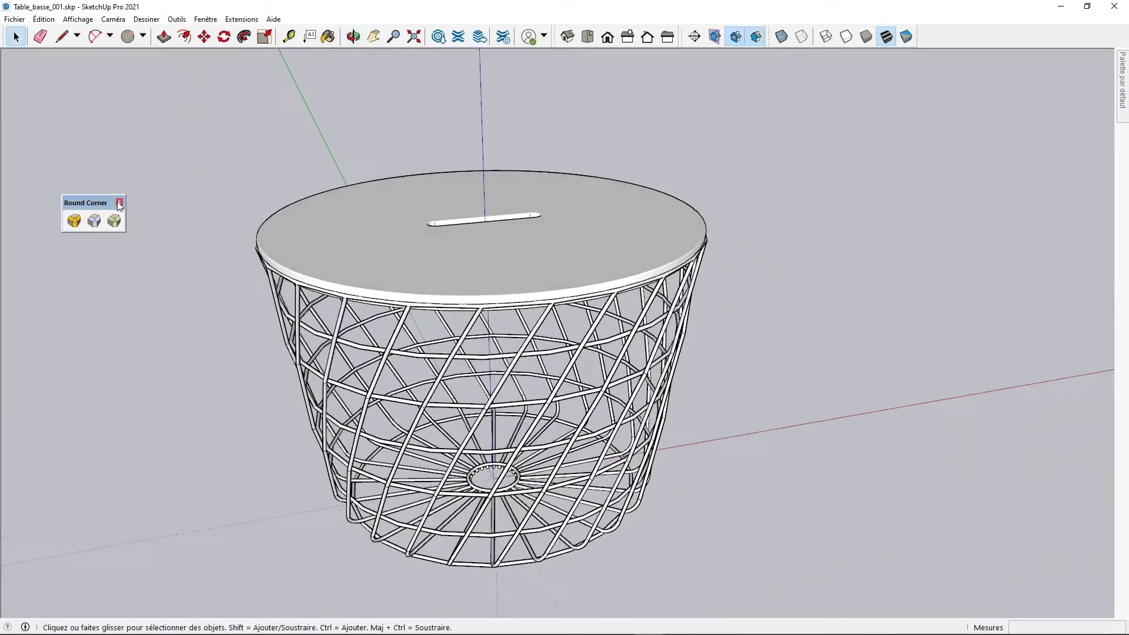
Close the Round Corner toolbar and turn on shadows for the model.
left_click(119, 203)
mouse_move(1123, 82)
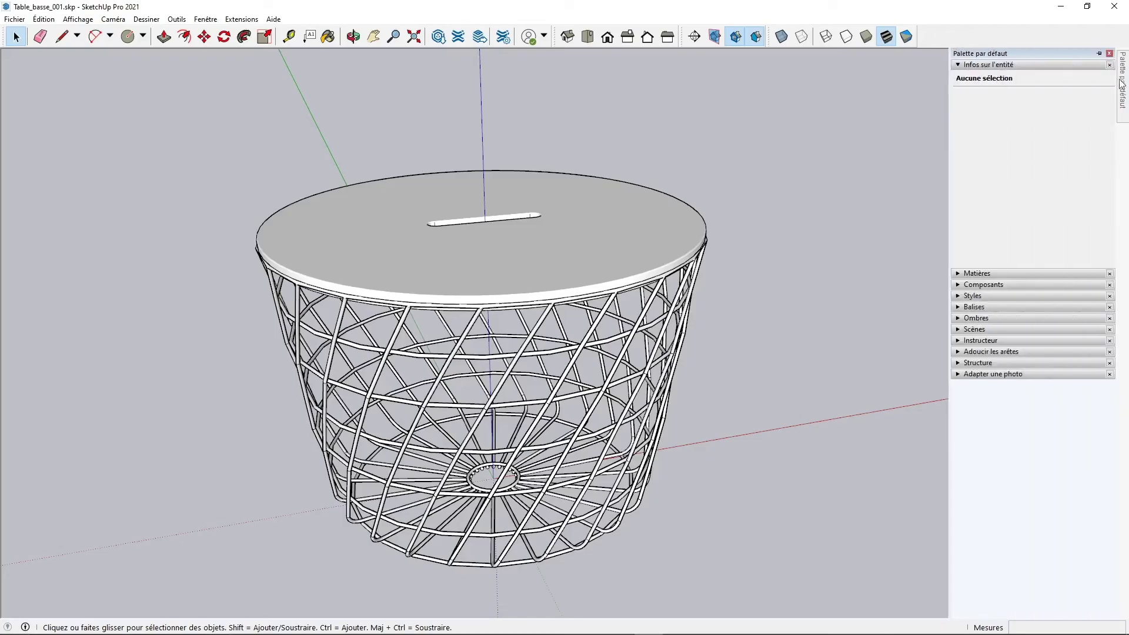
left_click(977, 318)
left_click(963, 339)
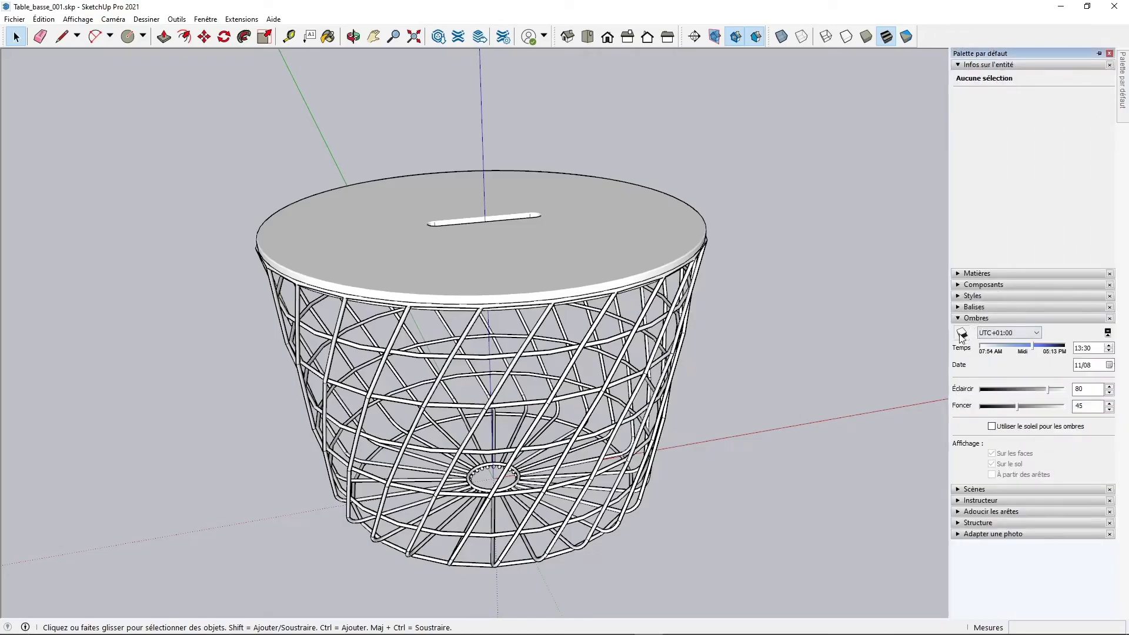
middle_click_drag(782, 411, 682, 414)
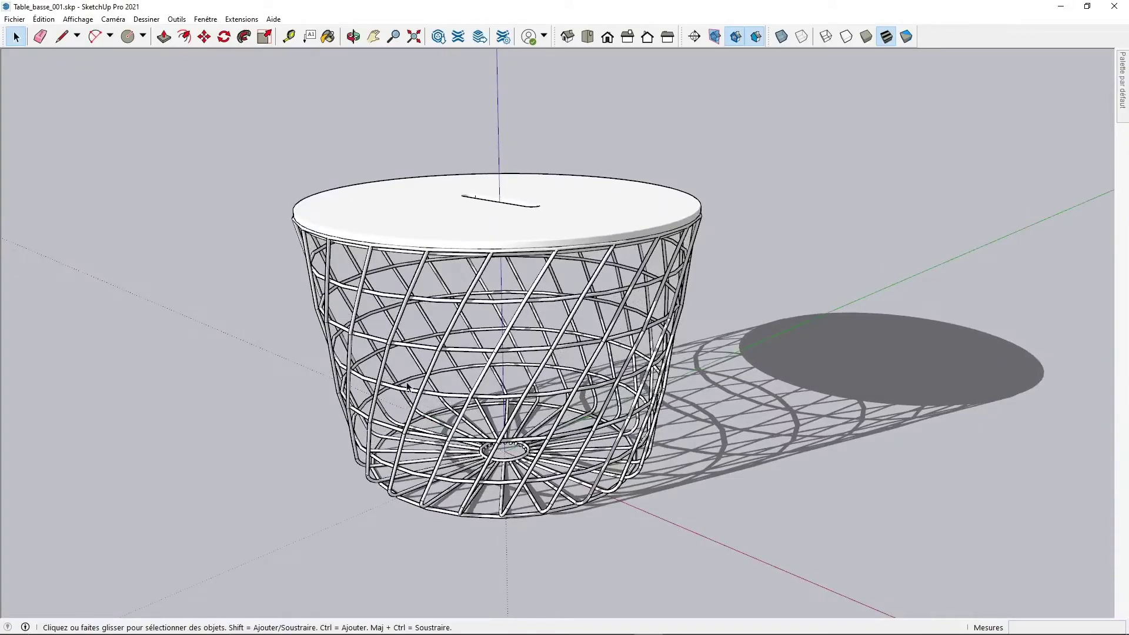
middle_click_drag(451, 520, 352, 511)
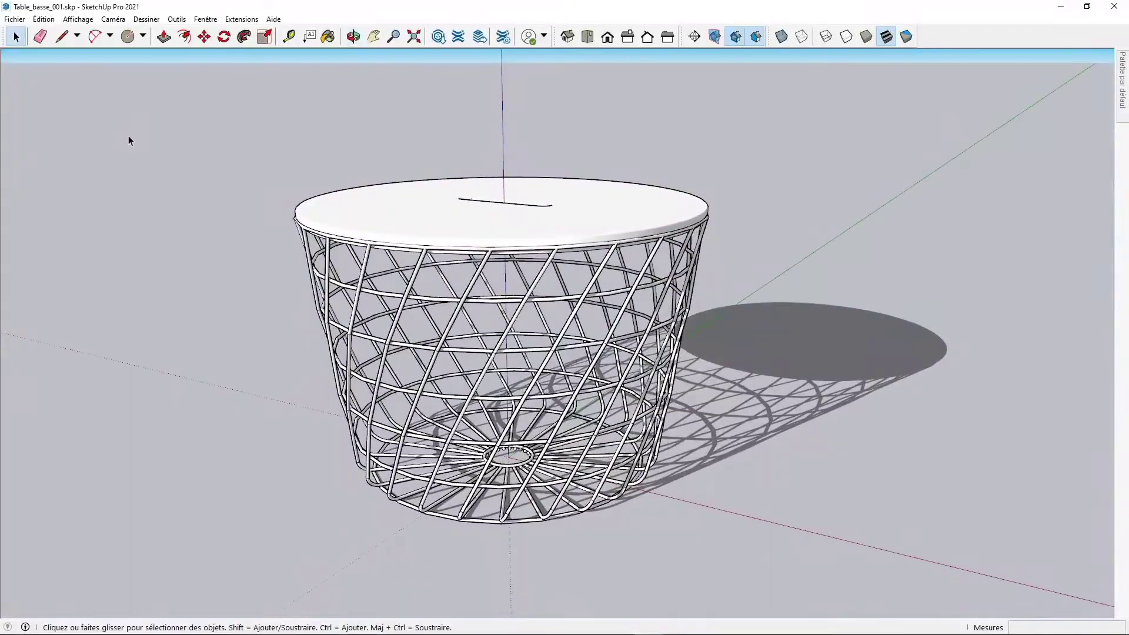
middle_click_drag(591, 239, 610, 189)
scroll(616, 212, "up", 3)
middle_click_drag(484, 181, 625, 185)
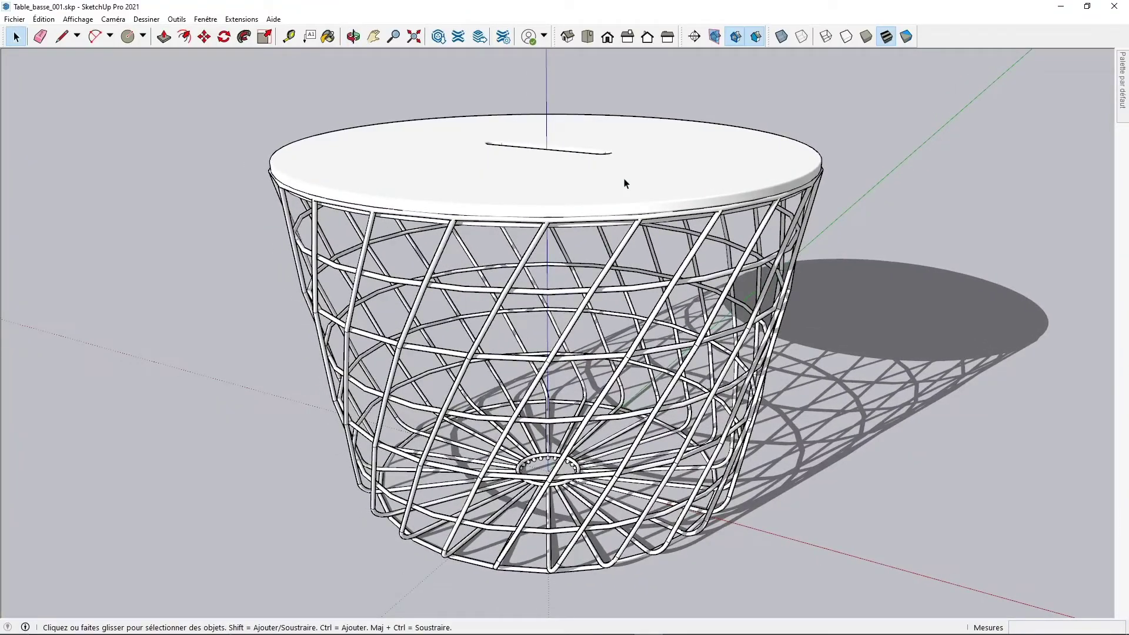